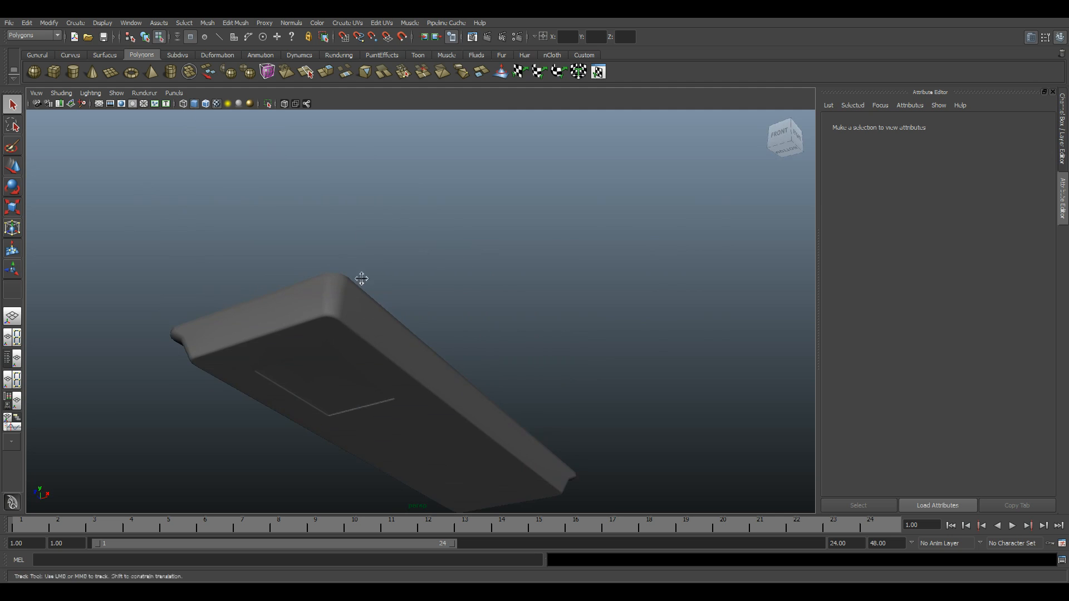
Switch the workspace to the Persp/UV Texture Editor layout
middle_click_drag(342, 225, 403, 296, "alt")
scroll(403, 296, "up", 4)
middle_click_drag(390, 385, 383, 338, "alt")
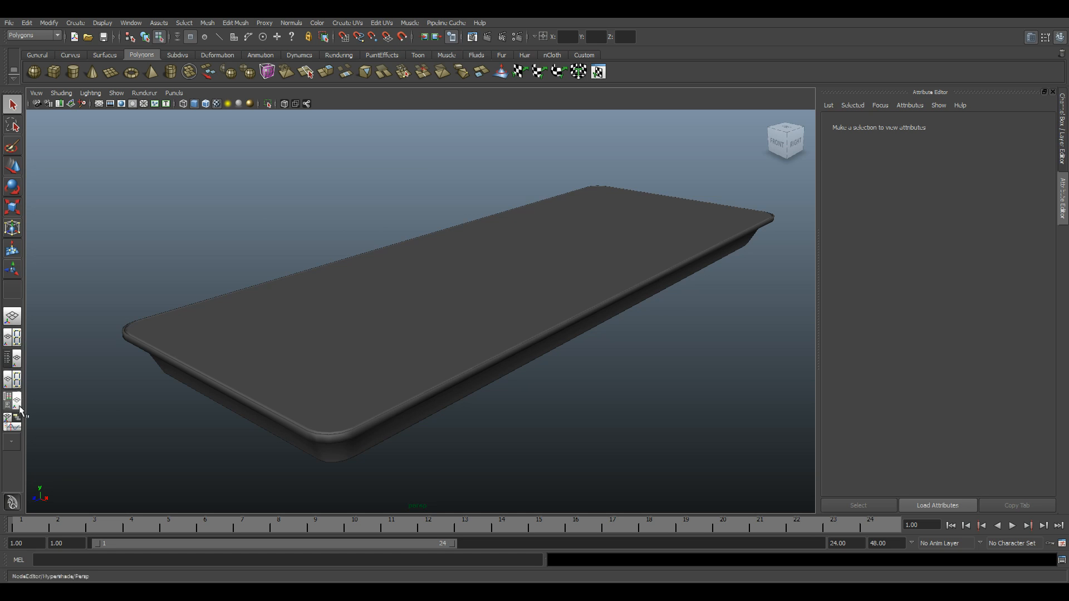
right_click(14, 362)
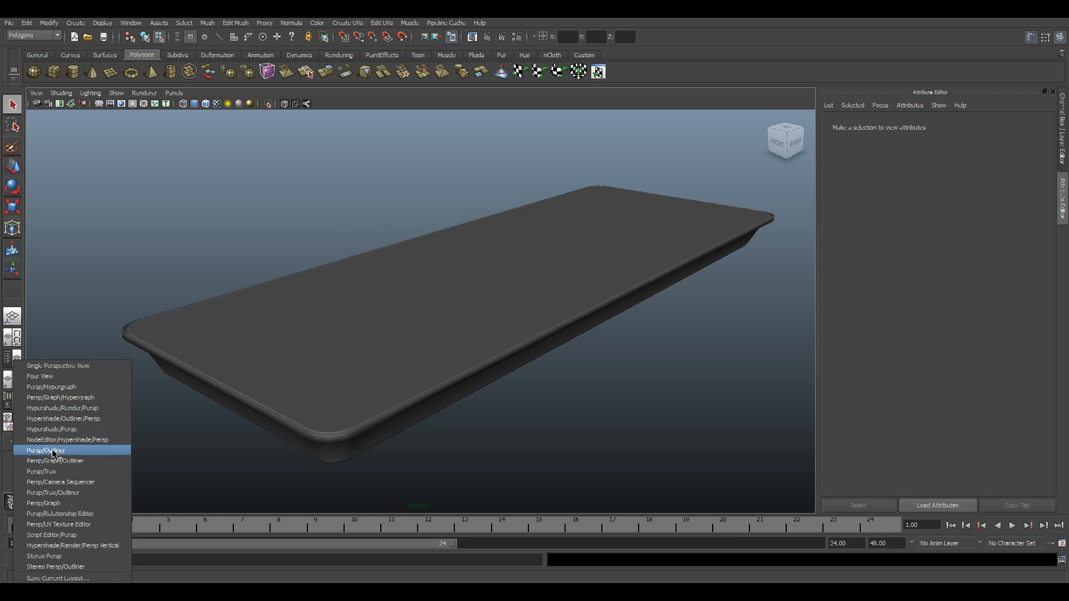
left_click(65, 525)
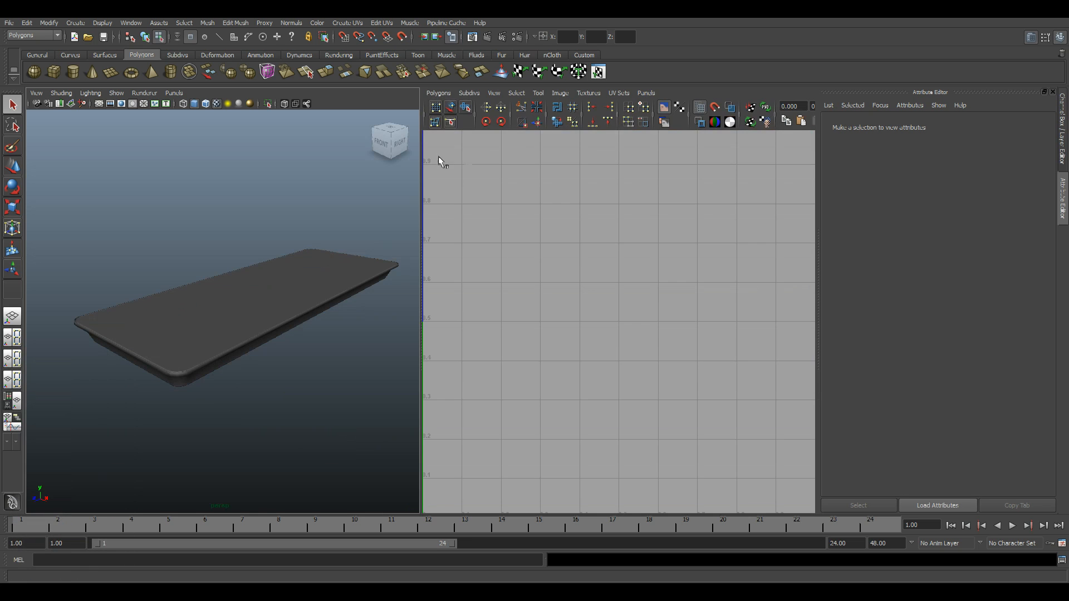
Hide the side editor panel and resize the perspective and UV editor panes to give both more room
left_click_drag(419, 166, 504, 179)
scroll(646, 375, "down", 6)
middle_click_drag(625, 359, 669, 324, "alt")
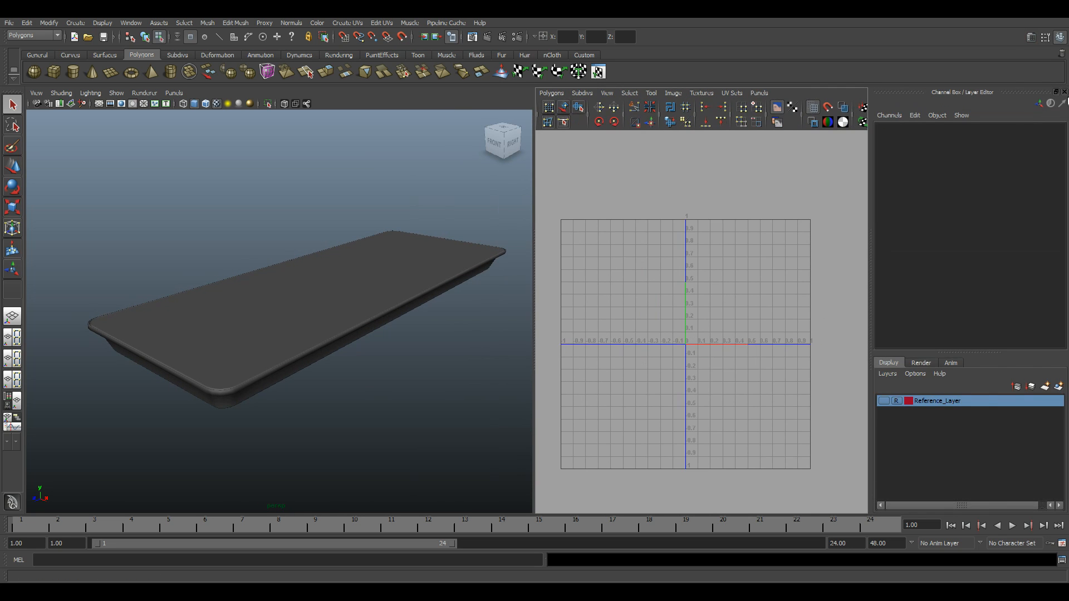
left_click(1064, 92)
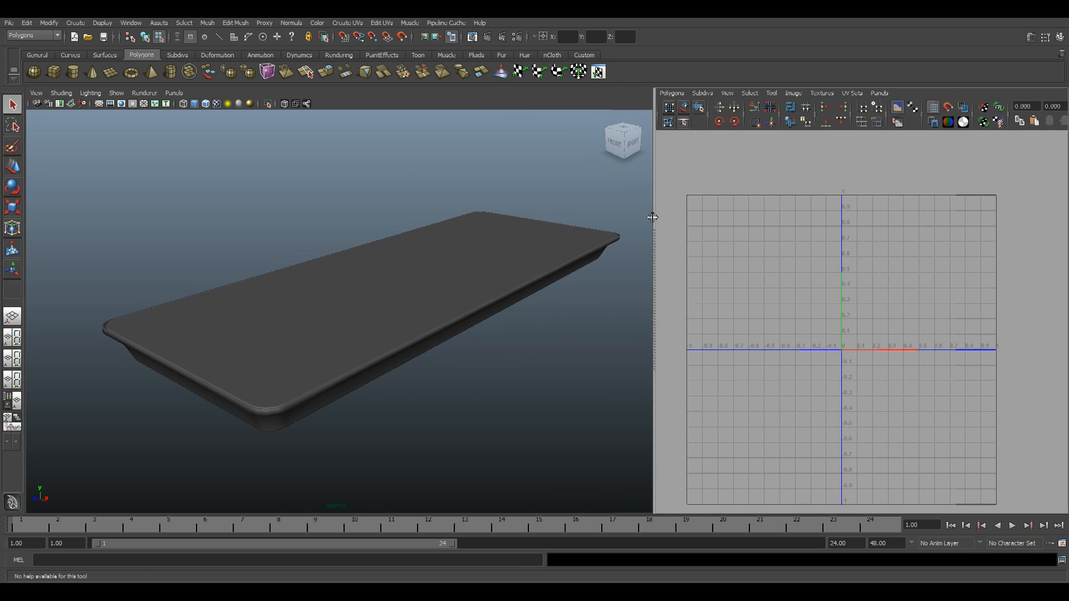
left_click_drag(654, 218, 618, 224)
right_click_drag(855, 309, 743, 322, "alt")
left_click_drag(378, 274, 408, 295, "alt")
middle_click_drag(408, 295, 477, 336, "alt")
left_click_drag(477, 336, 456, 324, "alt")
middle_click_drag(497, 346, 456, 315, "alt")
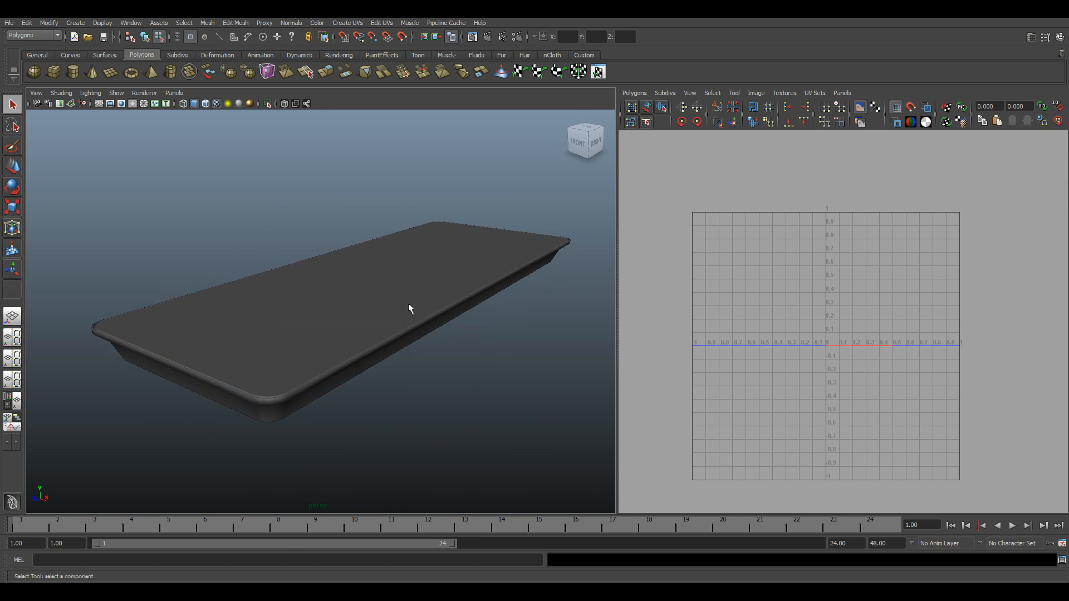
Open the Hypershade and create a new Lambert material
left_click(382, 300)
right_click_drag(386, 262, 396, 250)
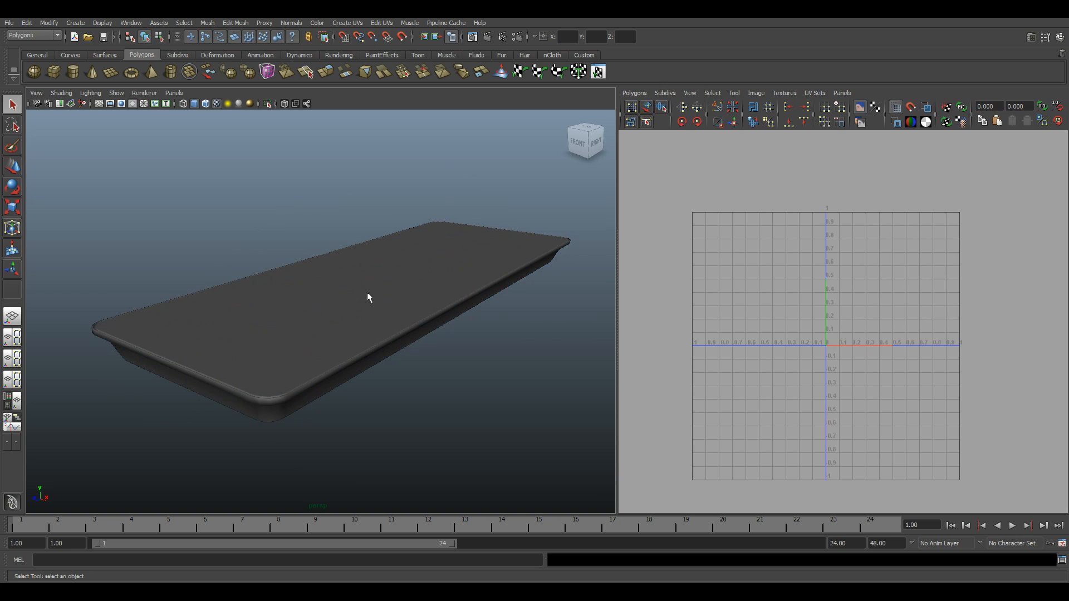
left_click(372, 280)
left_click(103, 23)
mouse_move(143, 52)
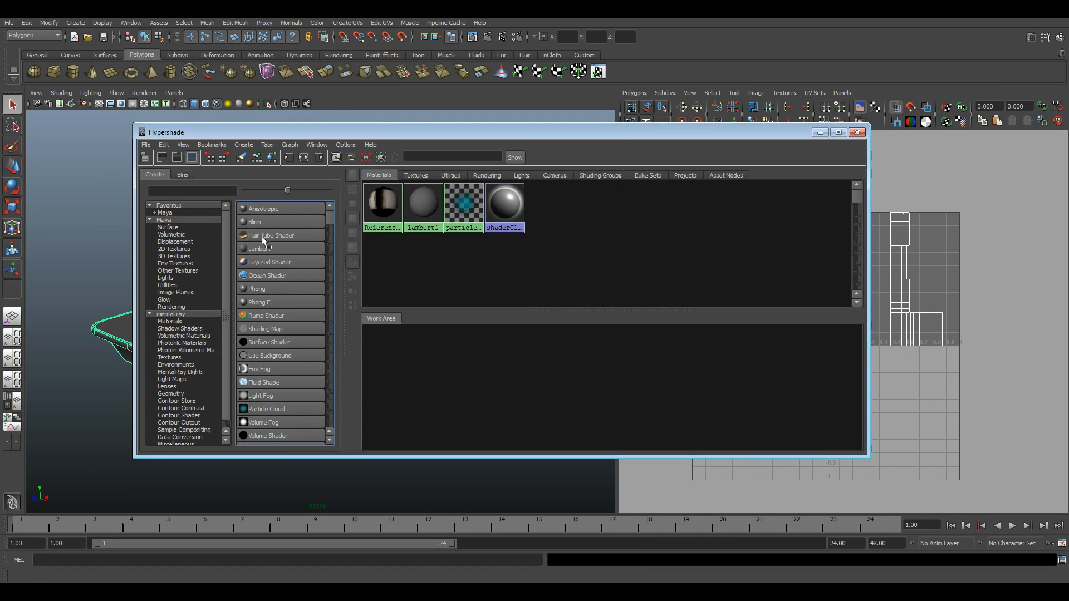
left_click(279, 250)
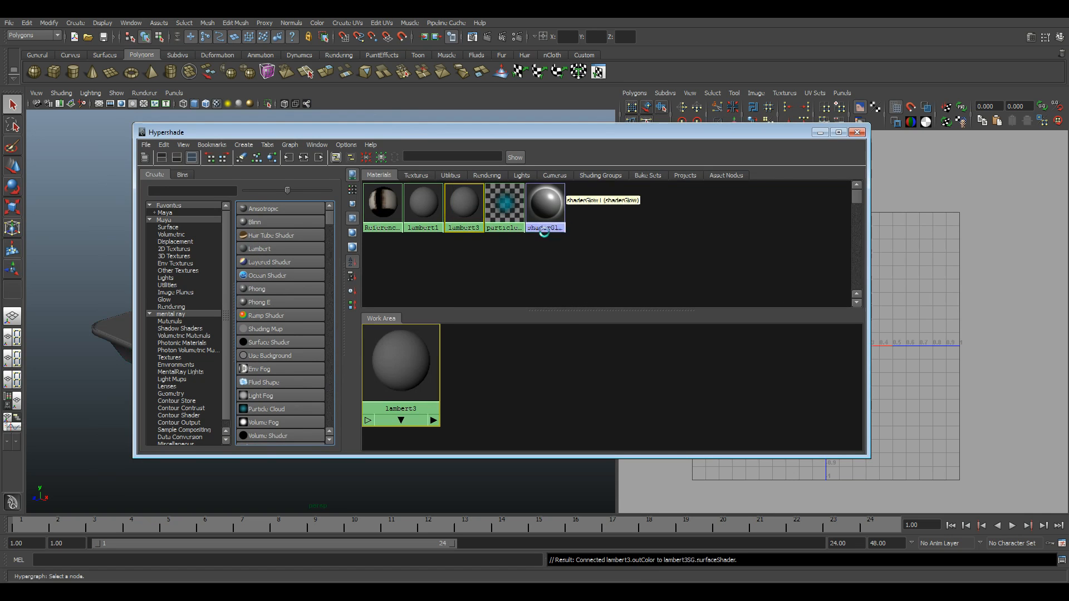
Rename the new Lambert material as Model_Texture
double_click(458, 211, "ctrl")
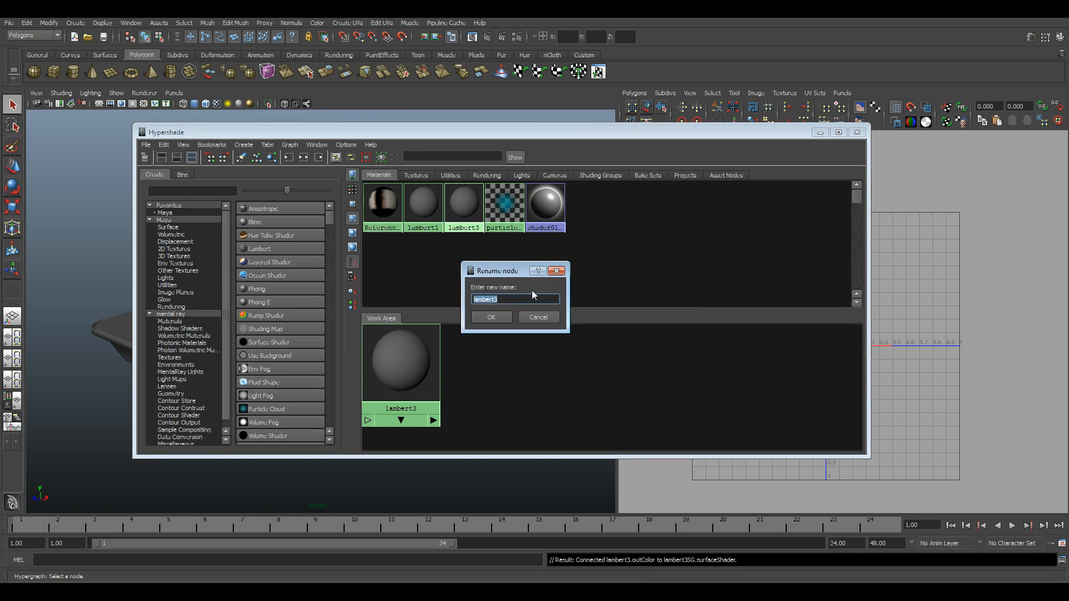
type("Model_Texture")
key("Return")
left_click(426, 262)
Assign the Model_Texture material to the tray-shaped model in the perspective view
left_click_drag(853, 124, 853, 204)
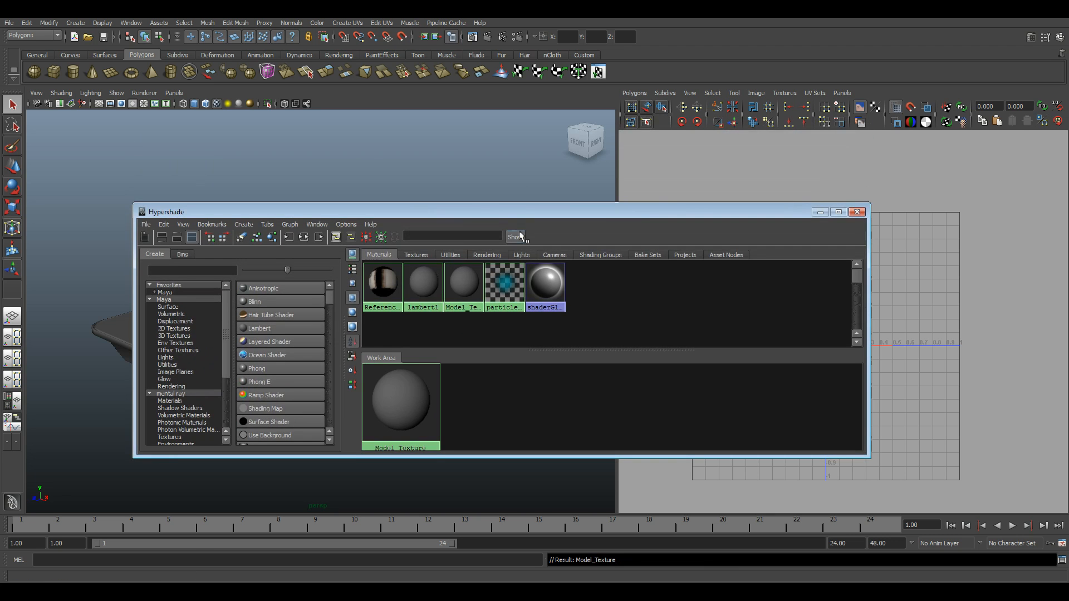
left_click_drag(497, 210, 811, 135)
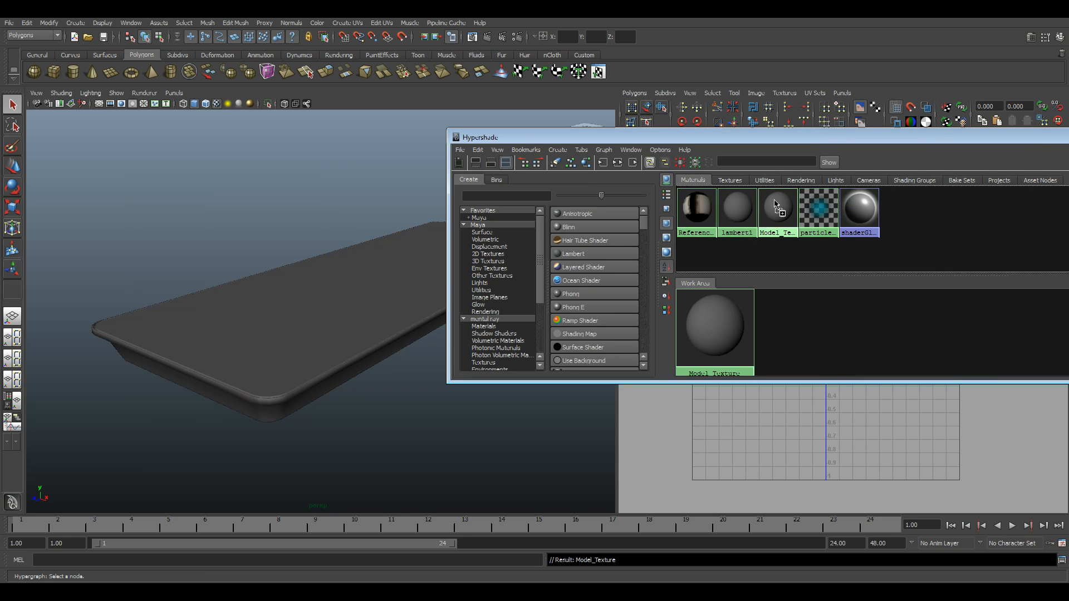
middle_click_drag(250, 305, 251, 305)
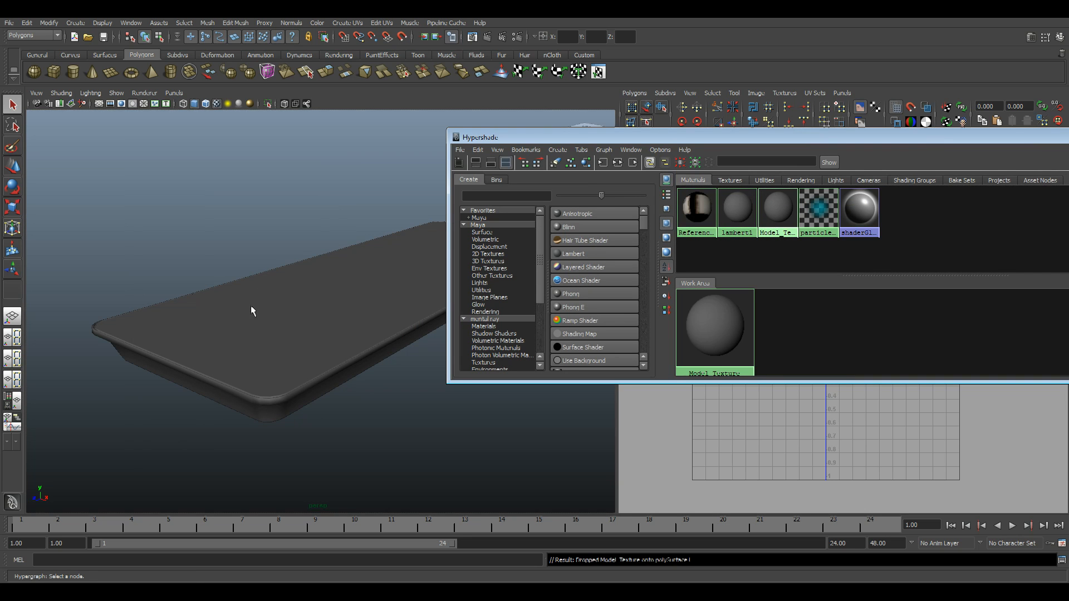
Add a 2D Checker texture node to the Hypershade work area
left_click_drag(786, 132, 530, 131)
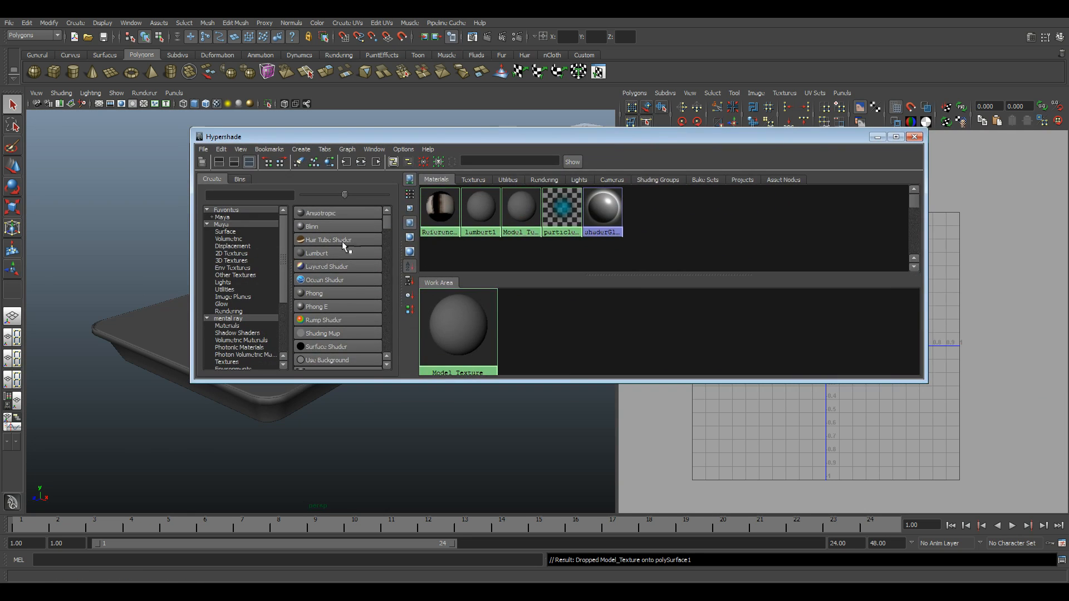
left_click(228, 254)
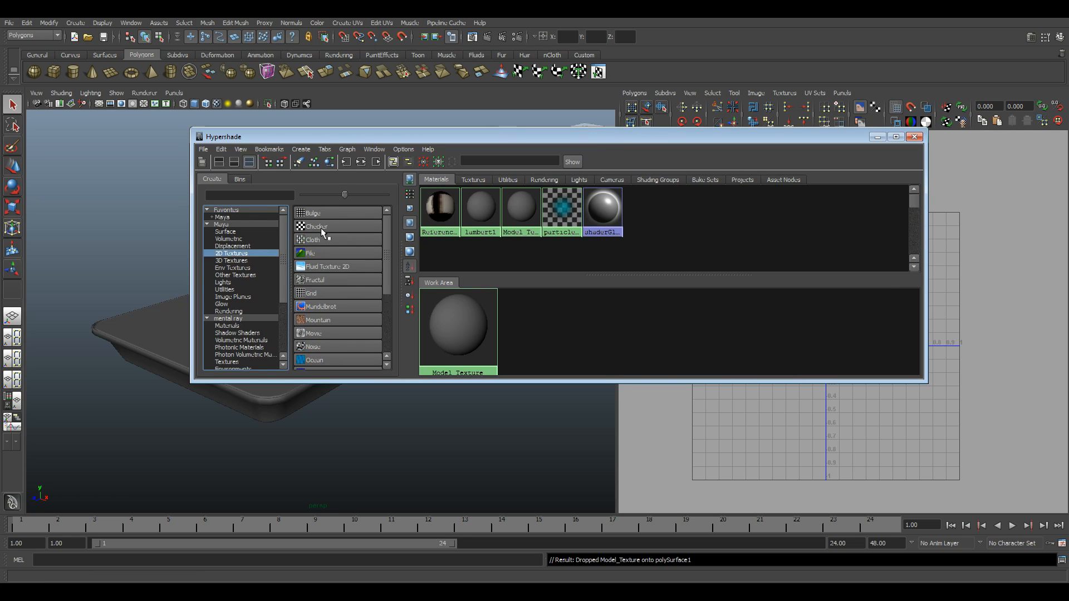
middle_click_drag(591, 334, 591, 334)
right_click_drag(593, 334, 556, 333, "alt")
middle_click_drag(619, 332, 673, 306, "alt")
left_click_drag(640, 316, 698, 335)
left_click(588, 313)
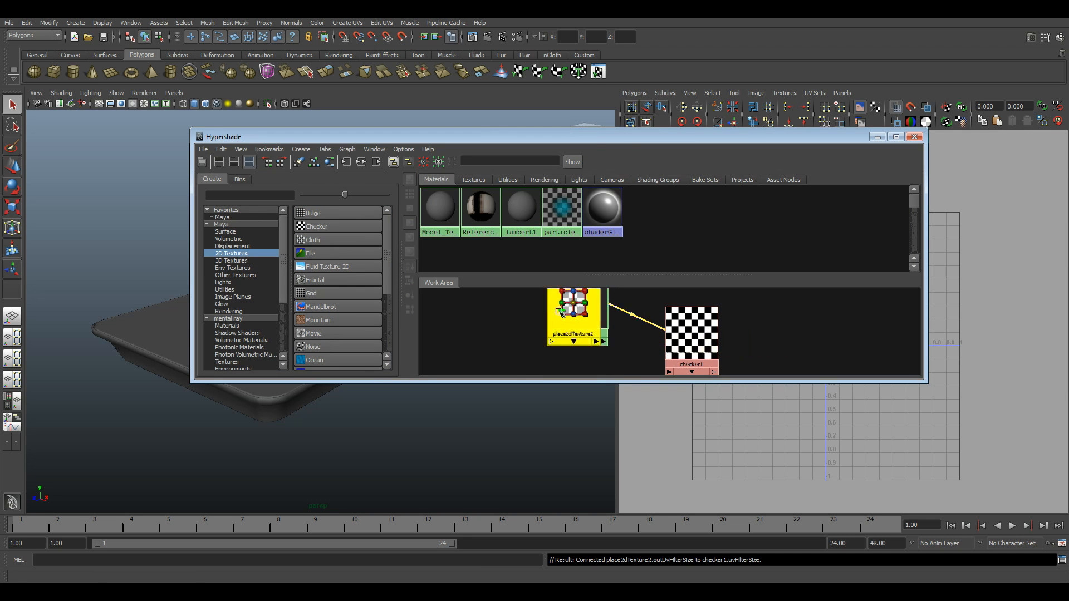
Lay out the shading nodes in an enlarged work area and connect the checker texture to Model_Texture's color
left_click_drag(579, 315, 789, 347)
left_click_drag(630, 144, 543, 82)
left_click_drag(608, 321, 609, 196)
left_click_drag(501, 245, 474, 307)
left_click_drag(597, 264, 613, 332)
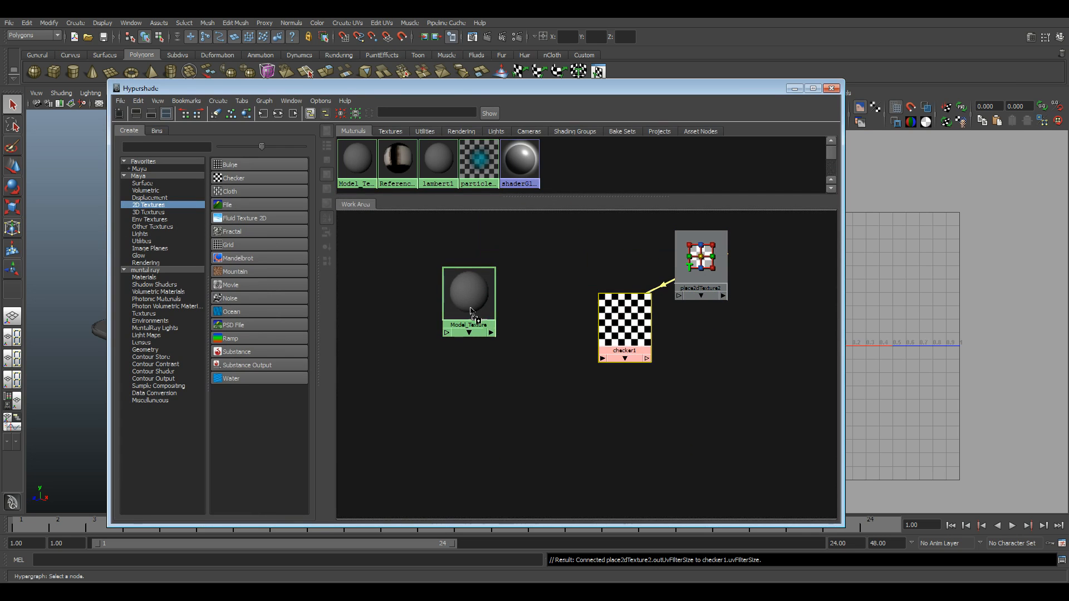
middle_click_drag(613, 332, 466, 303)
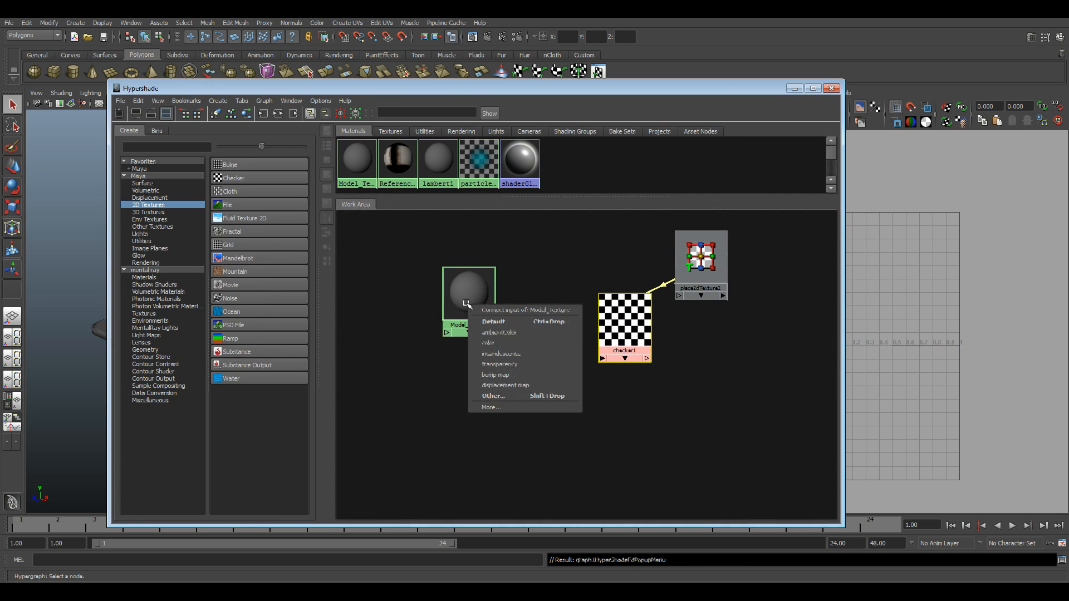
left_click(490, 344)
Move the Hypershade out of the way and close it to reveal the checkered model
left_click_drag(409, 82, 409, 335)
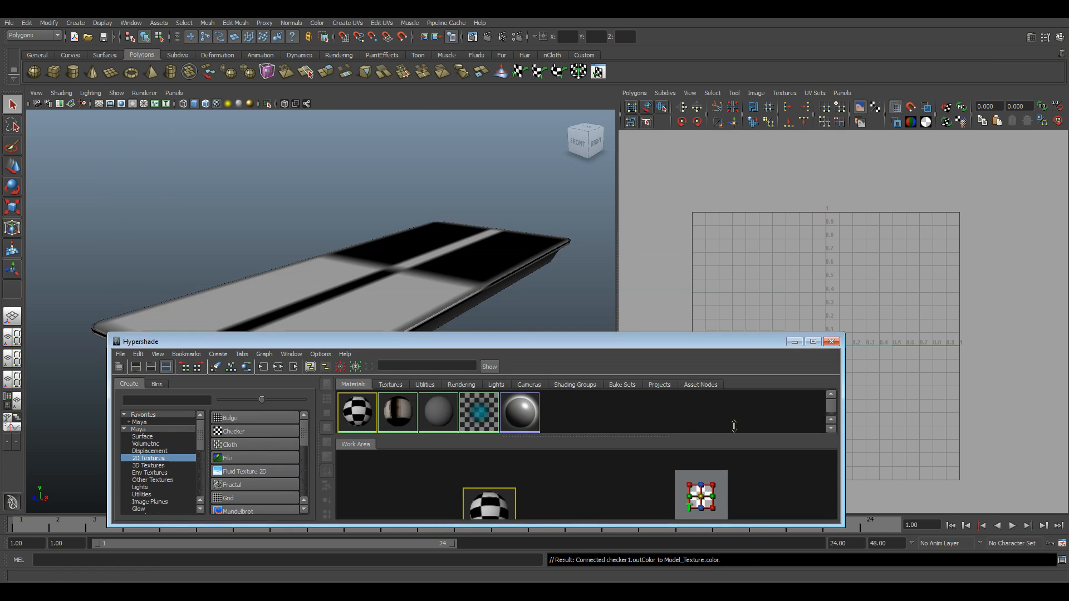
left_click_drag(527, 343, 659, 508)
scroll(380, 317, "down", 3)
left_click_drag(379, 317, 265, 258, "alt")
left_click_drag(535, 515, 355, 273)
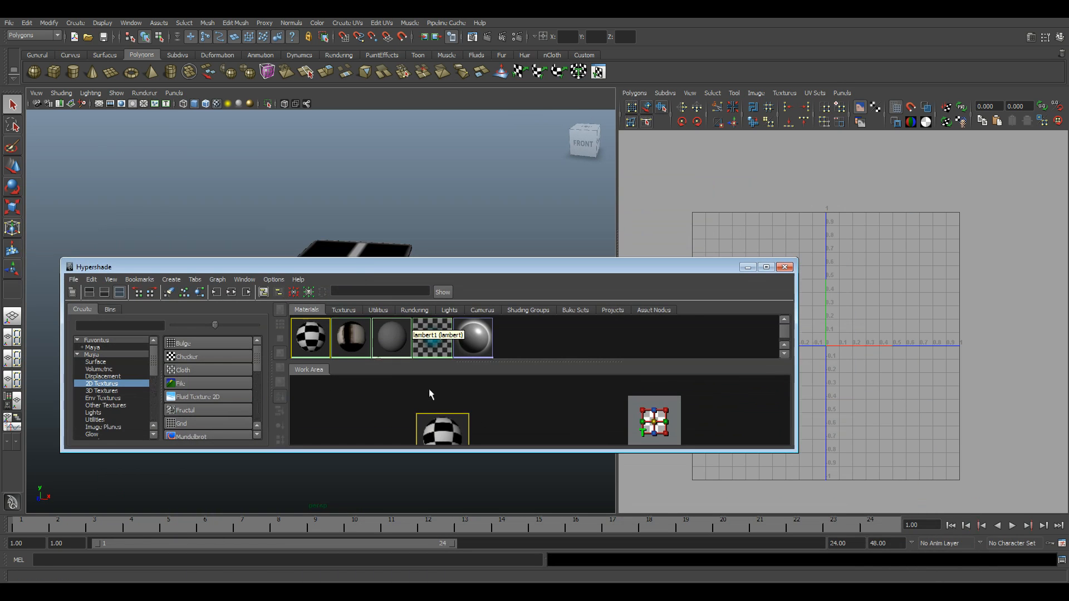
left_click(748, 267)
left_click_drag(477, 308, 375, 306, "alt")
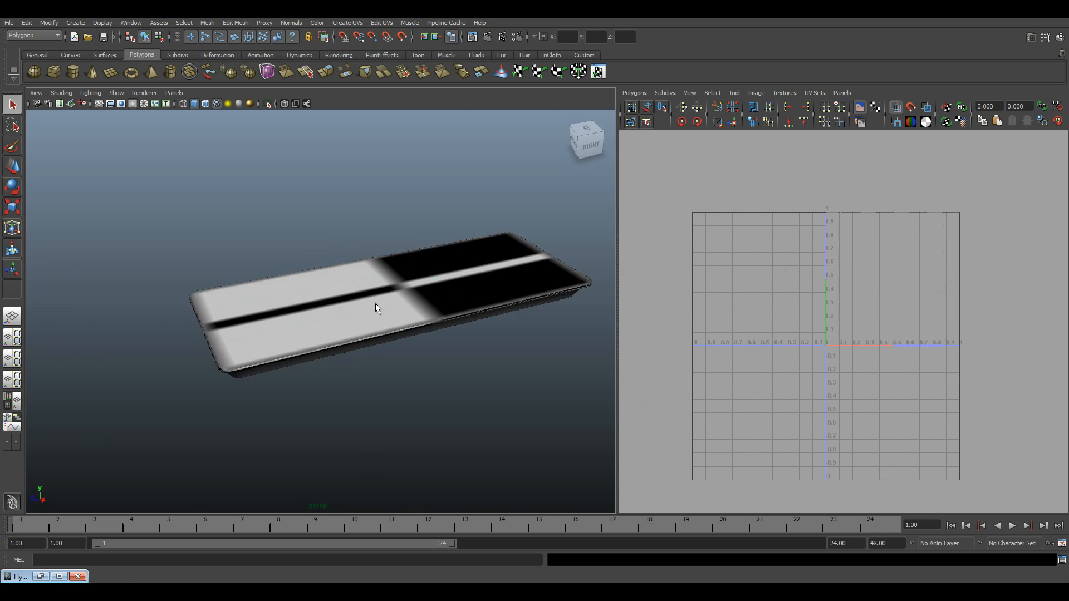
left_click(375, 306)
left_click(79, 577)
Examine how the checker texture is stretched across the model's top surface and rim
left_click_drag(371, 366, 487, 330, "alt")
scroll(356, 392, "up", 5)
scroll(339, 378, "down", 4)
mouse_move(619, 268)
left_mouse_down()
mouse_move(616, 258)
mouse_move(668, 269)
mouse_move(635, 270)
left_mouse_up()
scroll(418, 433, "up", 3)
right_click_drag(418, 434, 441, 339, "alt")
scroll(441, 332, "down", 6)
mouse_move(320, 333)
left_mouse_down("alt")
mouse_move(339, 289)
mouse_move(316, 224)
mouse_move(341, 290)
mouse_move(301, 315)
mouse_move(332, 317)
left_mouse_up("alt")
scroll(329, 315, "up", 5)
left_click_drag(351, 376, 319, 343, "alt")
middle_click_drag(318, 344, 371, 333, "alt")
scroll(371, 333, "up", 1)
scroll(303, 340, "down", 1)
scroll(285, 338, "up", 1)
Select the faces covering the model's flat top surface
left_click(287, 328)
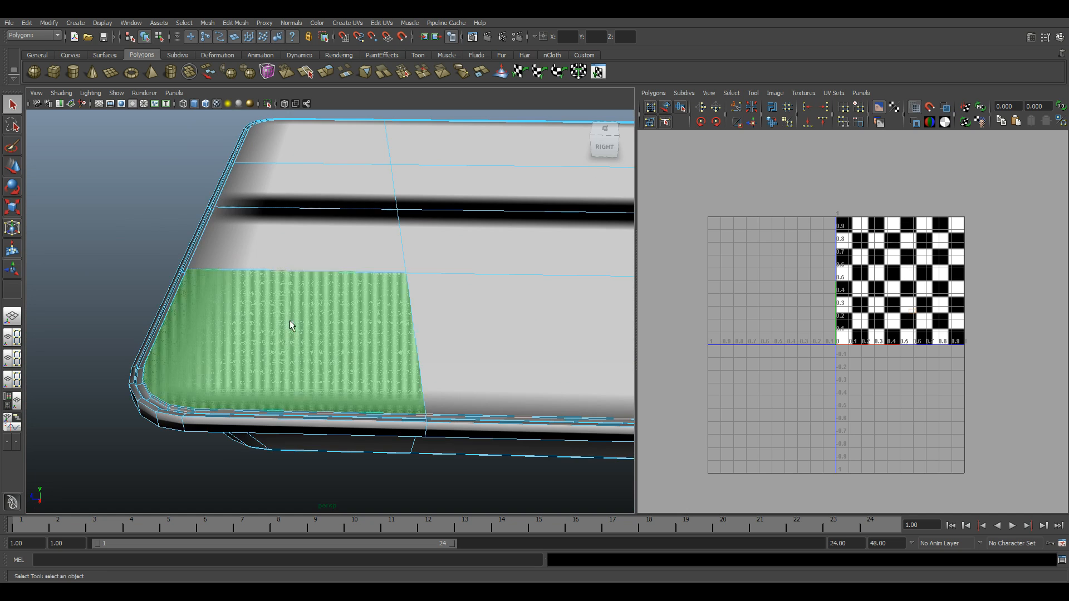
left_click(289, 241, "shift")
left_click(295, 149, "shift")
left_click(308, 168, "shift")
scroll(310, 170, "down", 2)
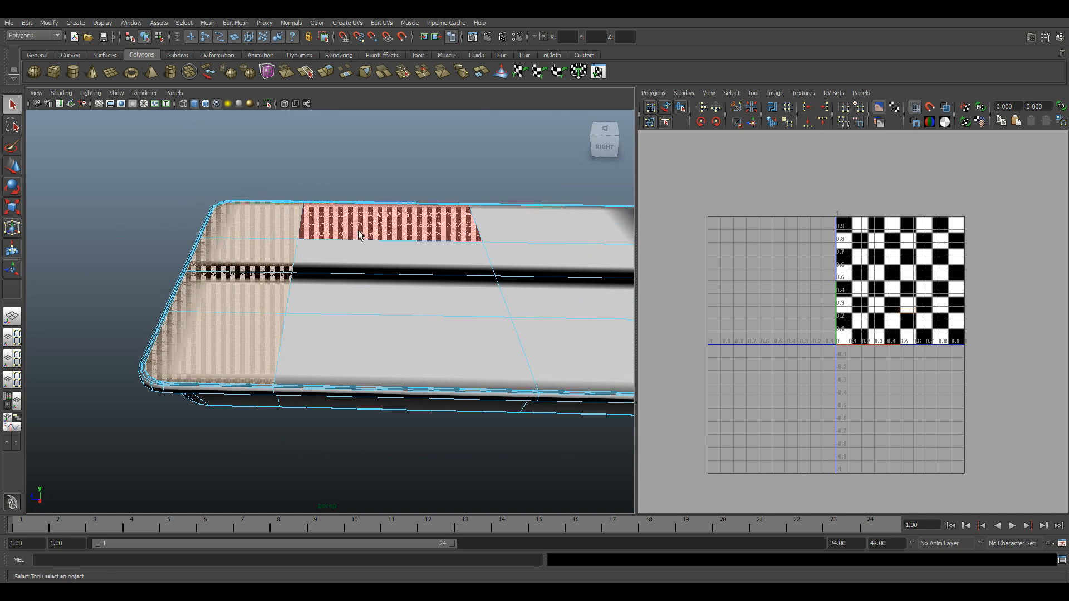
left_click(353, 334, "shift")
left_click(567, 347, "shift")
left_click(576, 307, "shift")
left_click(540, 234, "shift")
left_click(538, 253, "shift")
middle_click_drag(534, 362, 268, 359, "alt")
scroll(458, 267, "down", 5)
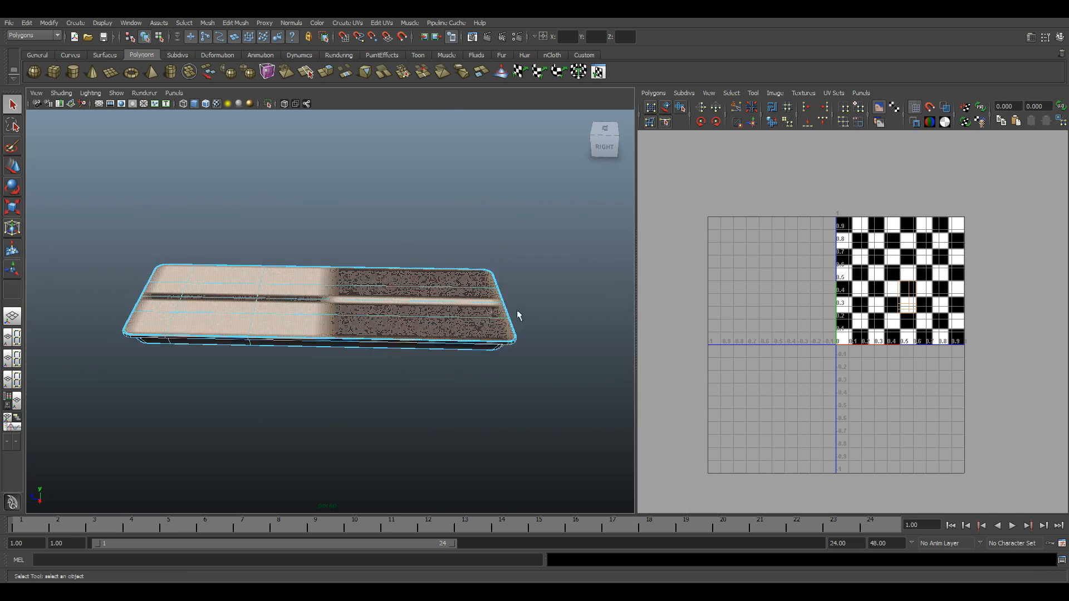
Inspect the checker distortion on the top faces and return to object selection mode
middle_click_drag(503, 310, 412, 327, "alt")
scroll(412, 328, "up", 4)
left_click_drag(413, 327, 341, 318, "alt")
scroll(340, 319, "up", 5)
left_click_drag(453, 314, 393, 310, "alt")
scroll(348, 307, "down", 4)
scroll(393, 310, "down", 5)
right_click_drag(350, 293, 372, 275)
left_click_drag(378, 298, 463, 360, "alt")
left_click(400, 299)
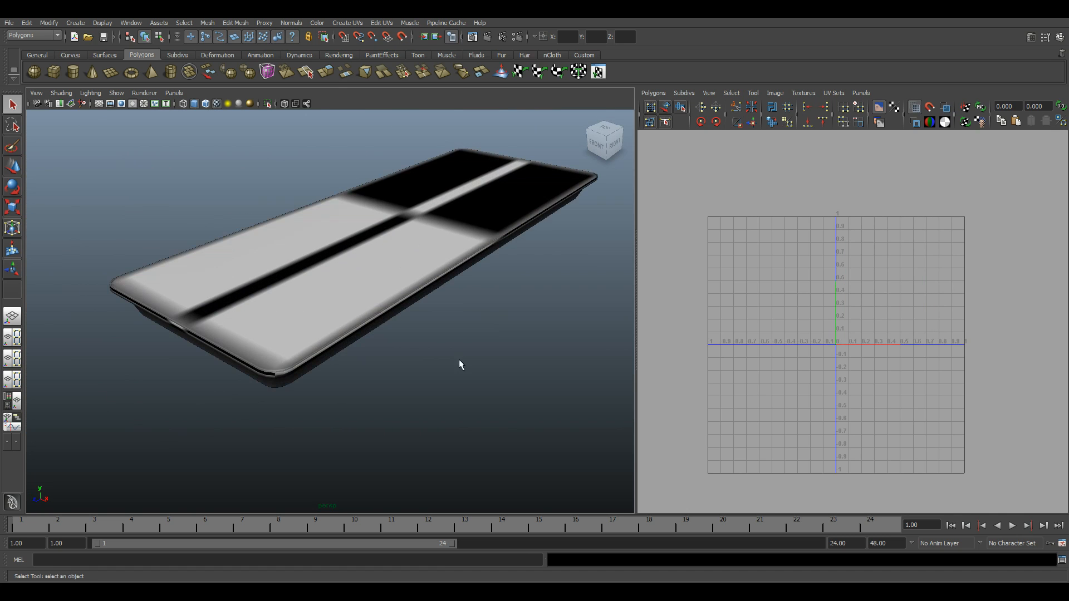
Reopen the Hypershade and graph the input and output connections of Model_Texture
left_click(330, 229)
left_click(131, 23)
mouse_move(163, 53)
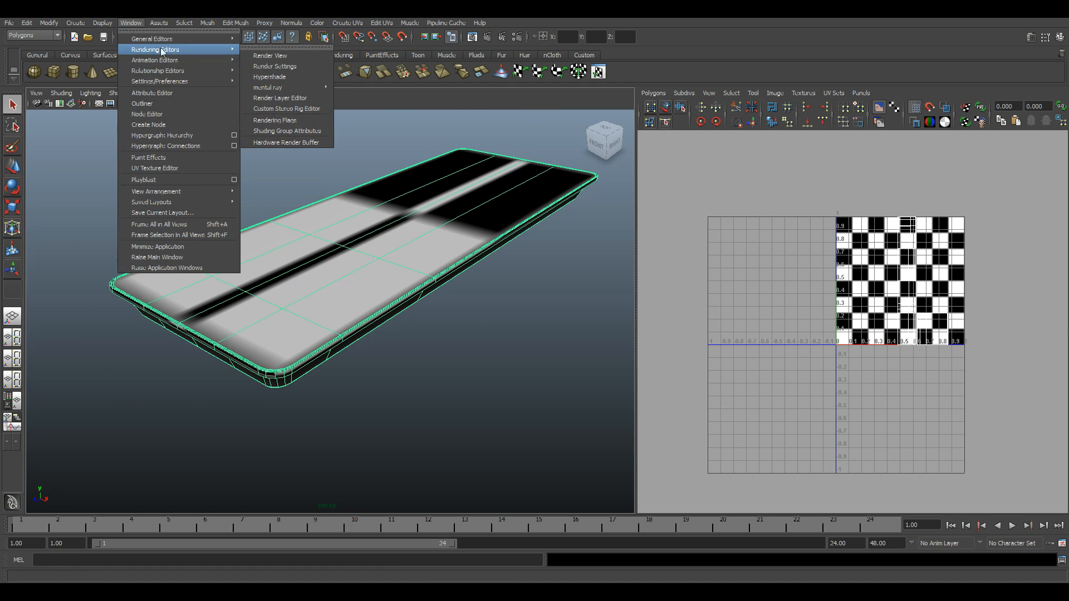
left_click(269, 77)
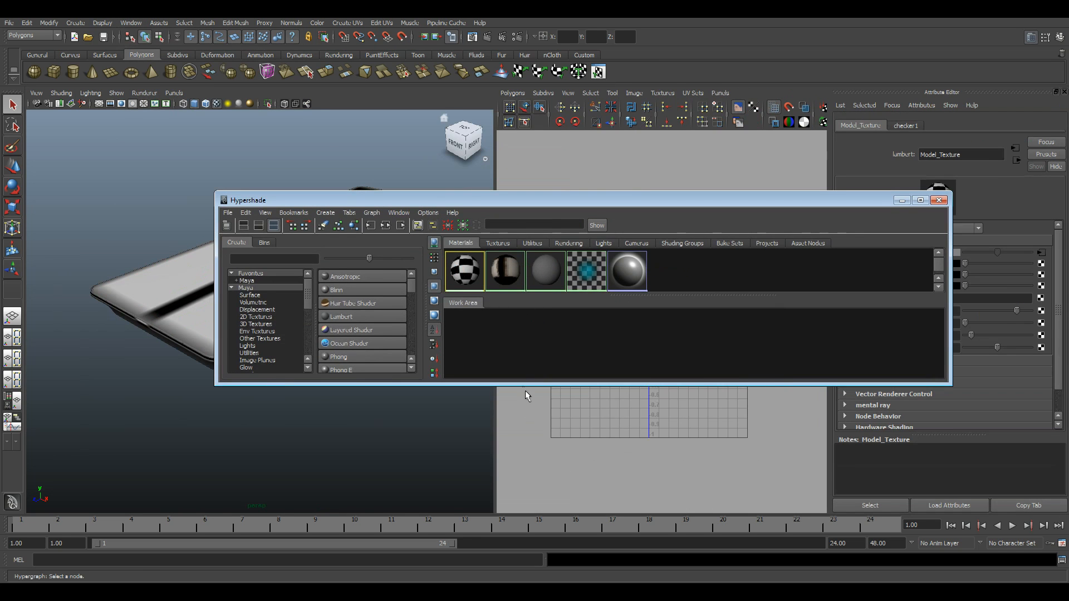
left_click_drag(634, 199, 500, 153)
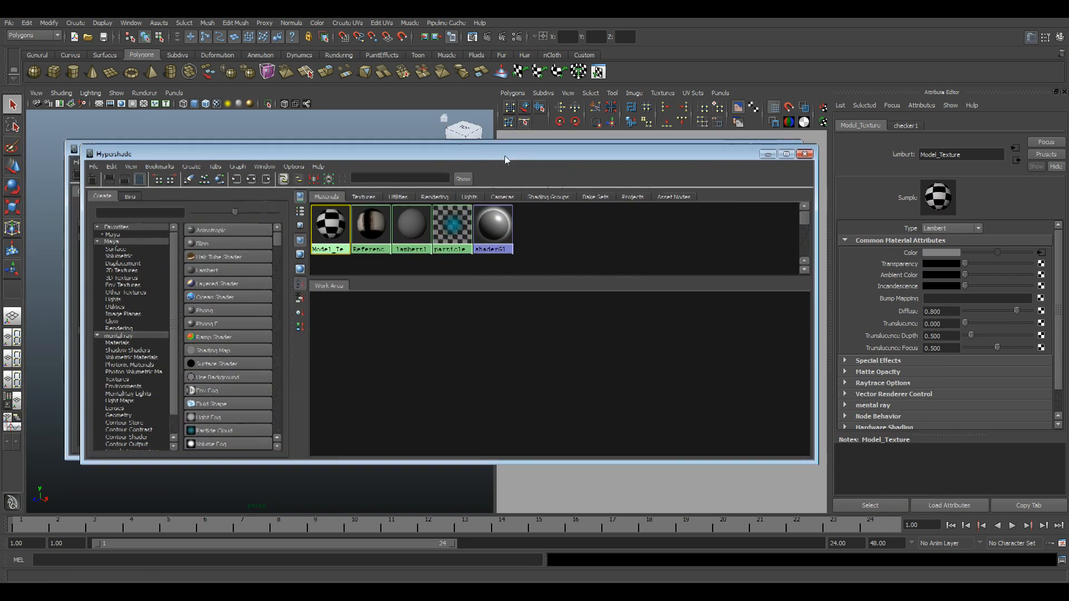
left_click(254, 181)
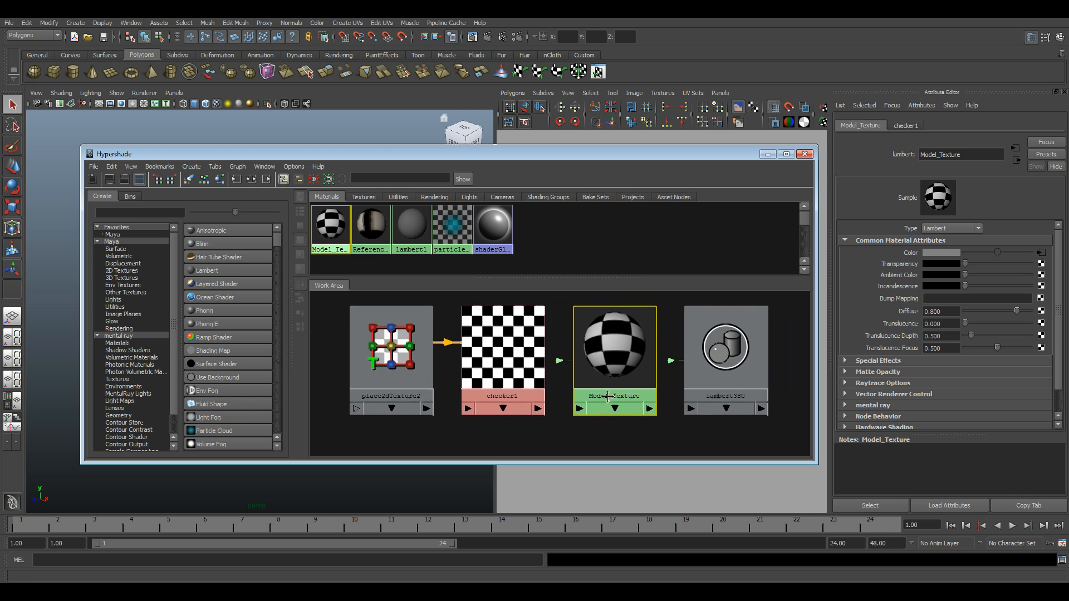
Set the Repeat UV of the checker's 2D placement node to 12 in both U and V
left_click(414, 389)
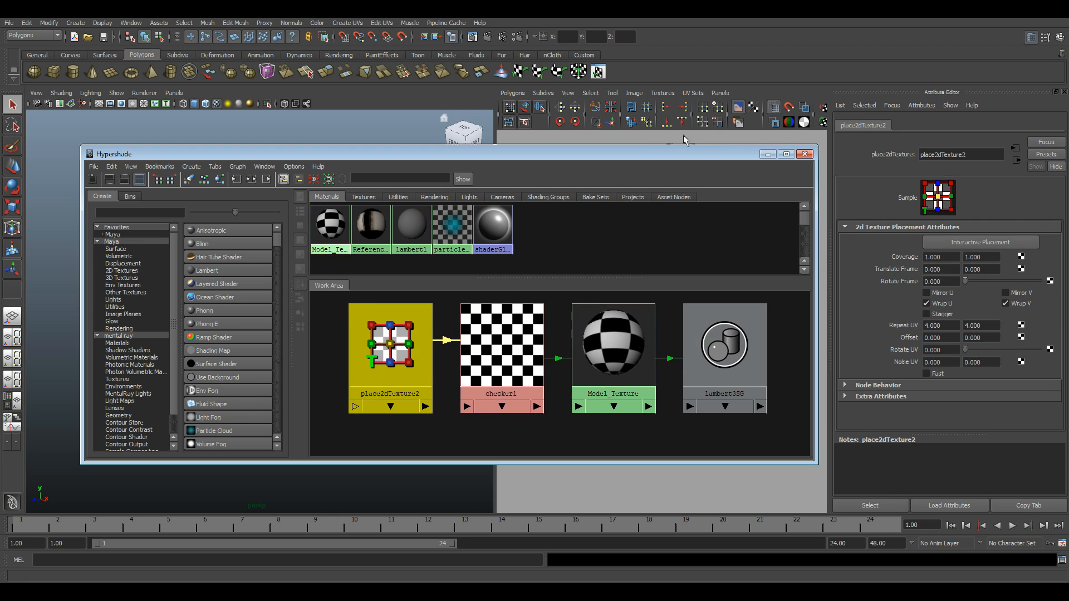
left_click_drag(622, 153, 554, 438)
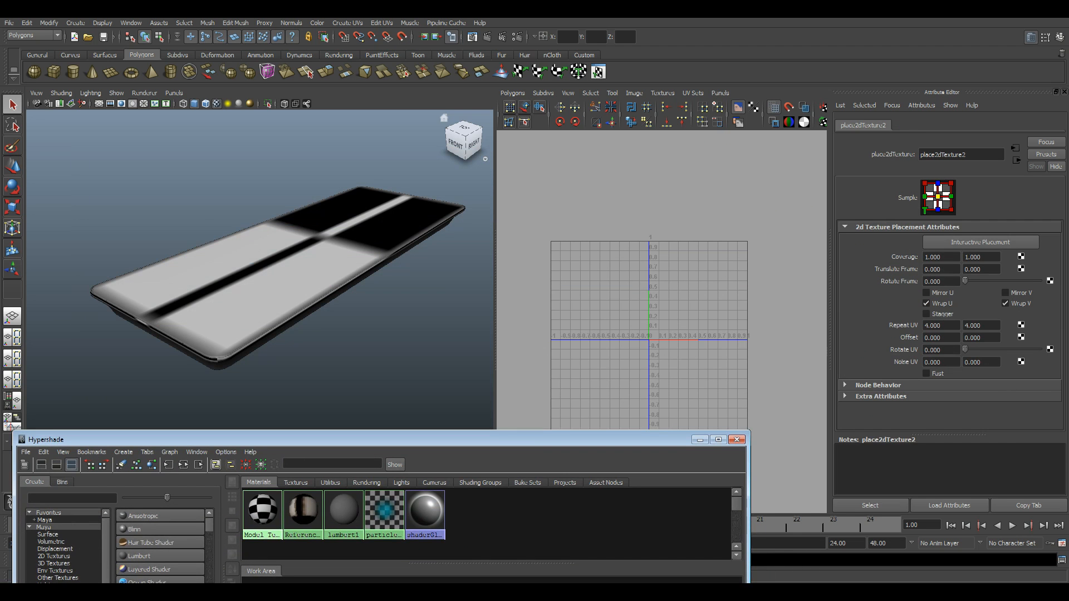
left_click_drag(944, 326, 921, 325)
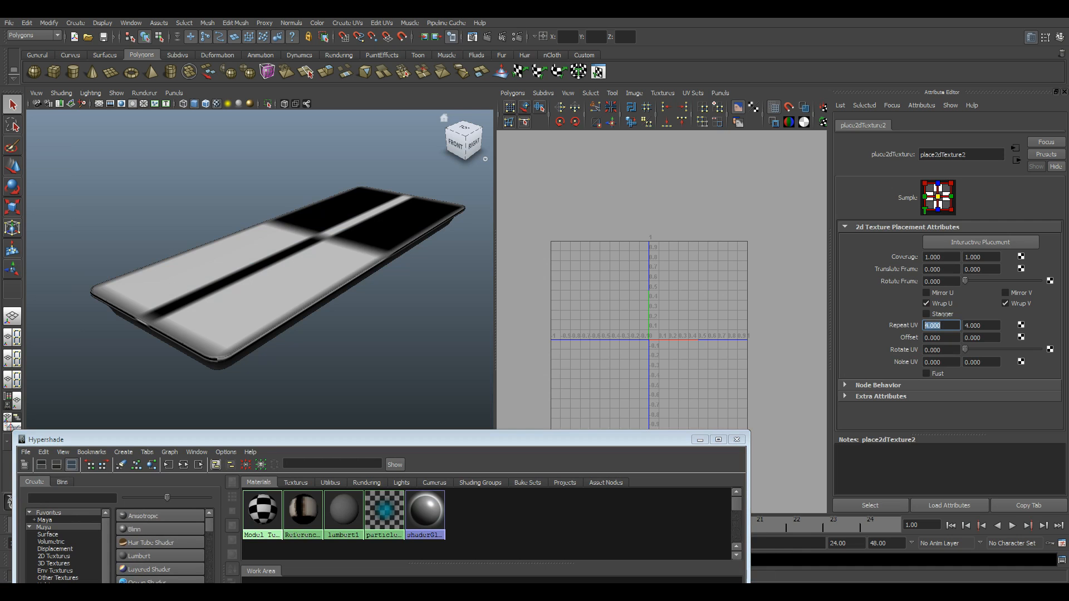
key("Tab")
type("12")
key("Return")
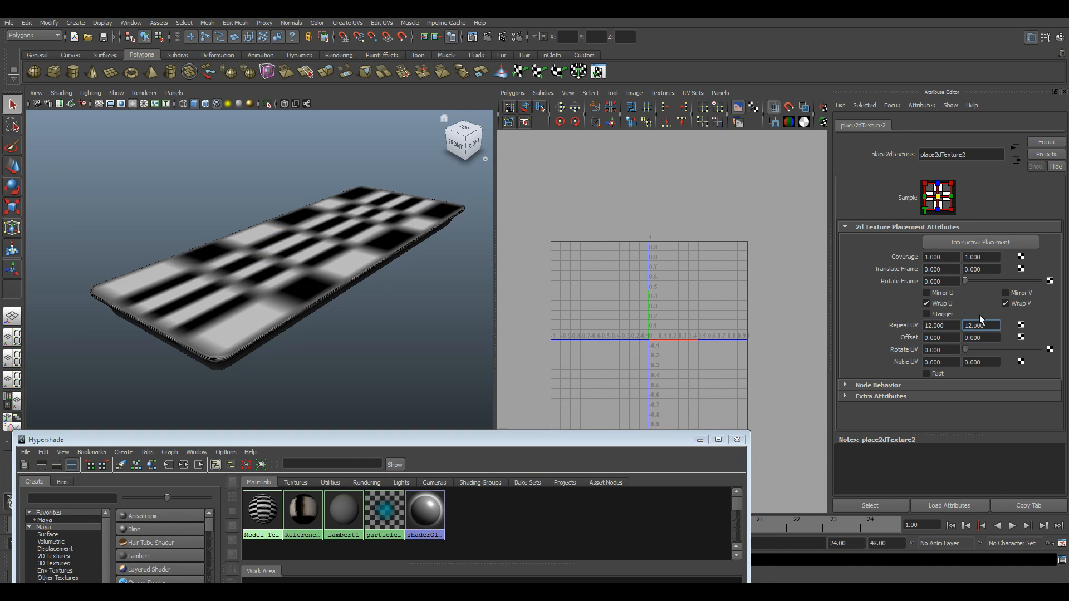
key("Tab")
type("15")
key("Return")
Select the model, check its denser checker pattern up close, and minimize the Hypershade
left_click(310, 300)
scroll(334, 312, "down", 4)
left_click_drag(418, 335, 357, 340, "alt")
right_click_drag(357, 340, 460, 406, "alt")
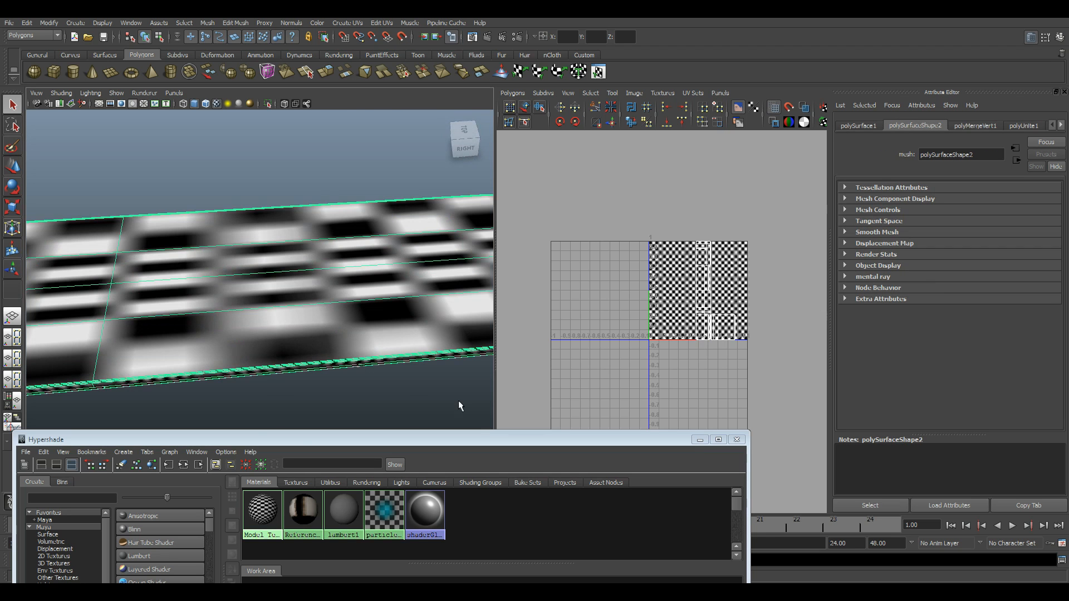
left_click(700, 439)
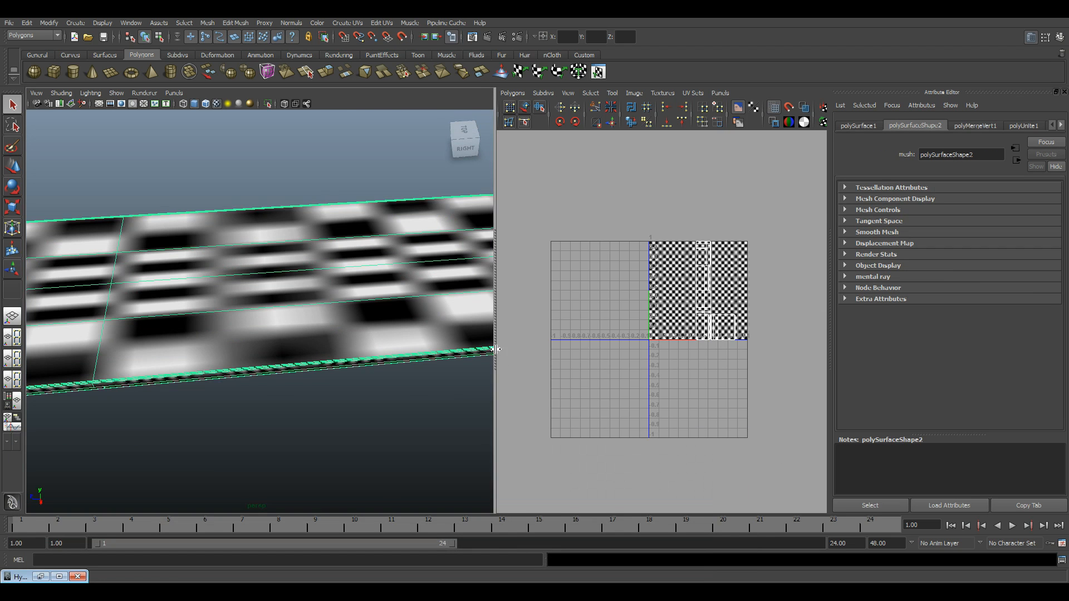
Widen the perspective view, framing the model in it, and switch its renderer to High Quality Rendering
left_click_drag(494, 355, 561, 352)
key("f")
left_click(142, 90)
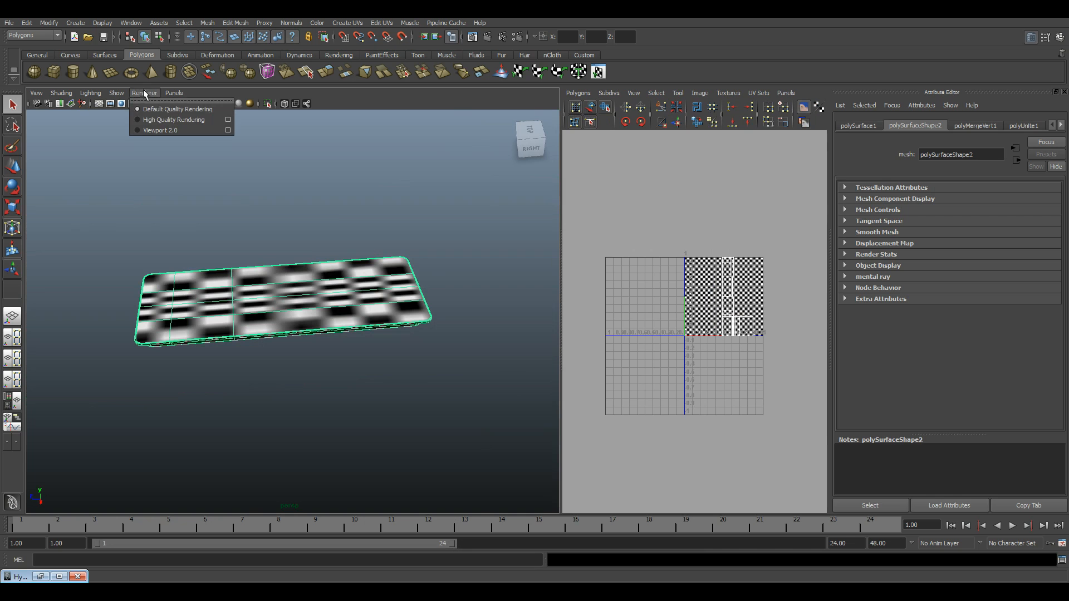
left_click(178, 117)
scroll(396, 420, "up", 5)
scroll(366, 365, "down", 5)
left_click(332, 414)
Examine the checker stretching on the model's top and around its rim in the high-quality display
left_click_drag(331, 409, 403, 390, "alt")
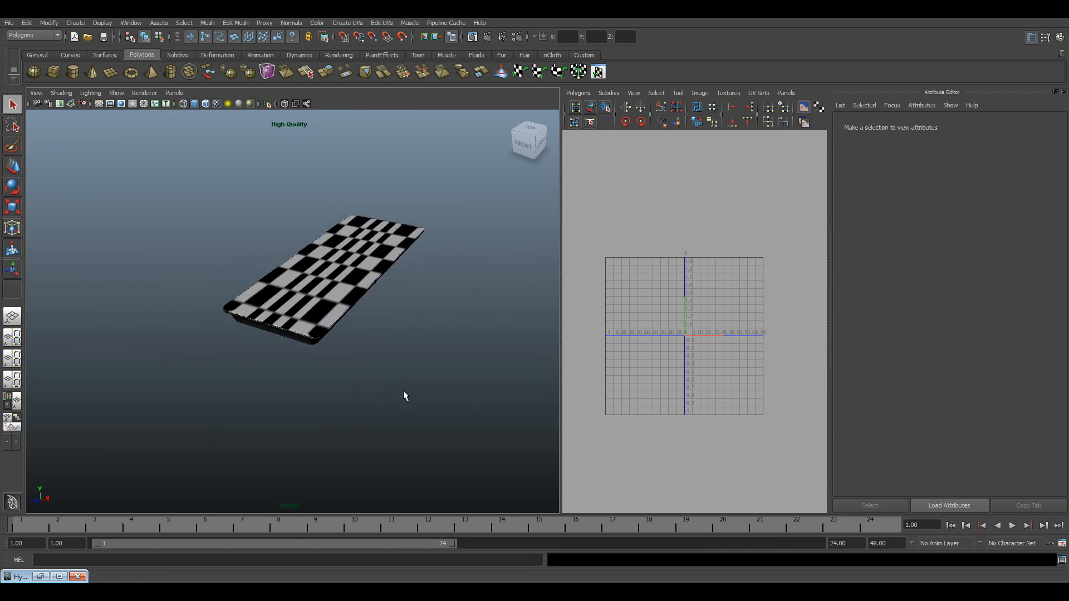
scroll(407, 385, "up", 6)
middle_click_drag(425, 327, 321, 374, "alt")
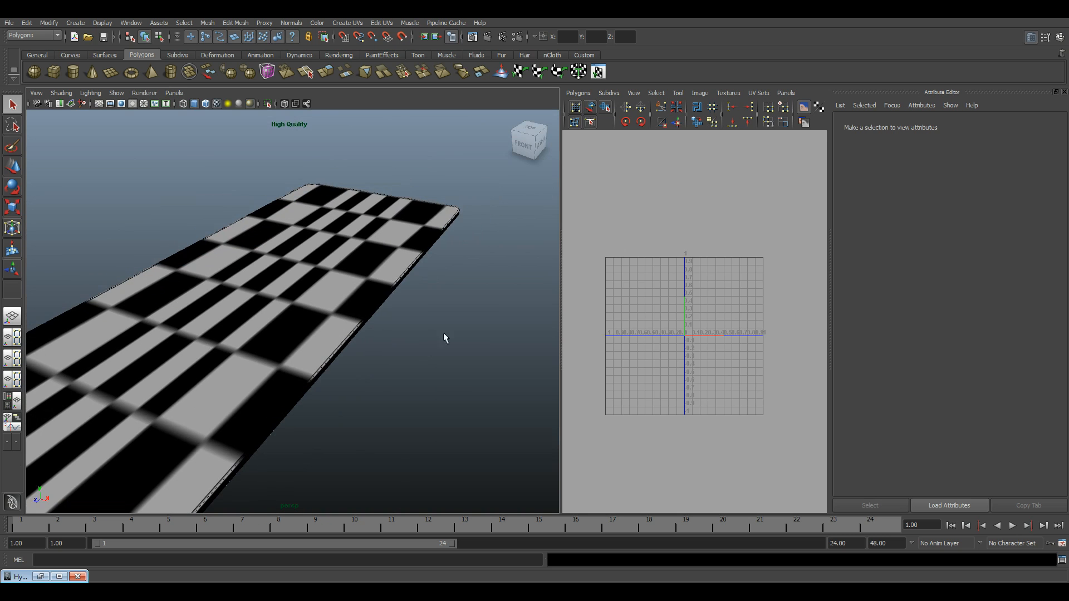
left_click(144, 93)
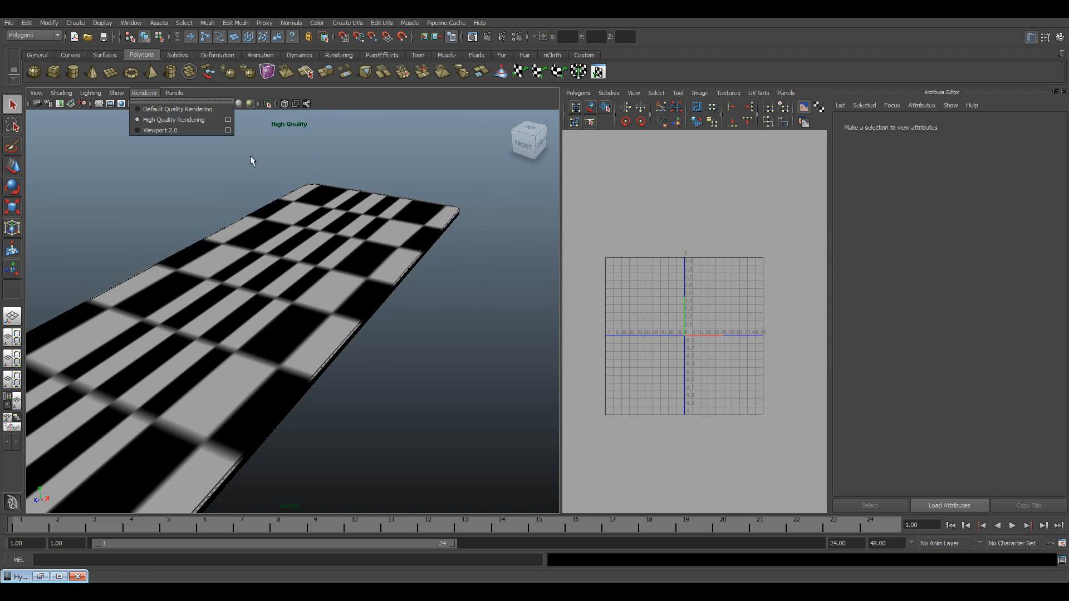
left_click(402, 237)
left_click_drag(406, 242, 252, 293, "alt")
scroll(261, 317, "up", 5)
scroll(288, 366, "down", 3)
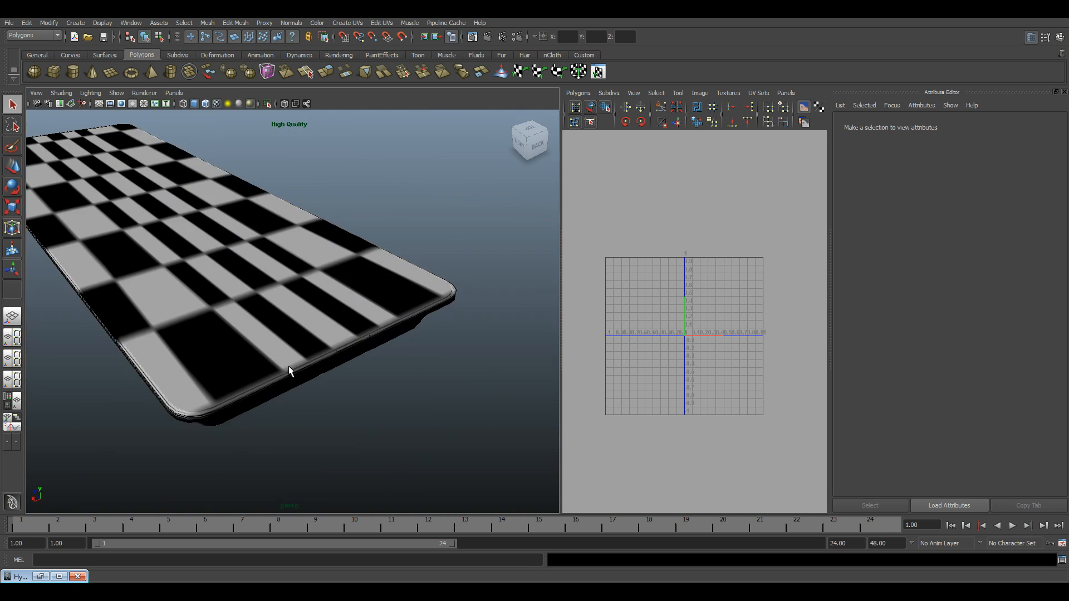
left_click_drag(289, 365, 310, 352, "alt")
Select all the flat faces across the model's top, up to the rounded rim corners
left_click(308, 334)
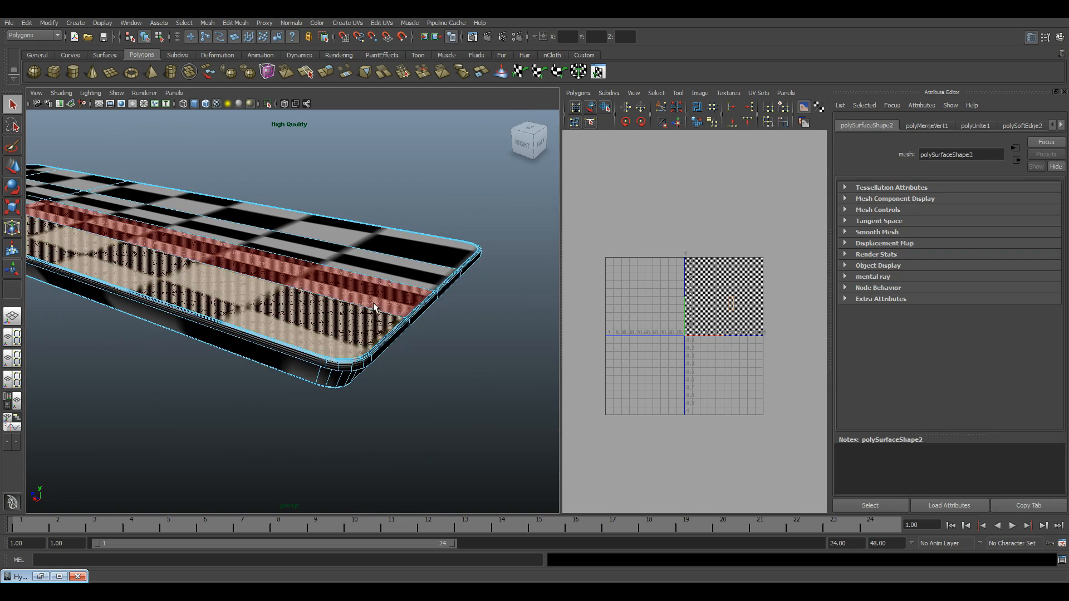
left_click_drag(307, 334, 291, 181, "alt")
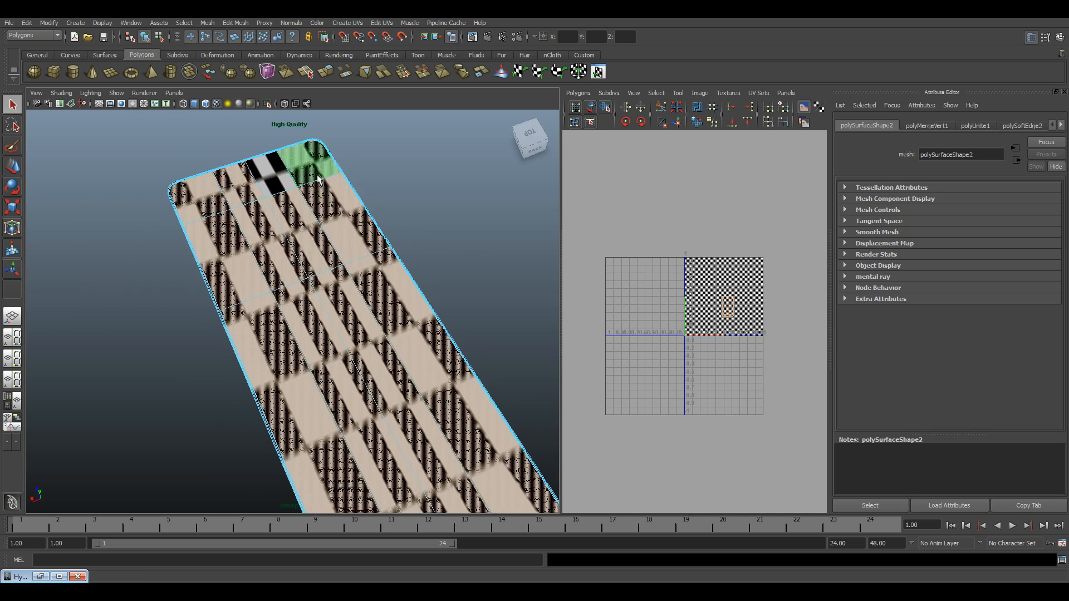
left_click(269, 174, "shift")
scroll(310, 353, "down", 5)
left_click_drag(323, 412, 319, 346, "alt")
scroll(319, 346, "up", 5)
middle_click_drag(327, 411, 302, 272, "alt")
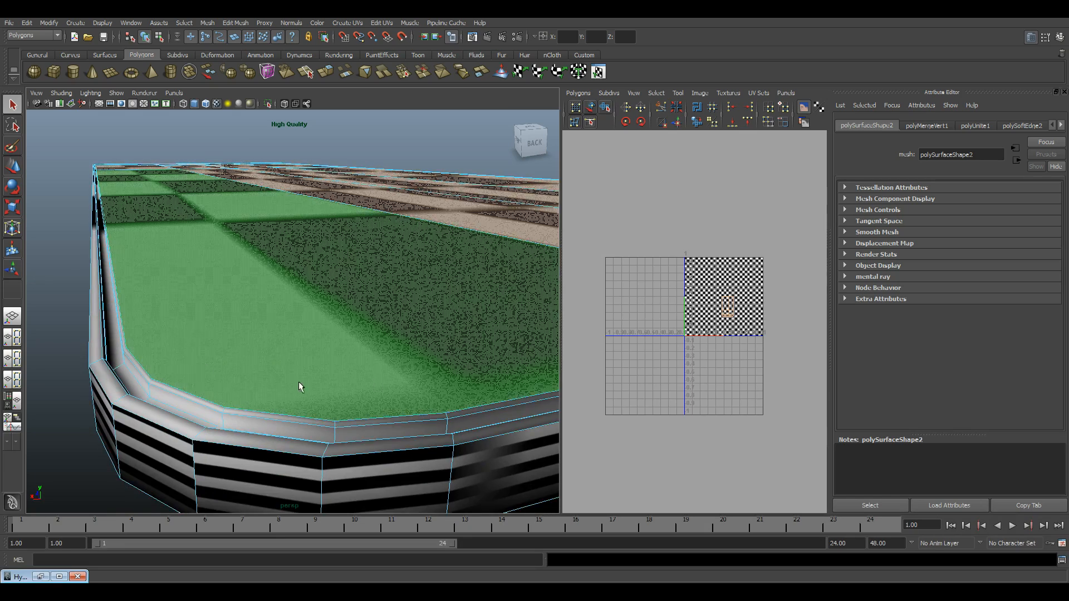
left_click_drag(298, 382, 294, 332, "alt")
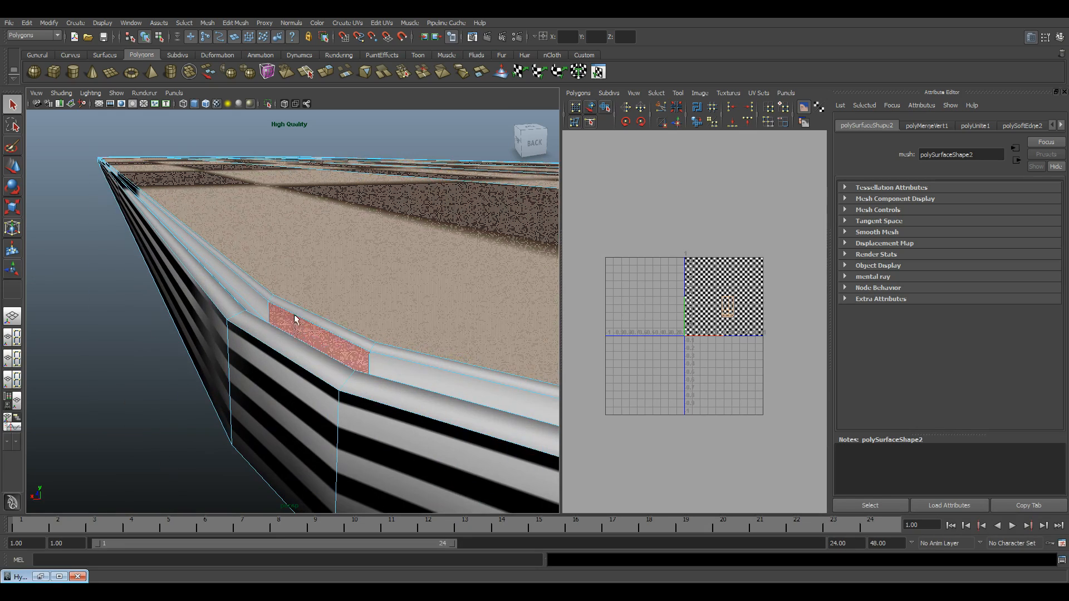
Apply Automatic Mapping to the selected top faces
scroll(351, 351, "down", 4)
middle_click_drag(351, 351, 298, 365, "alt")
scroll(312, 354, "down", 4)
left_click_drag(332, 332, 315, 384, "alt")
scroll(353, 394, "up", 4)
scroll(353, 394, "down", 3)
left_click_drag(335, 323, 317, 323, "alt")
left_click(348, 23)
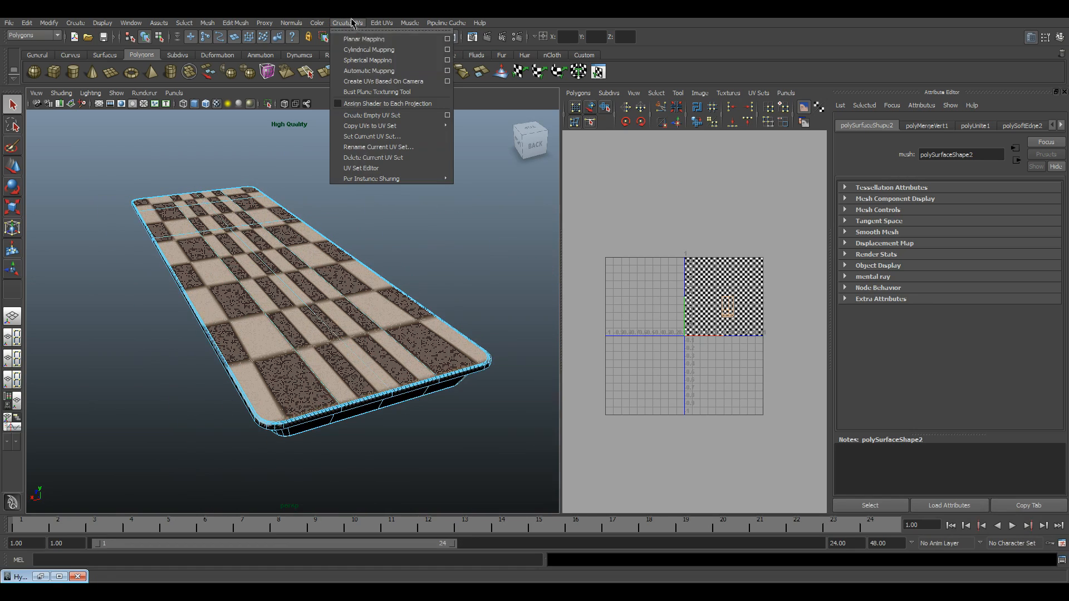
left_click(375, 74)
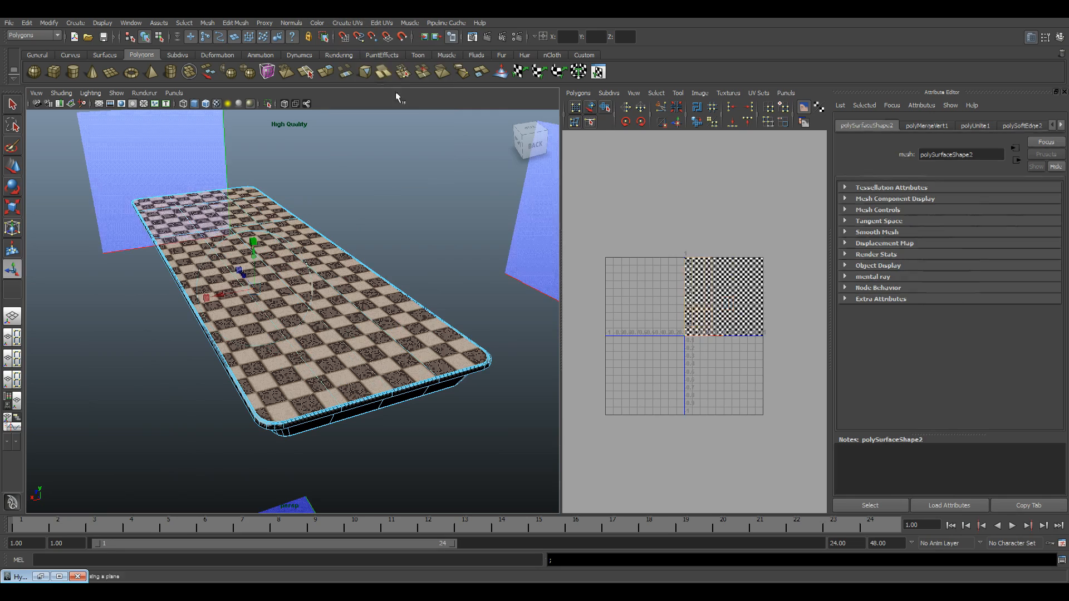
Widen the UV Texture Editor and hide the checker image behind the new UV shell
scroll(737, 337, "up", 5)
scroll(655, 268, "down", 3)
scroll(724, 234, "up", 3)
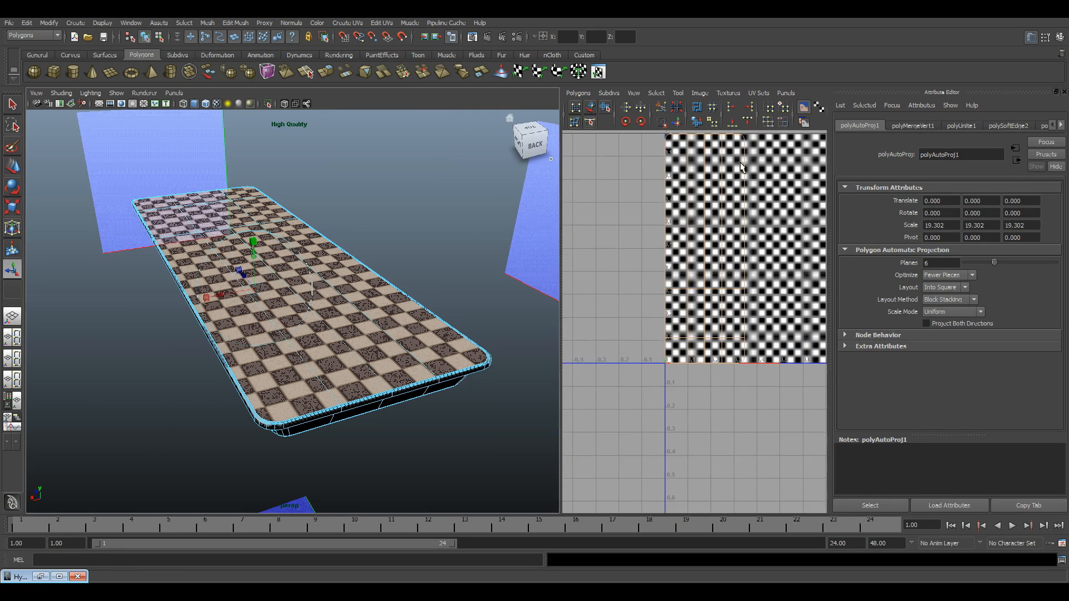
middle_click_drag(782, 234, 719, 259, "alt")
left_click_drag(561, 201, 426, 202)
scroll(642, 273, "down", 3)
middle_click_drag(618, 209, 556, 271, "alt")
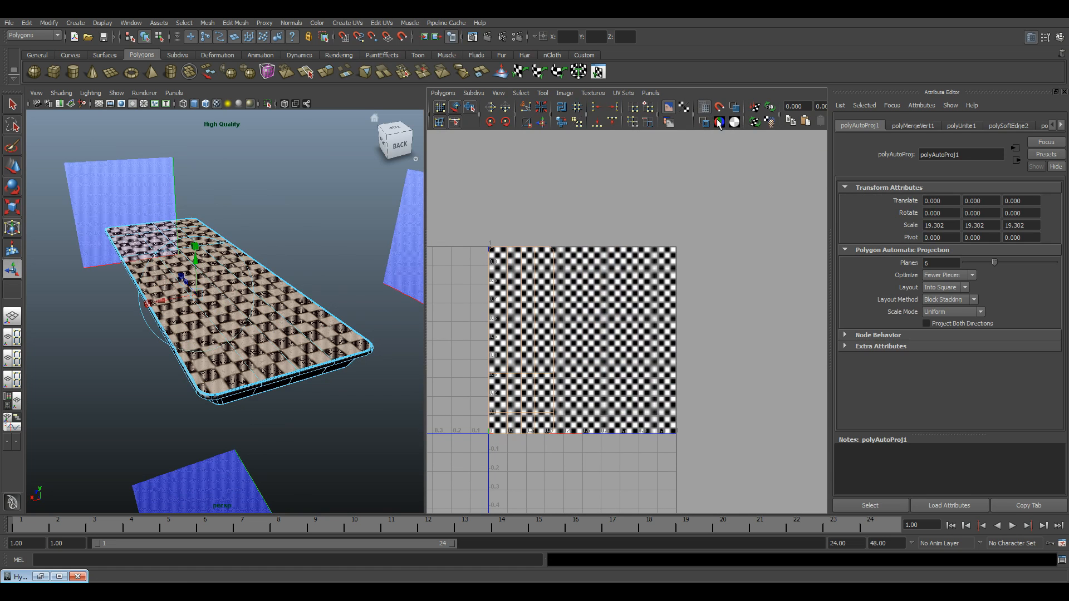
left_click(733, 122)
left_click(734, 122)
left_click(735, 121)
middle_click_drag(530, 369, 581, 341, "alt")
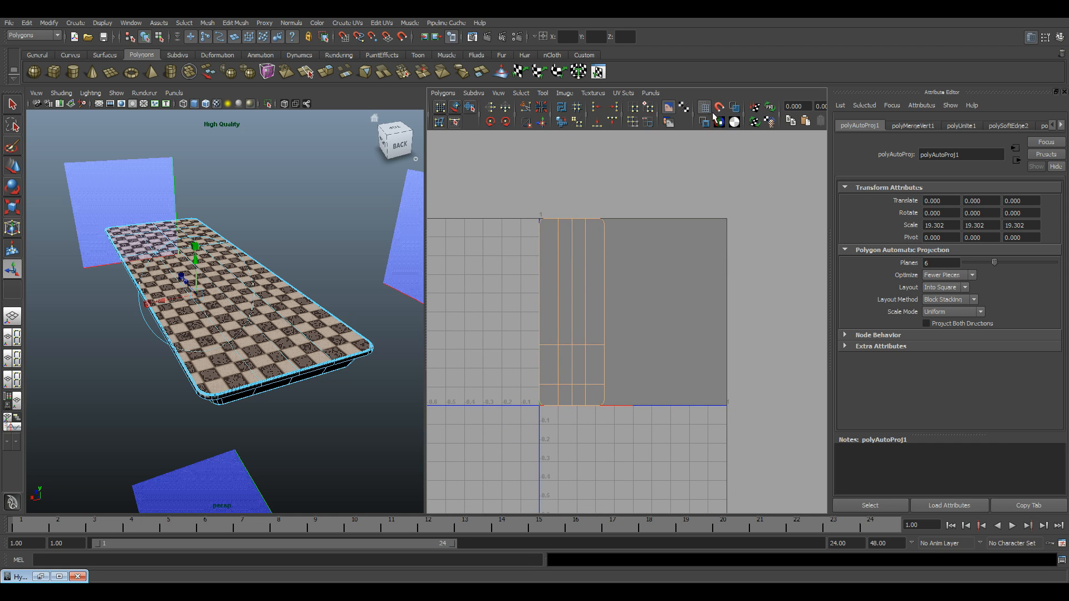
middle_click_drag(535, 285, 562, 280, "alt")
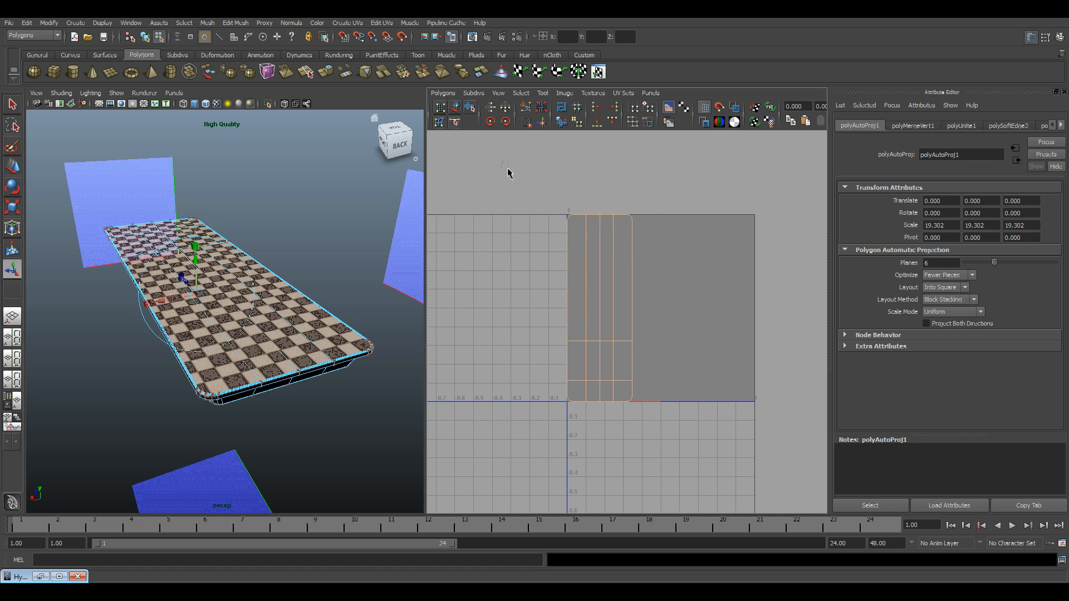
Select the UVs of the top-face shell and move them outside the 0 to 1 UV square on the negative U side
left_click_drag(501, 162, 649, 423)
middle_click_drag(574, 282, 617, 286, "alt")
key("w")
left_click_drag(707, 318, 532, 338)
scroll(579, 324, "down", 3)
middle_click_drag(581, 324, 627, 307, "alt")
left_click_drag(642, 305, 577, 335)
Return to object selection, clear the selection and check the remapped checker pattern on the model's top
middle_click_drag(217, 324, 235, 351, "alt")
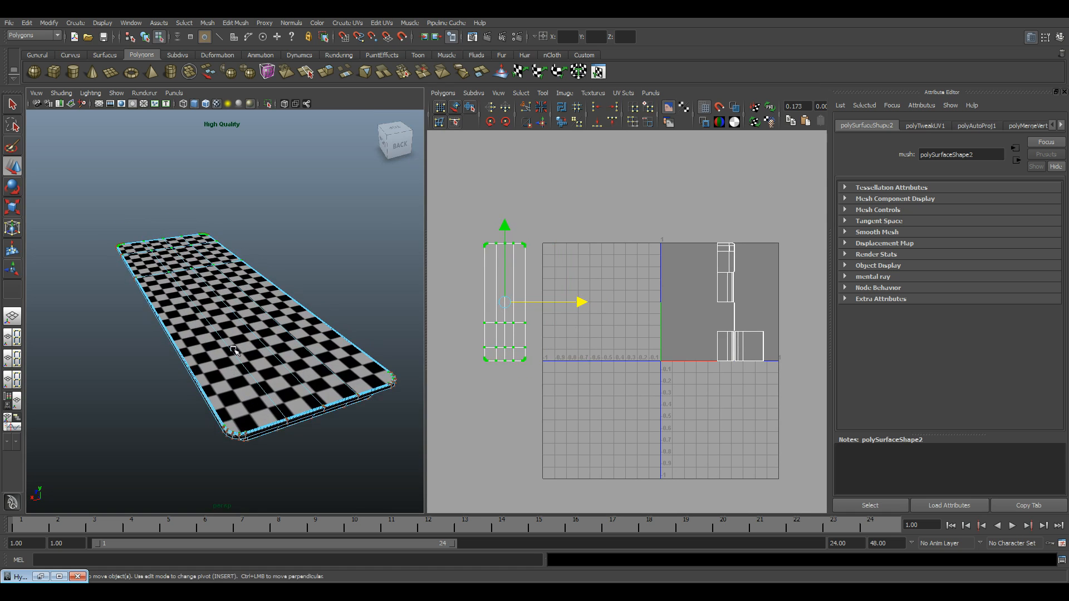
key("F8")
scroll(266, 385, "up", 5)
left_click(322, 374)
scroll(270, 356, "down", 3)
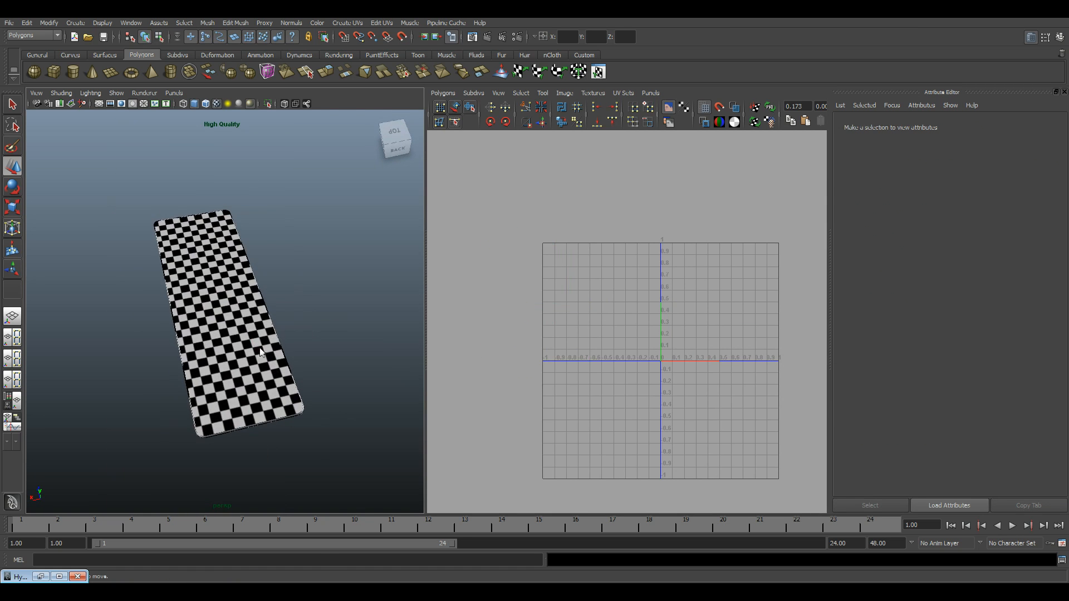
Reselect the model's top faces one after another along its full length
left_click(261, 352)
middle_click_drag(260, 351, 300, 331, "alt")
scroll(245, 293, "up", 5)
left_click(281, 282)
left_click(332, 261, "shift")
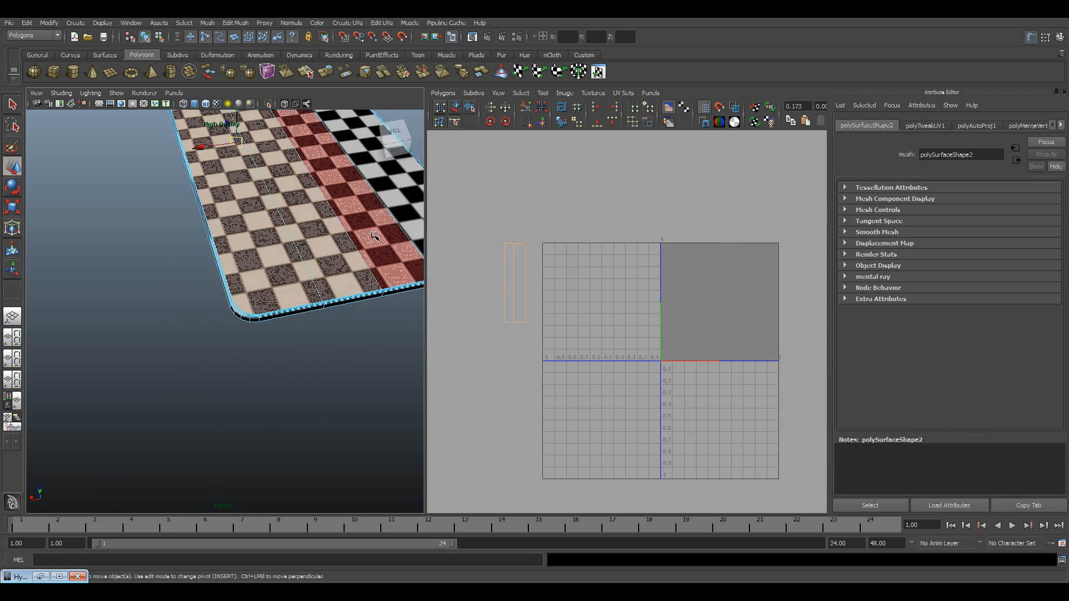
left_click(381, 231, "shift")
middle_click_drag(381, 223, 319, 398, "alt")
left_click(307, 199, "shift")
scroll(295, 212, "down", 5)
middle_click_drag(270, 239, 287, 312, "alt")
scroll(303, 351, "up", 6)
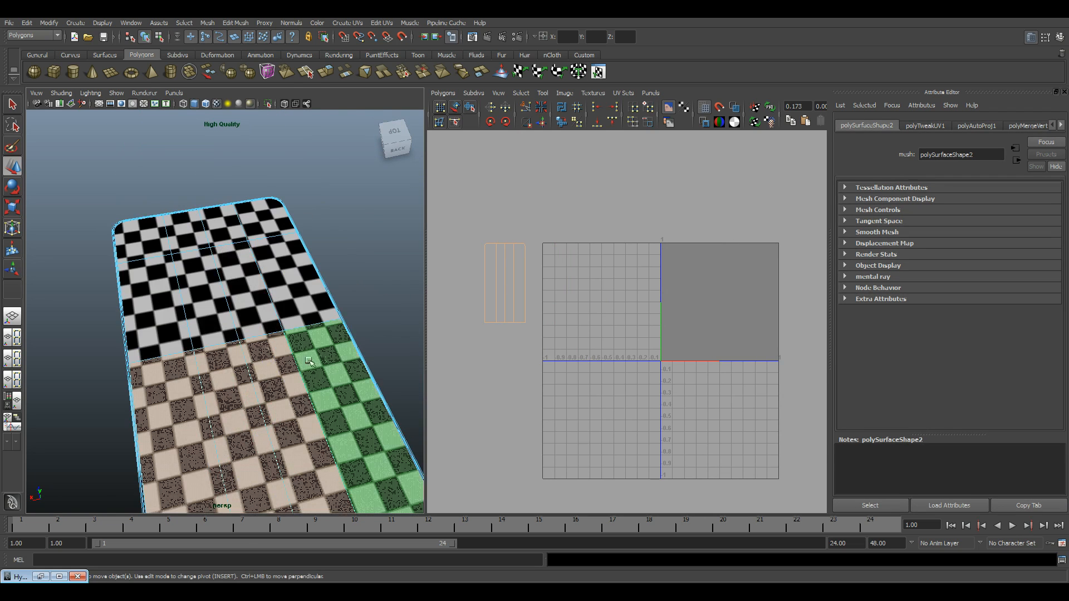
left_click(293, 284, "shift")
left_click(200, 293, "shift")
left_click(153, 302, "shift")
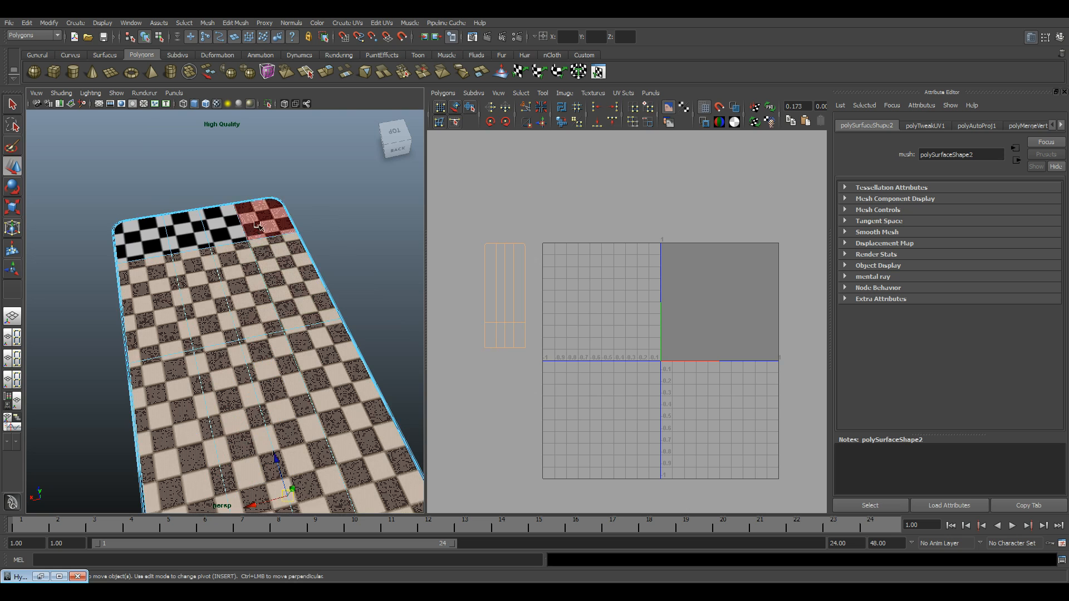
Try to apply Automatic Mapping to the reselected top faces
middle_click_drag(240, 322, 218, 161, "alt")
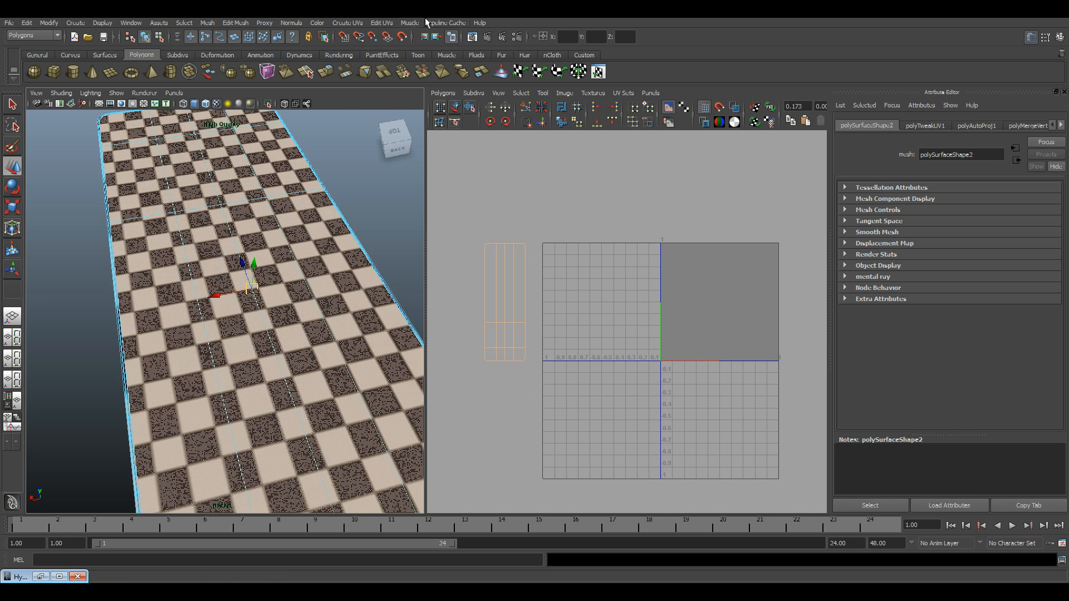
left_click(350, 23)
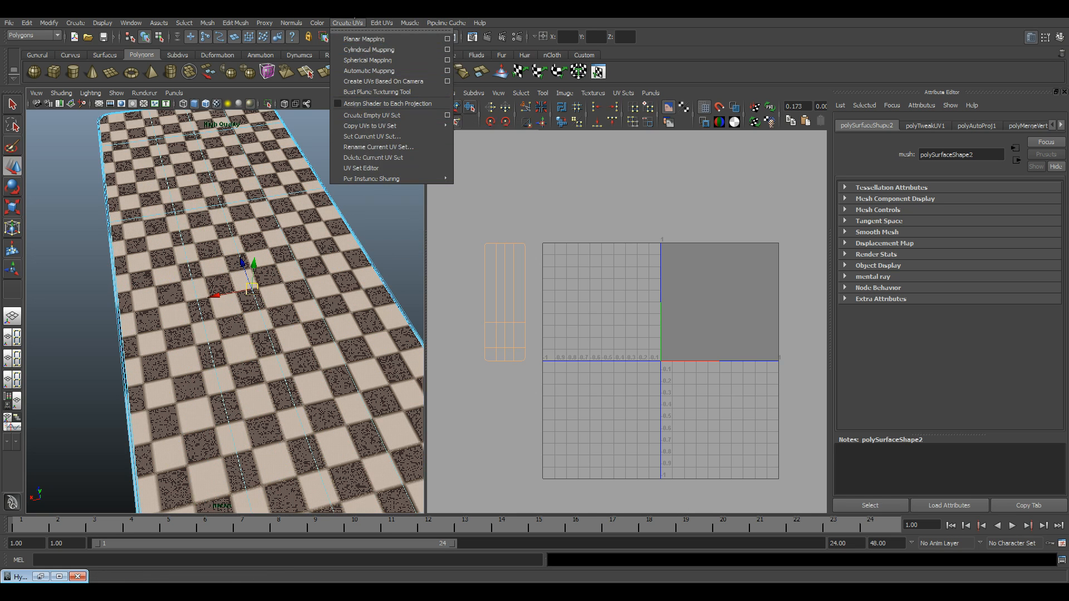
left_click(363, 71)
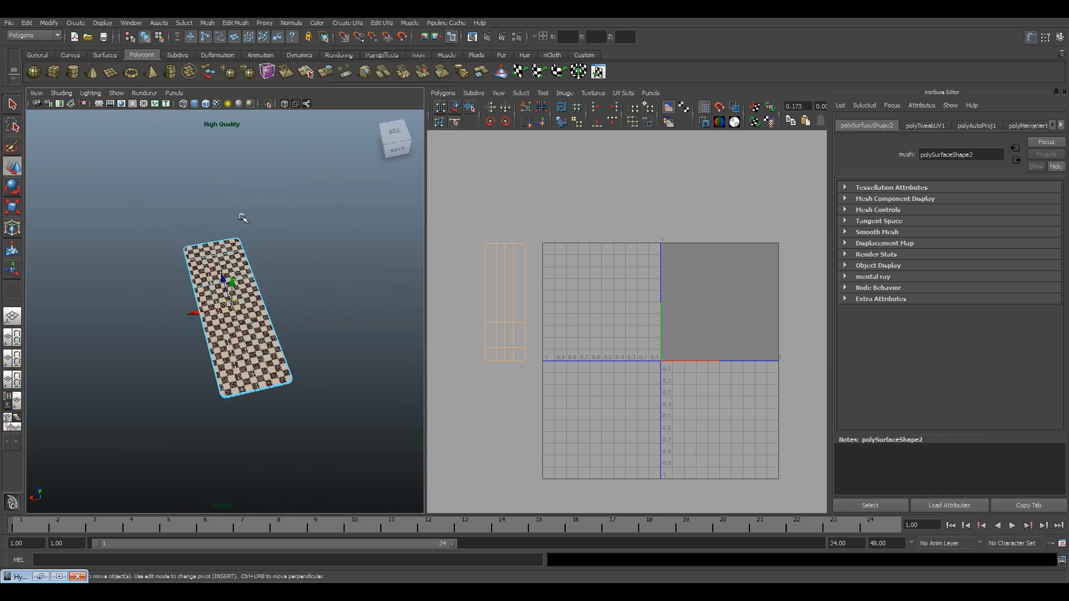
Show the model's underside in a maximized perspective view and switch to face selection
right_click_drag(265, 348, 303, 337)
key("f")
left_click_drag(303, 337, 276, 243, "alt")
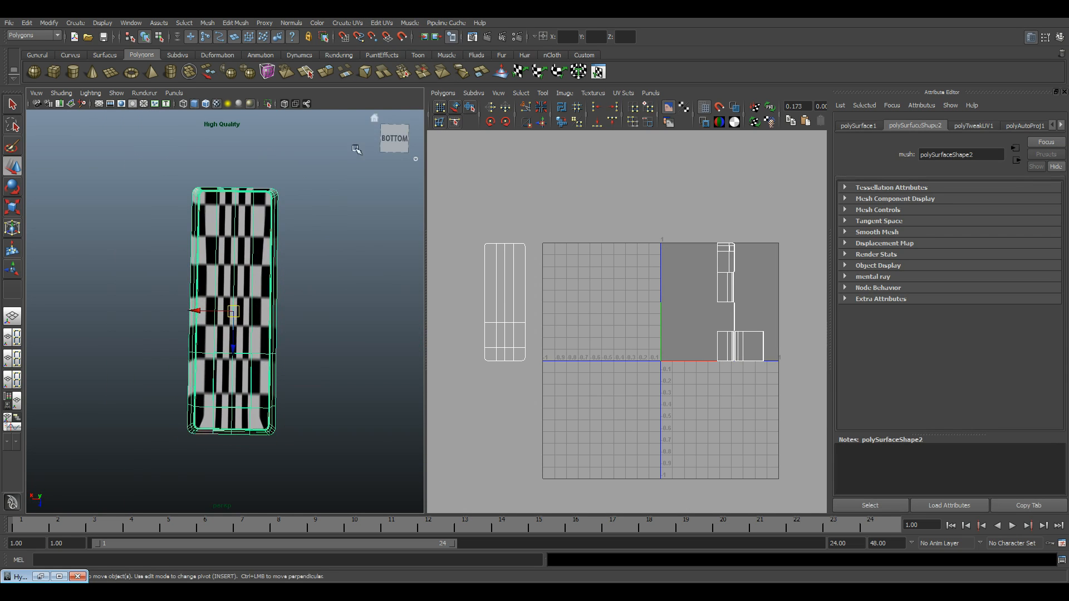
key("space")
key("f")
left_click_drag(491, 299, 475, 272, "alt")
right_click_drag(475, 272, 490, 381, "alt")
middle_click_drag(490, 382, 513, 356, "alt")
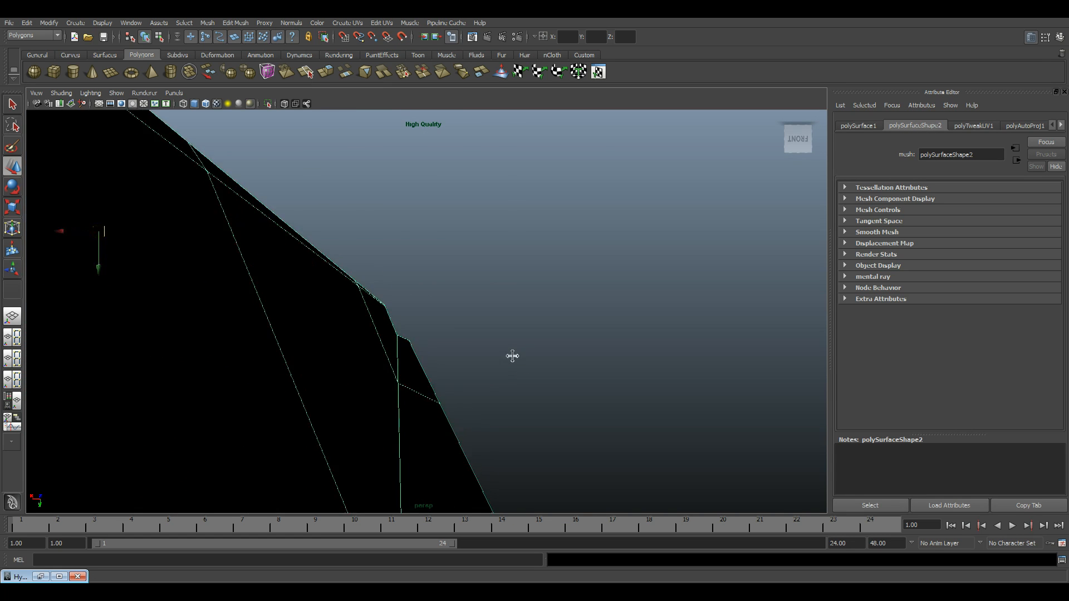
scroll(508, 369, "down", 5)
left_click_drag(437, 352, 462, 406, "alt")
key("F11")
middle_click_drag(462, 405, 449, 346, "alt")
Select individual faces on the lower rim and the sloped wall at the underside's short end
left_click(405, 405)
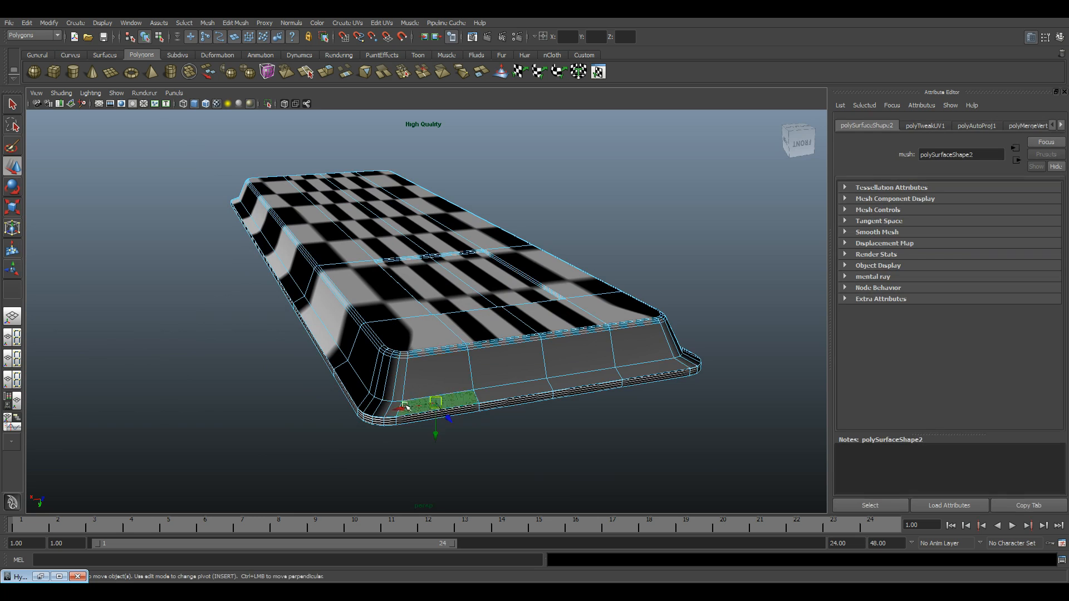
left_click_drag(387, 405, 417, 393, "alt")
scroll(458, 305, "up", 3)
scroll(430, 336, "up", 3)
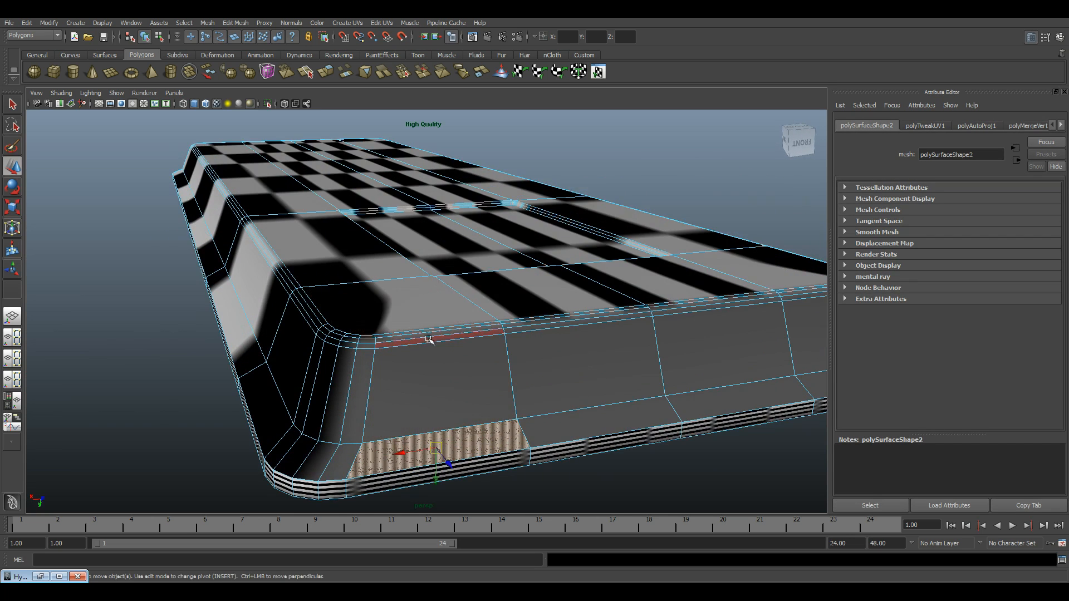
left_click_drag(434, 245, 481, 332, "alt")
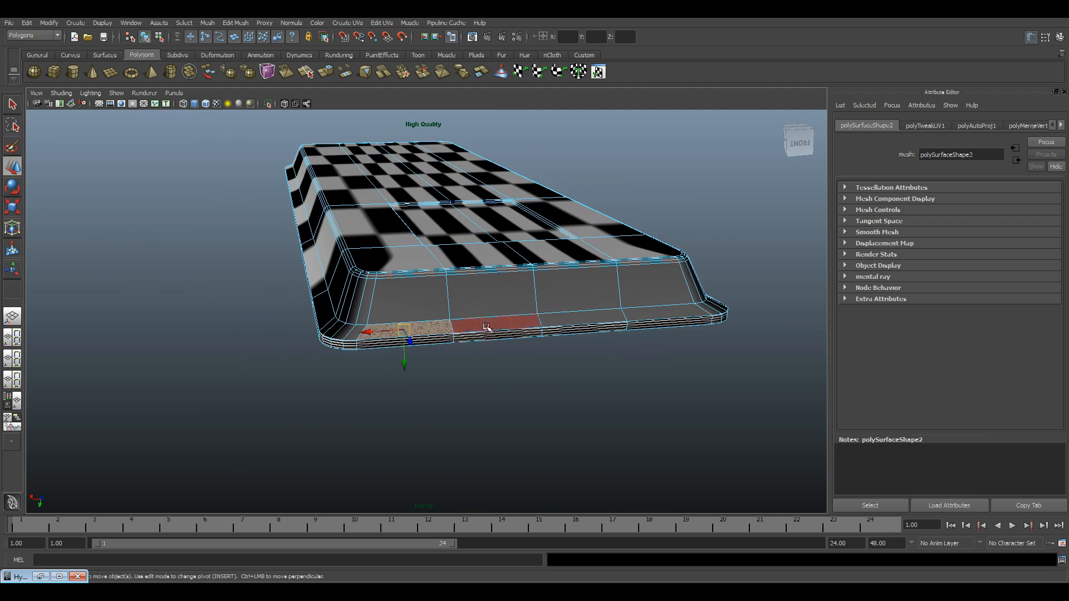
right_click_drag(352, 257, 400, 349, "alt")
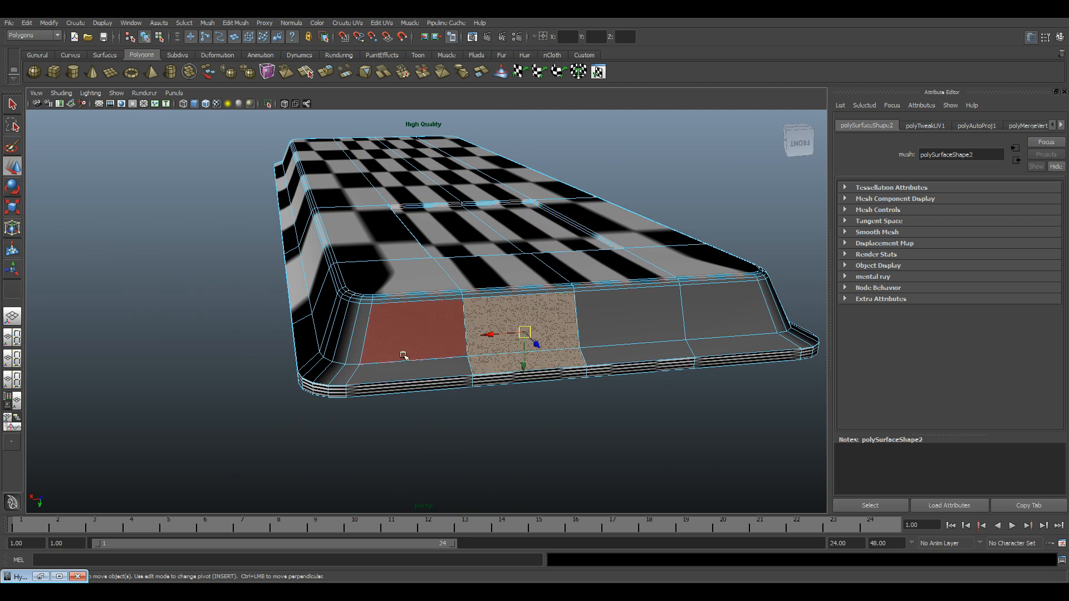
left_click(428, 324)
middle_click_drag(389, 305, 419, 333, "alt")
right_click_drag(395, 320, 429, 335, "alt")
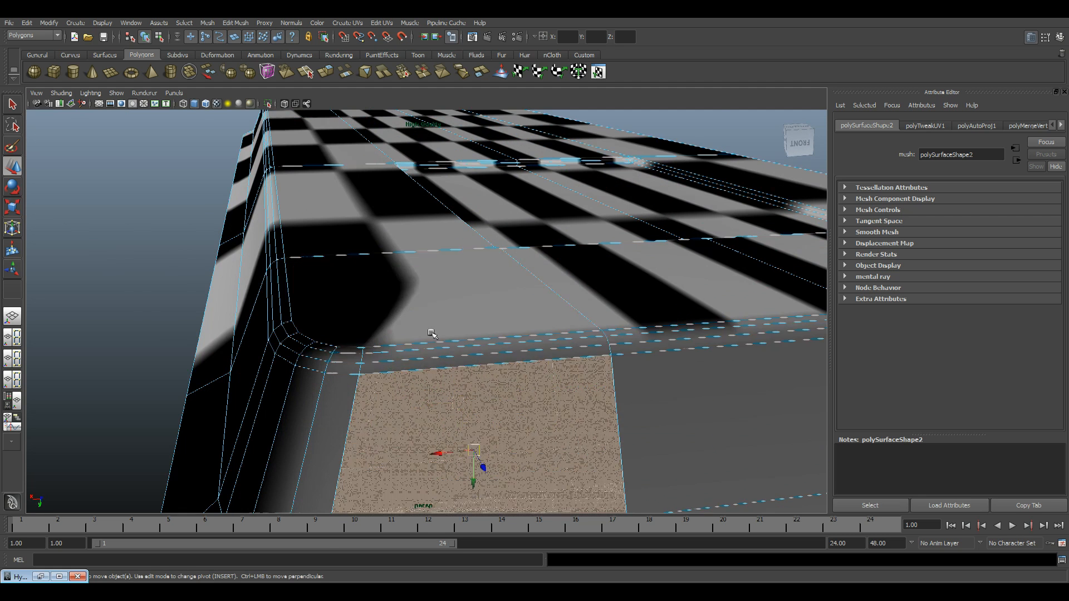
Select the bevel faces at the underside's corner and add the adjoining flat corner face with the Paint Selection Tool
left_click(405, 365)
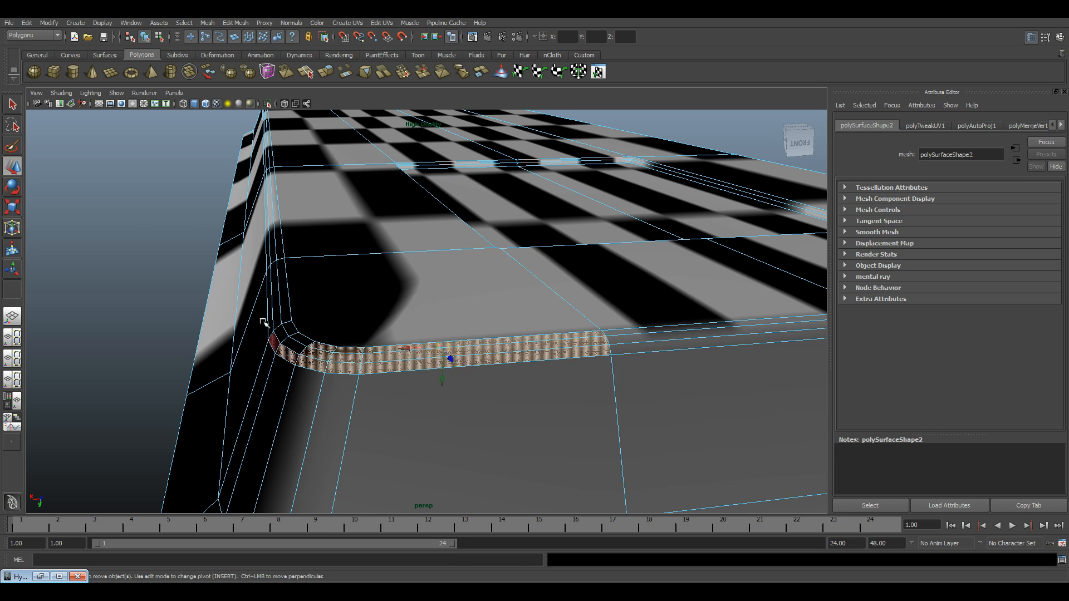
left_click(12, 148)
right_click_drag(386, 282, 351, 285, "alt")
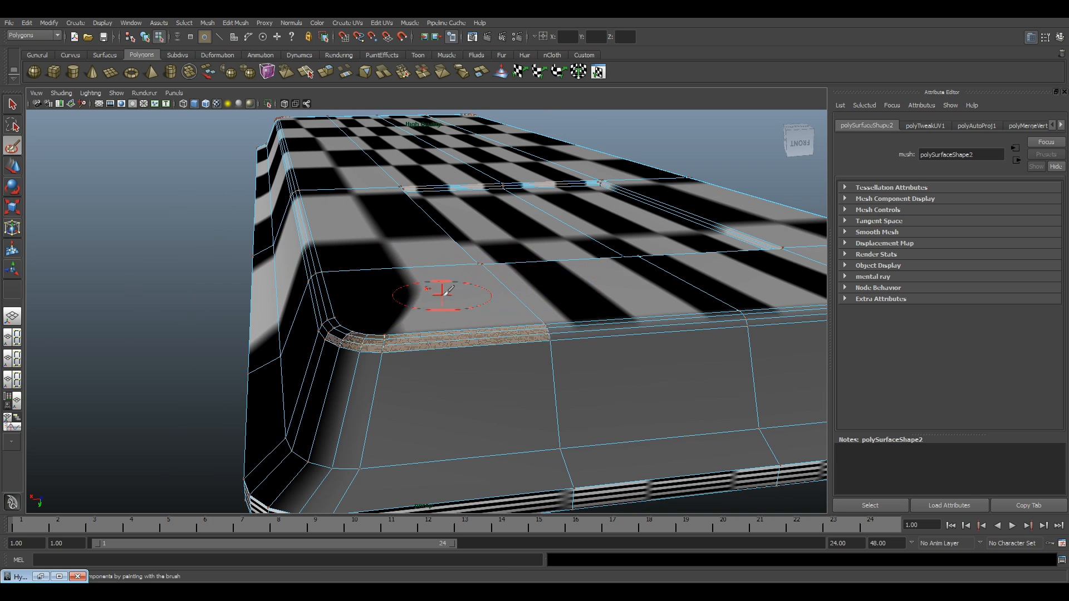
middle_click_drag(411, 286, 428, 304, "alt")
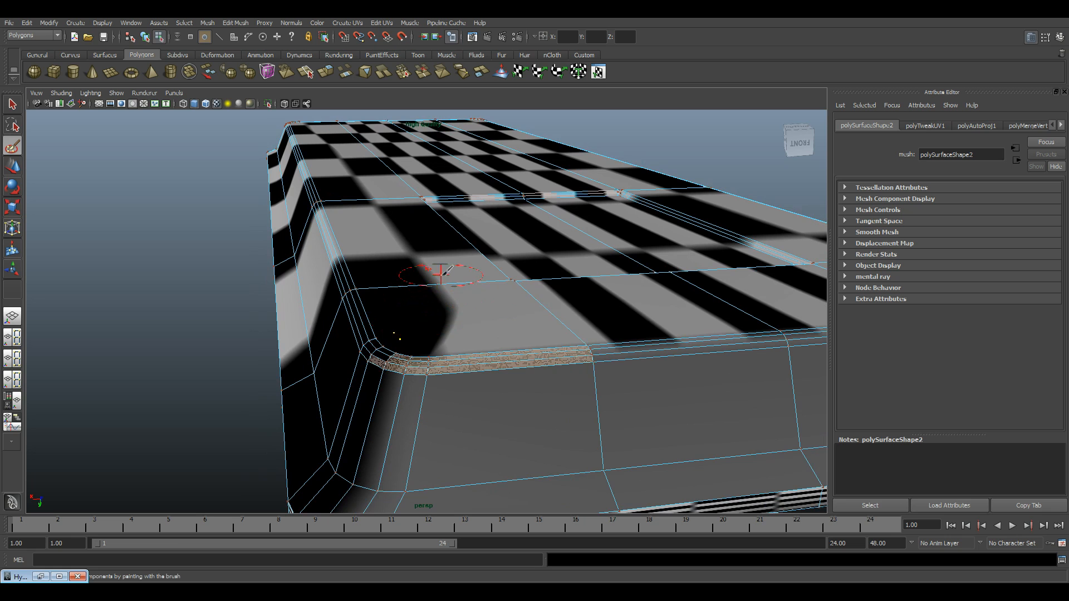
left_click_drag(450, 291, 433, 346)
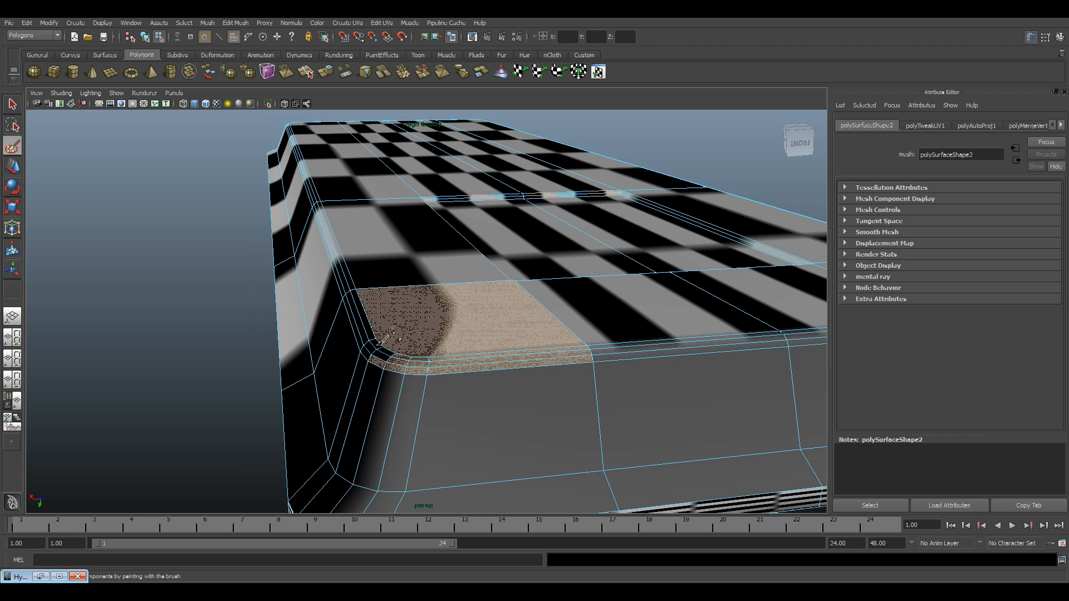
Try to extend the underside selection from the corner across the neighbouring bevel and flat faces with the Paint Selection Tool
mouse_move(359, 228)
left_mouse_down()
mouse_move(326, 252)
mouse_move(334, 285)
left_mouse_up()
key("ctrl+z")
key("ctrl+z")
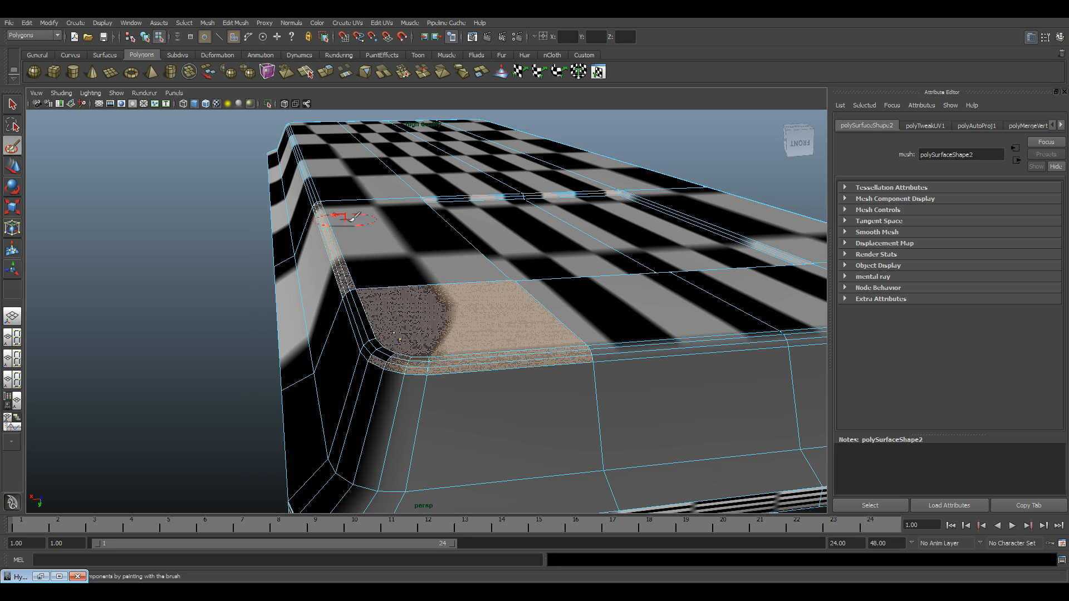
left_click_drag(382, 237, 529, 239)
right_click_drag(556, 245, 440, 251, "alt")
left_click_drag(439, 250, 395, 295, "alt")
right_click_drag(395, 295, 425, 293, "alt")
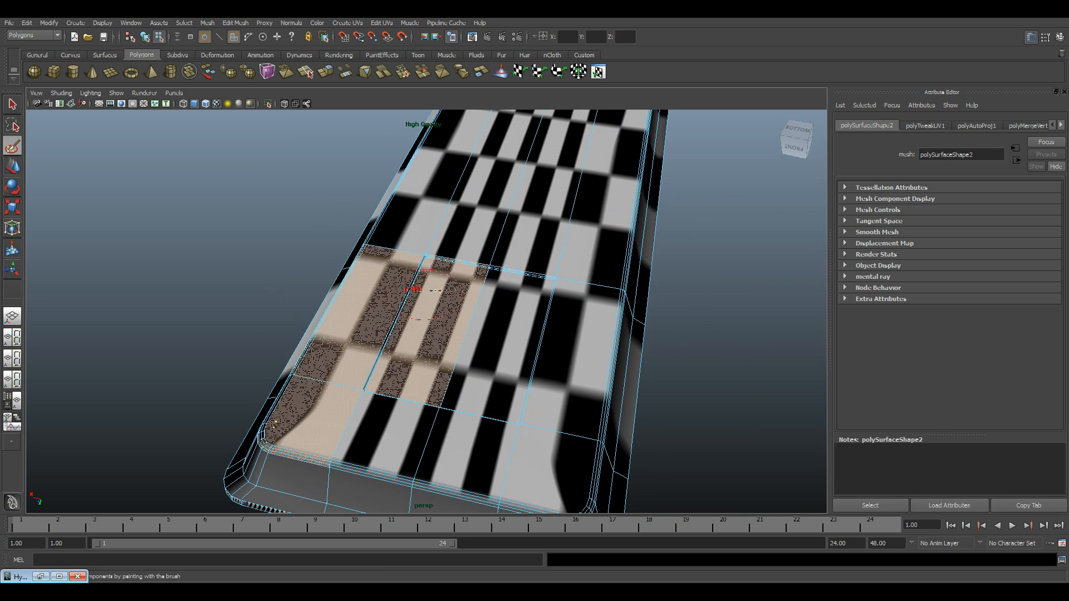
left_click_drag(452, 303, 445, 298, "alt")
right_click_drag(446, 299, 385, 329, "alt")
left_click_drag(386, 328, 420, 255, "alt")
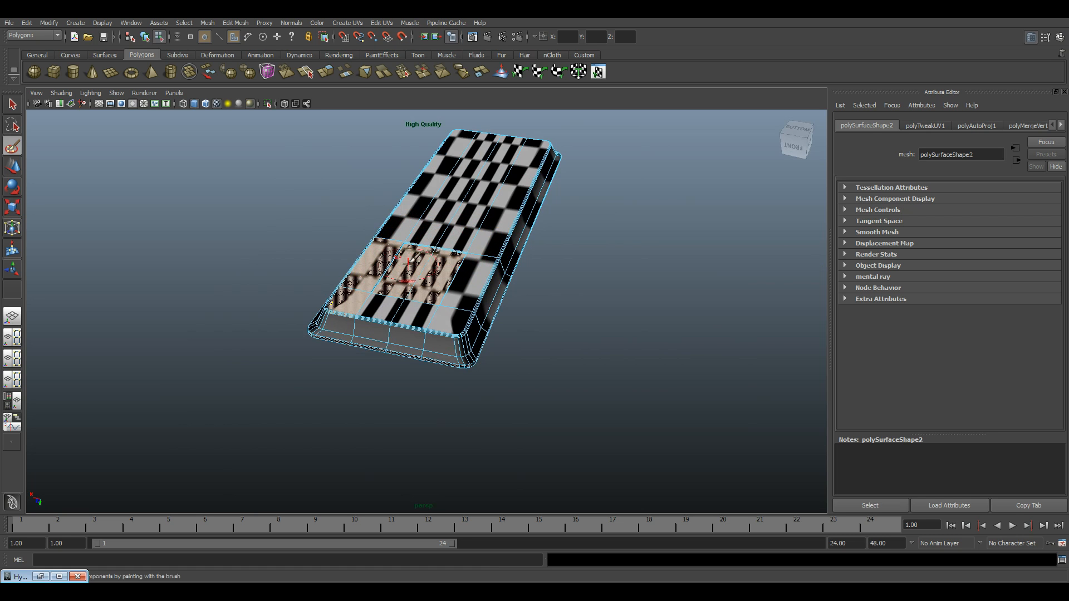
left_click_drag(500, 186, 455, 232, "alt")
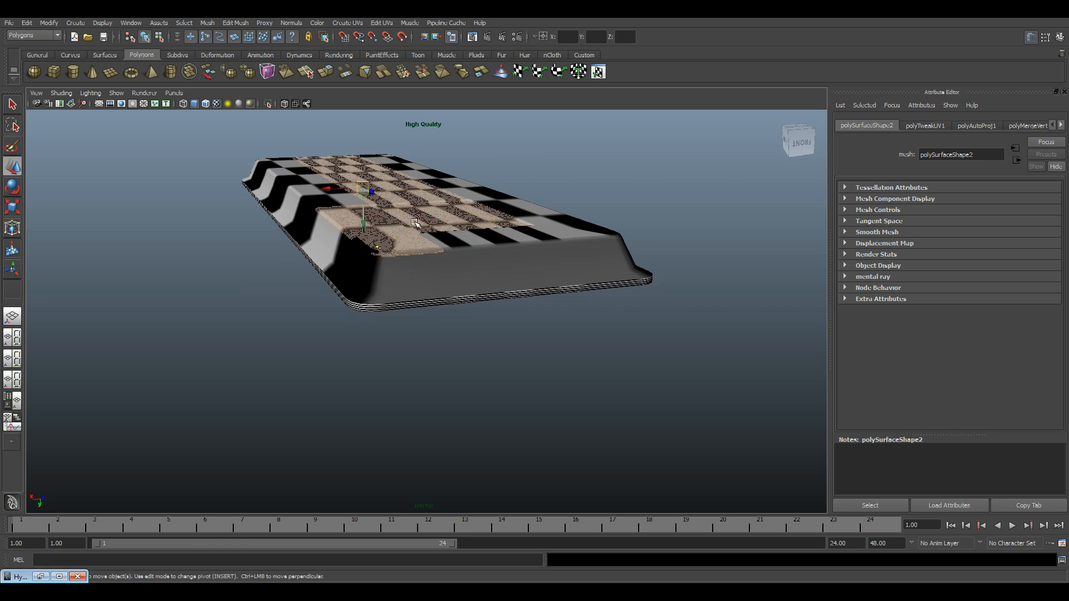
Restart the selection with the underside's flat corner face and add the bevel faces around its rounded corner
middle_click_drag(414, 223, 431, 289, "alt")
scroll(434, 300, "up", 5)
scroll(395, 328, "up", 3)
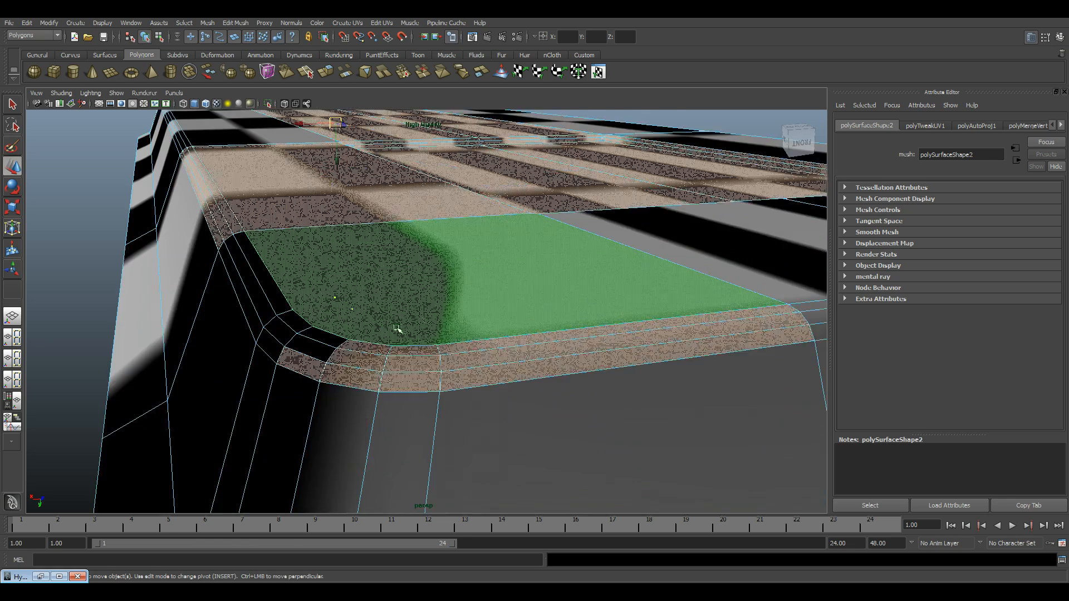
left_click_drag(397, 328, 477, 232, "alt")
left_click(537, 259)
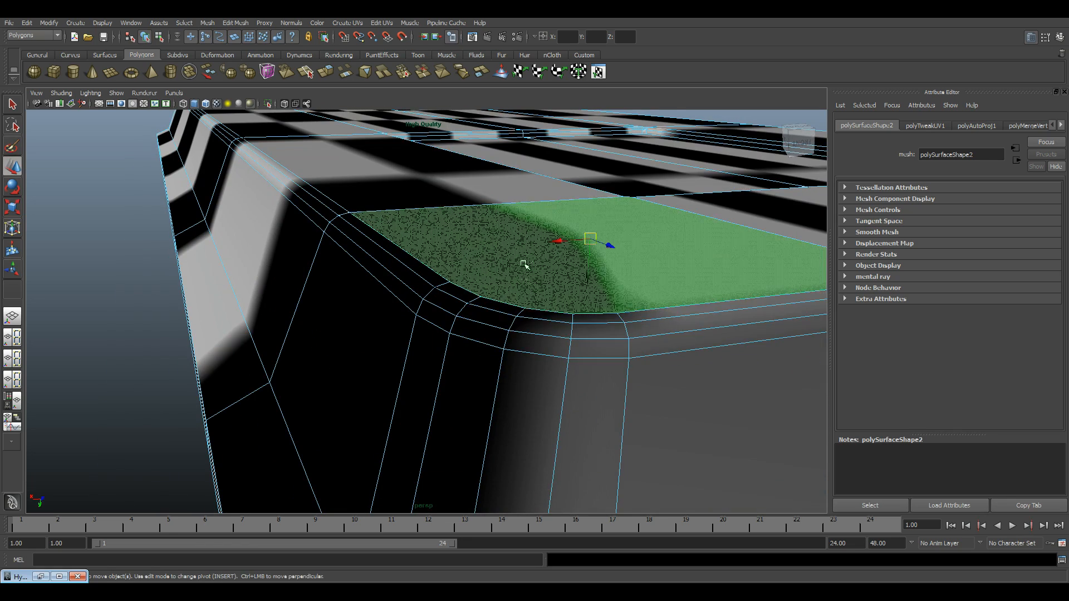
left_click(491, 321, "shift")
left_click(544, 345, "shift")
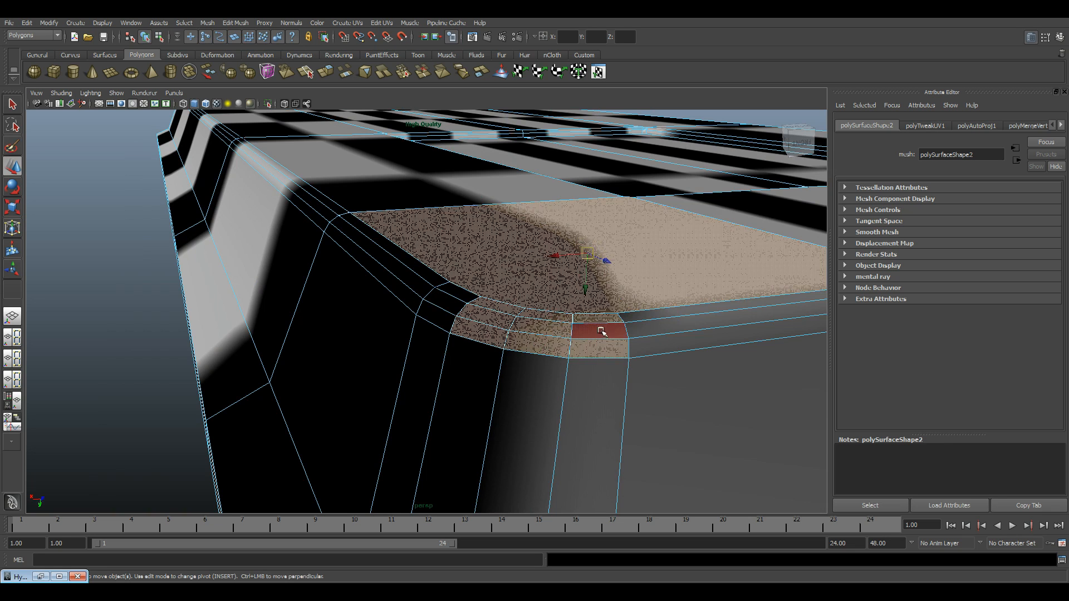
double_click(607, 333, "shift")
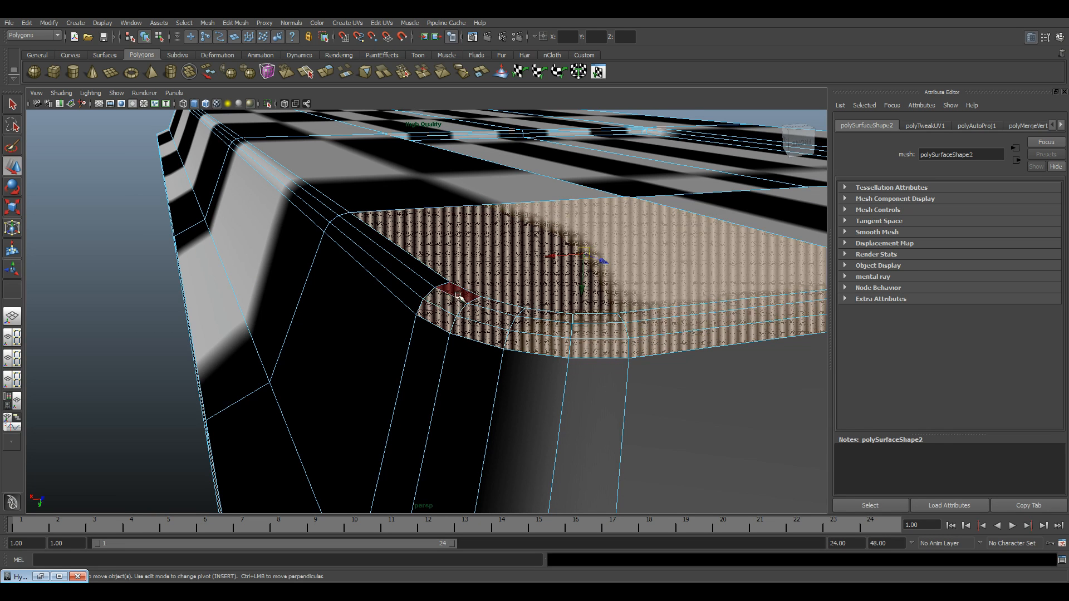
left_click(432, 278, "shift")
left_click(420, 283, "shift")
left_click(406, 291, "shift")
Add the flat faces and bevel strips along the underside's front short end, up to the opposite rounded corner
scroll(518, 311, "down", 5)
left_click_drag(517, 310, 368, 290, "alt")
left_click(368, 289, "shift")
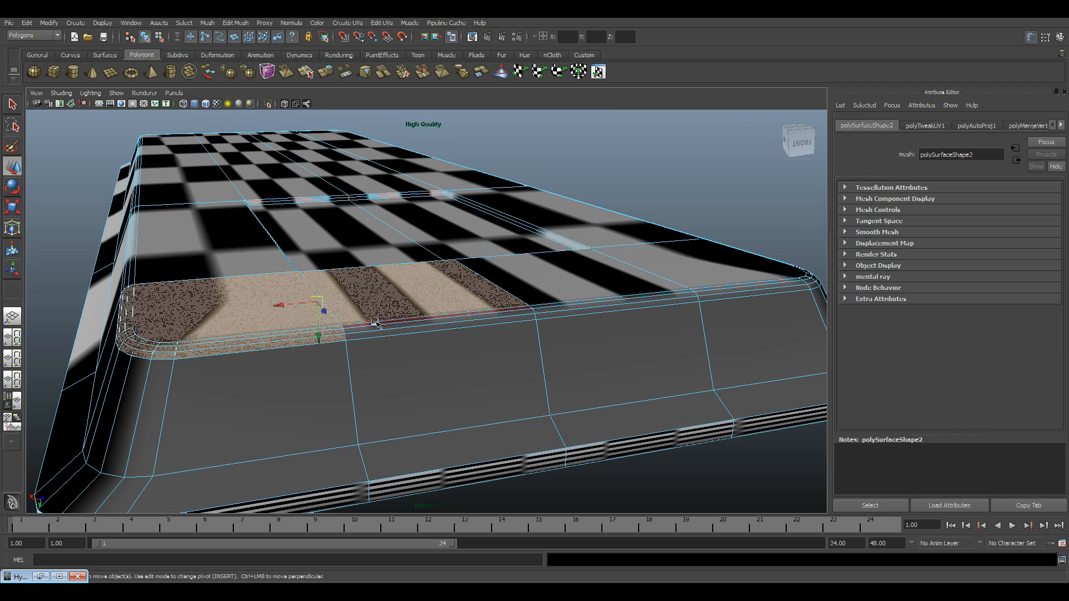
left_click(561, 312, "shift")
left_click(564, 293, "shift")
left_click_drag(624, 335, 389, 319, "alt")
middle_click_drag(390, 318, 396, 309, "alt")
left_click(365, 322, "shift")
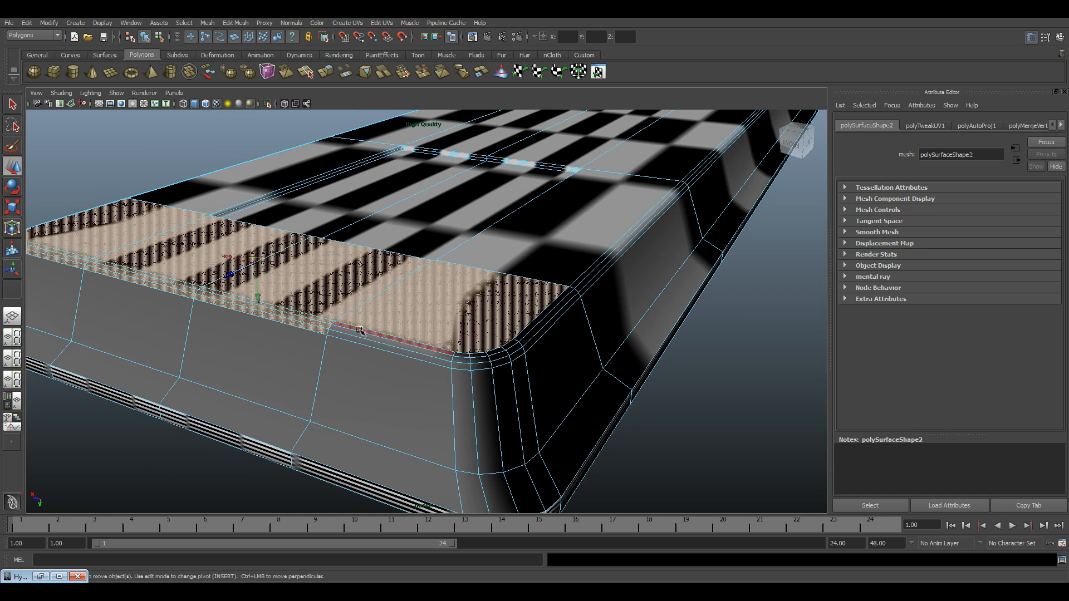
left_click(359, 334, "shift")
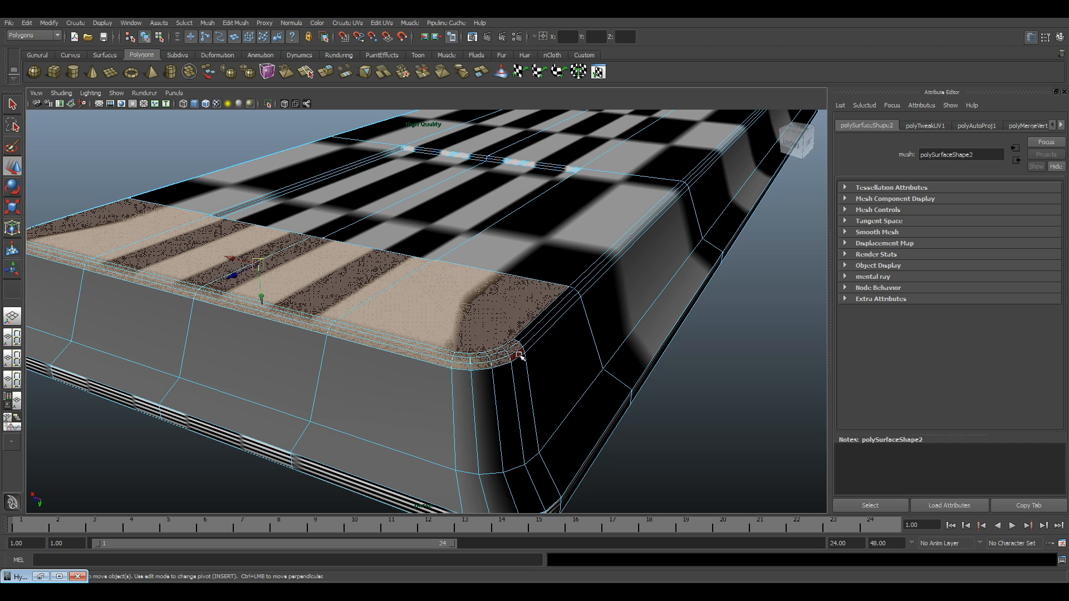
Extend the selection over the remaining flat underside faces and the narrow groove faces around the inset panel
left_click_drag(522, 336, 353, 358, "alt")
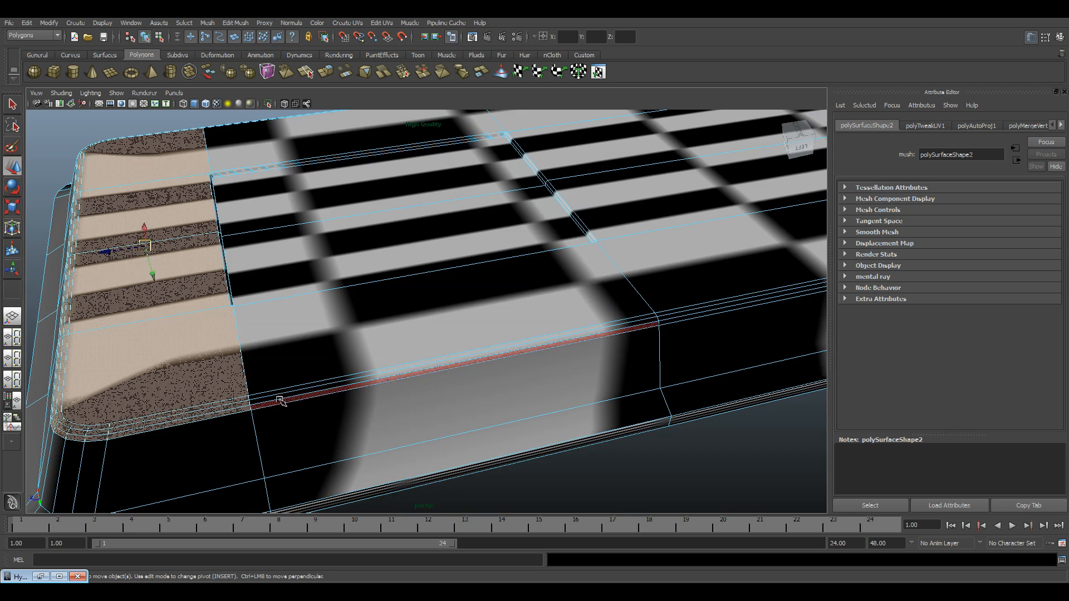
left_click_drag(310, 246, 444, 177, "alt")
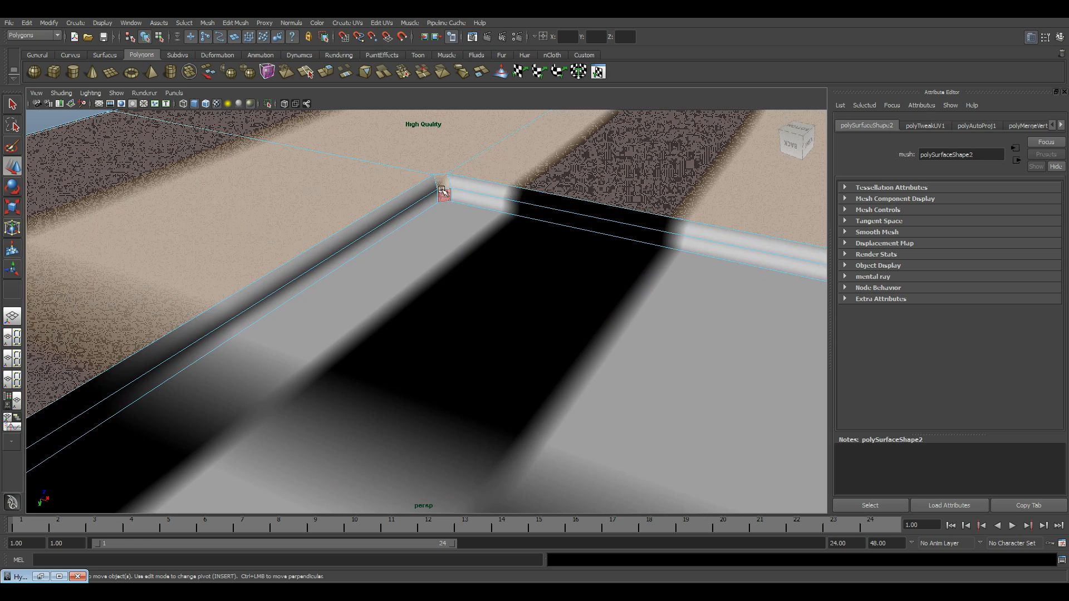
left_click_drag(497, 328, 343, 287, "alt")
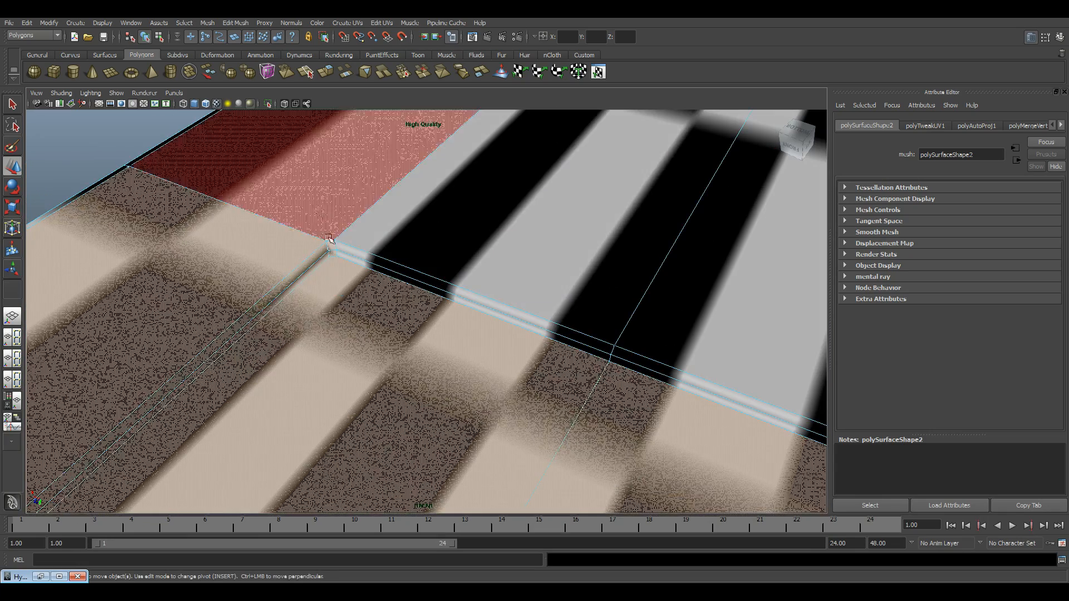
left_click(441, 295, "shift")
middle_click_drag(684, 394, 512, 338, "alt")
left_click(520, 292, "shift")
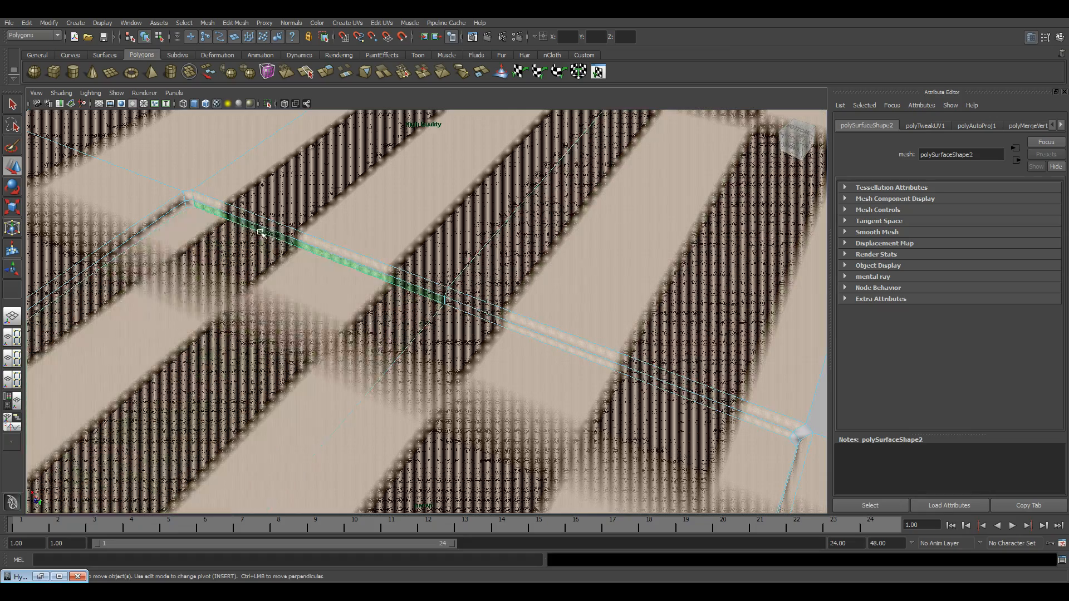
left_click_drag(617, 345, 457, 373, "alt")
left_click(406, 301, "shift")
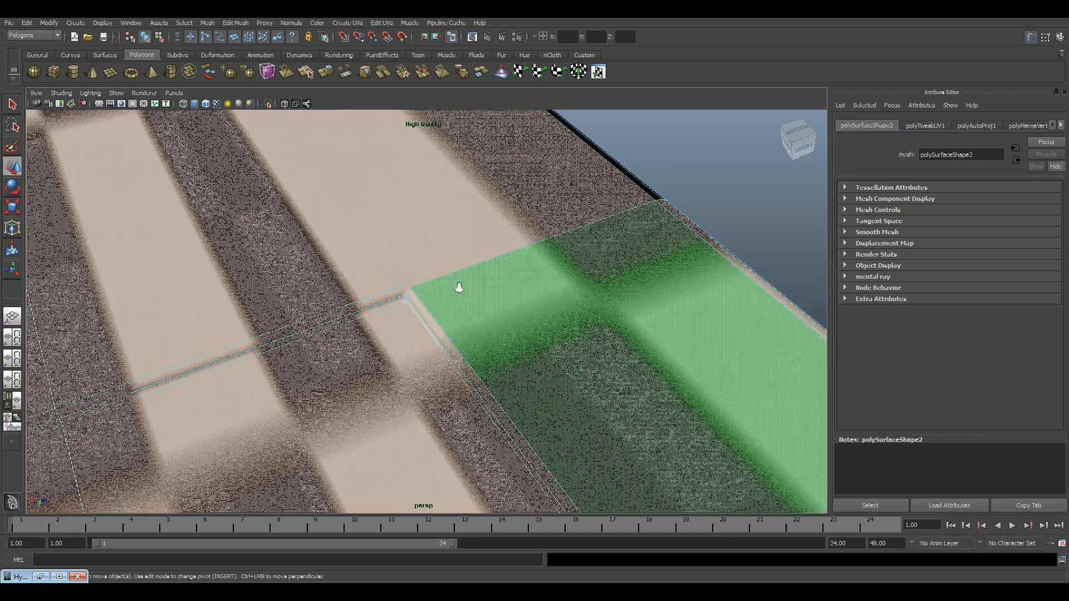
Examine the underside's back end, long edges and inset panel groove for faces missing from the selection
scroll(453, 312, "down", 10)
left_click_drag(447, 342, 424, 299, "alt")
left_click_drag(516, 354, 161, 295, "alt")
left_click_drag(545, 406, 436, 453, "alt")
scroll(436, 453, "up", 4)
middle_click_drag(437, 454, 568, 451, "alt")
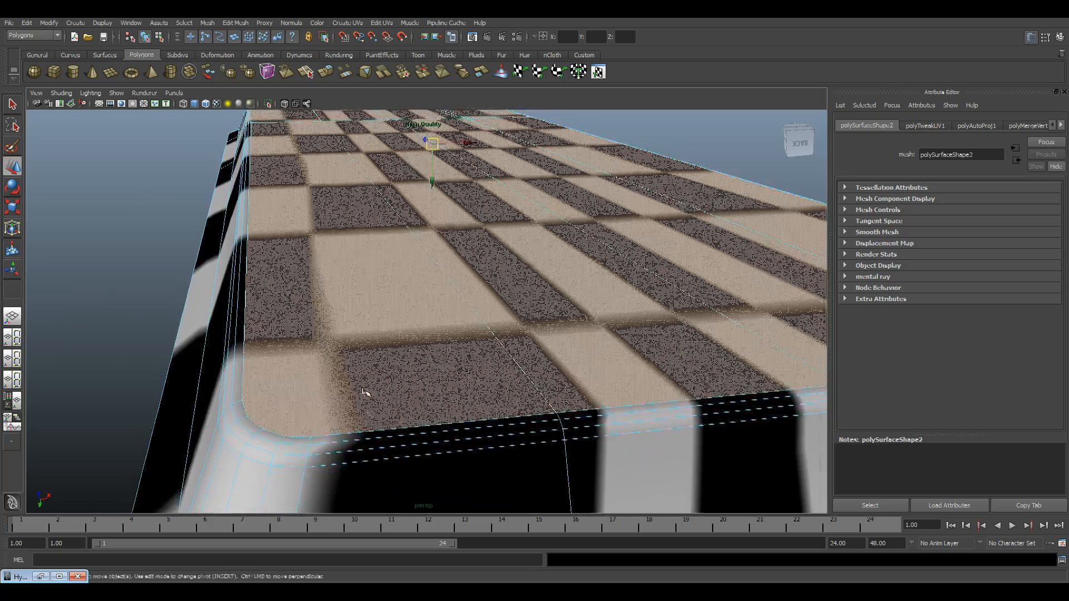
middle_click_drag(365, 393, 432, 475, "alt")
right_click_drag(432, 474, 332, 359, "alt")
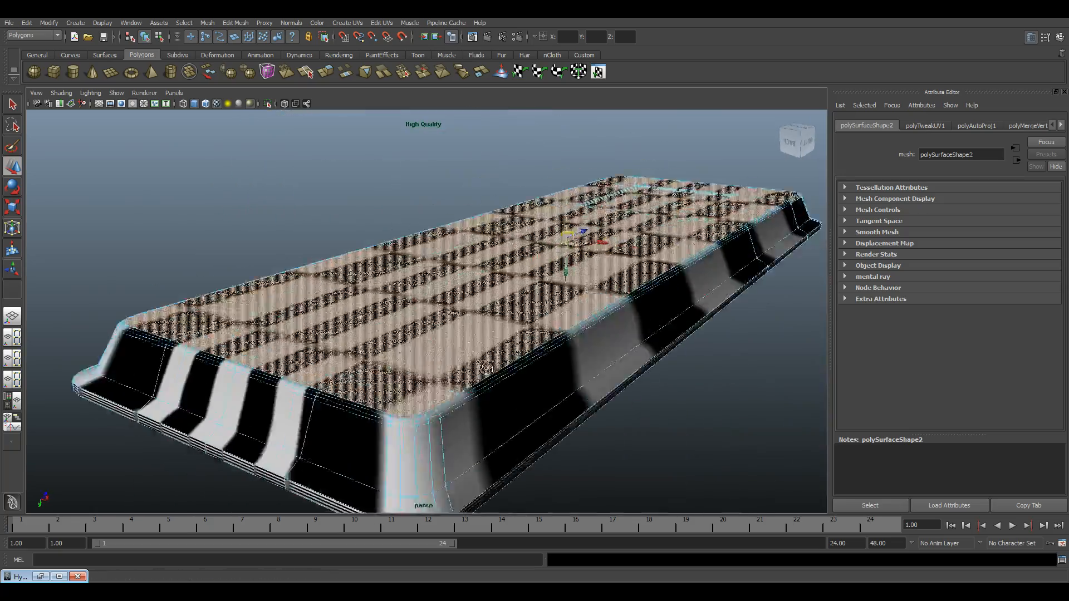
left_click_drag(564, 333, 370, 415, "alt")
right_click_drag(371, 415, 690, 523, "alt")
left_click_drag(668, 484, 804, 365, "alt")
middle_click_drag(804, 366, 515, 313, "alt")
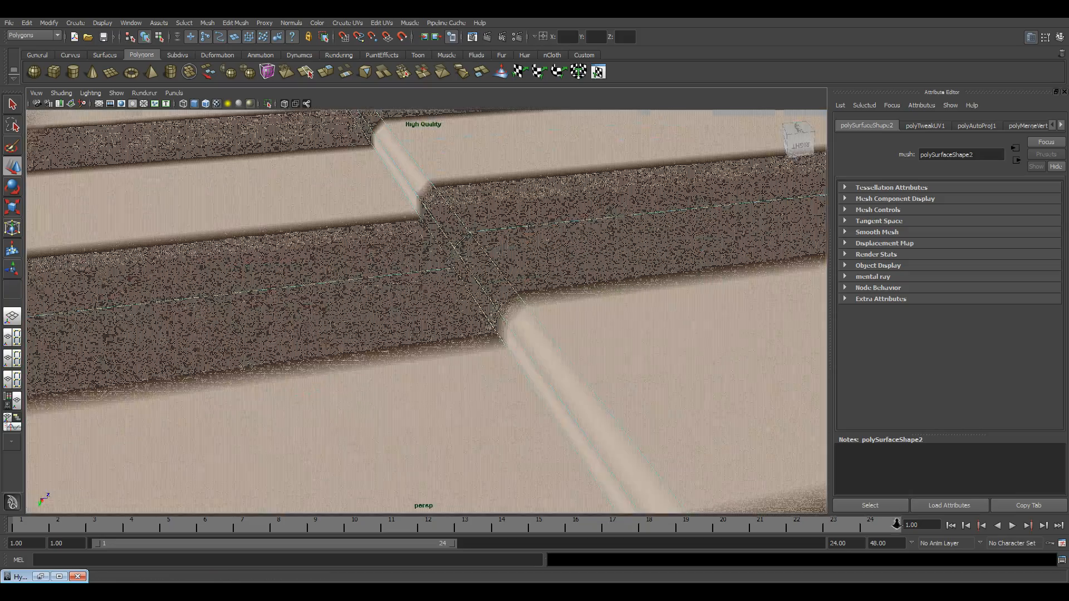
right_click_drag(491, 326, 50, 292, "alt")
right_click_drag(662, 383, 327, 344, "alt")
right_click_drag(485, 374, 749, 482, "alt")
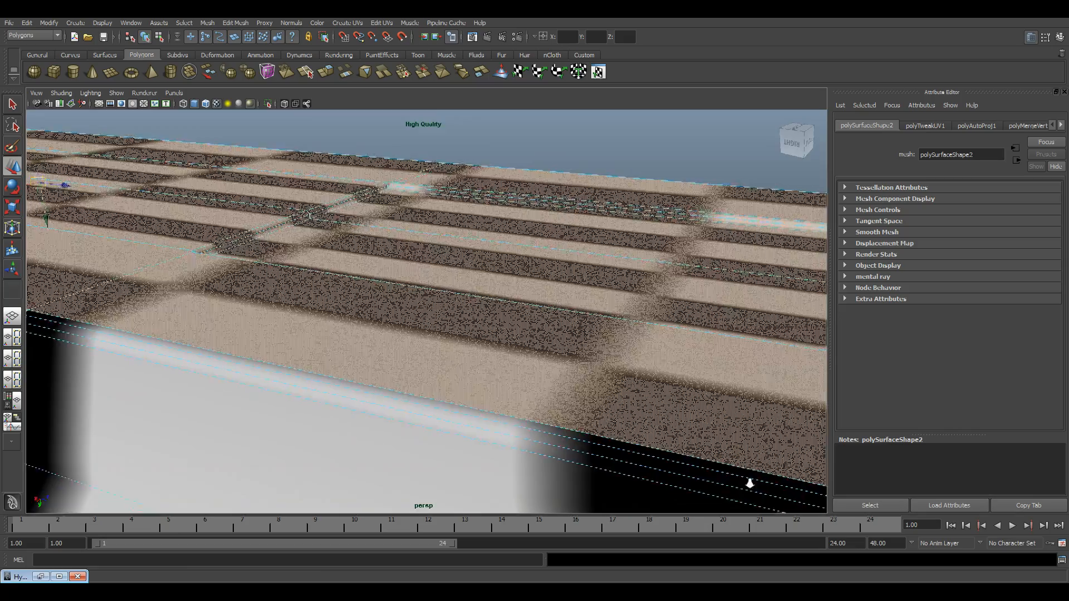
middle_click_drag(749, 482, 497, 380, "alt")
Add the bevel strips along the underside's long edge and around the adjoining rounded corner at the back end
left_click_drag(429, 317, 534, 399, "alt")
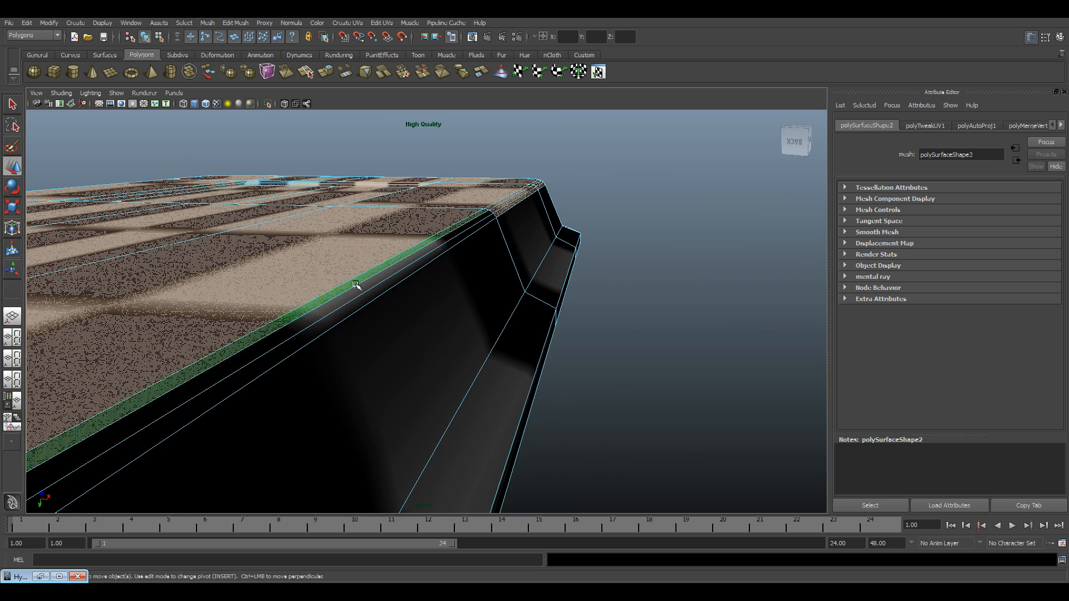
middle_click_drag(394, 330, 411, 384, "alt")
right_click_drag(410, 384, 635, 382, "alt")
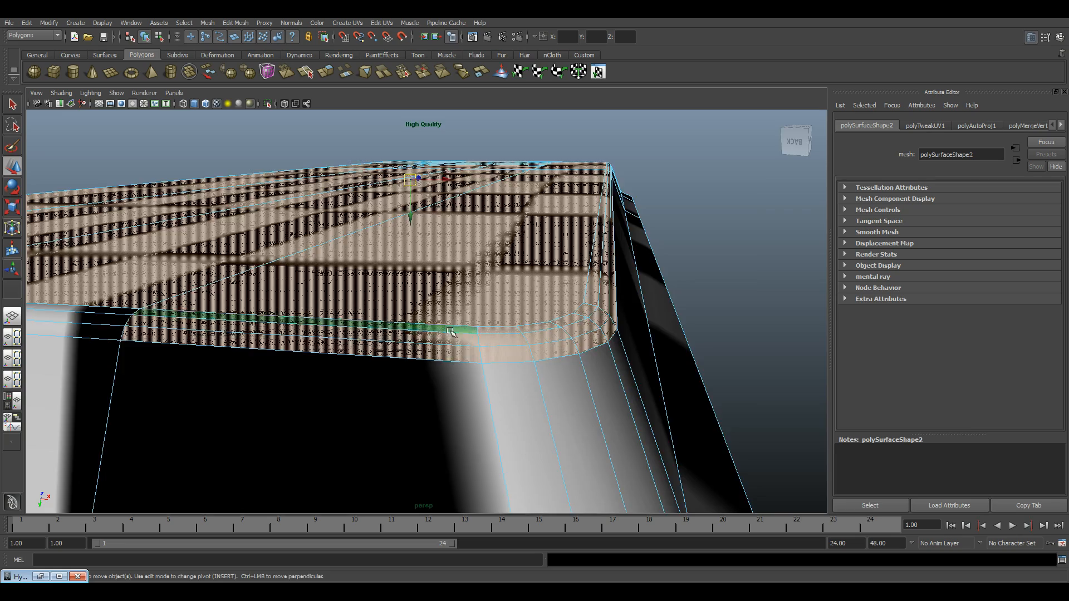
right_click_drag(450, 329, 328, 334, "alt")
left_click_drag(328, 334, 340, 373, "alt")
right_click_drag(340, 373, 563, 429, "alt")
middle_click_drag(563, 429, 465, 381, "alt")
right_click_drag(465, 382, 490, 384, "alt")
Add the bevel strips along the back short edge and around its other rounded corner to the selection
left_click(313, 438, "shift")
left_click_drag(312, 445, 345, 379, "alt")
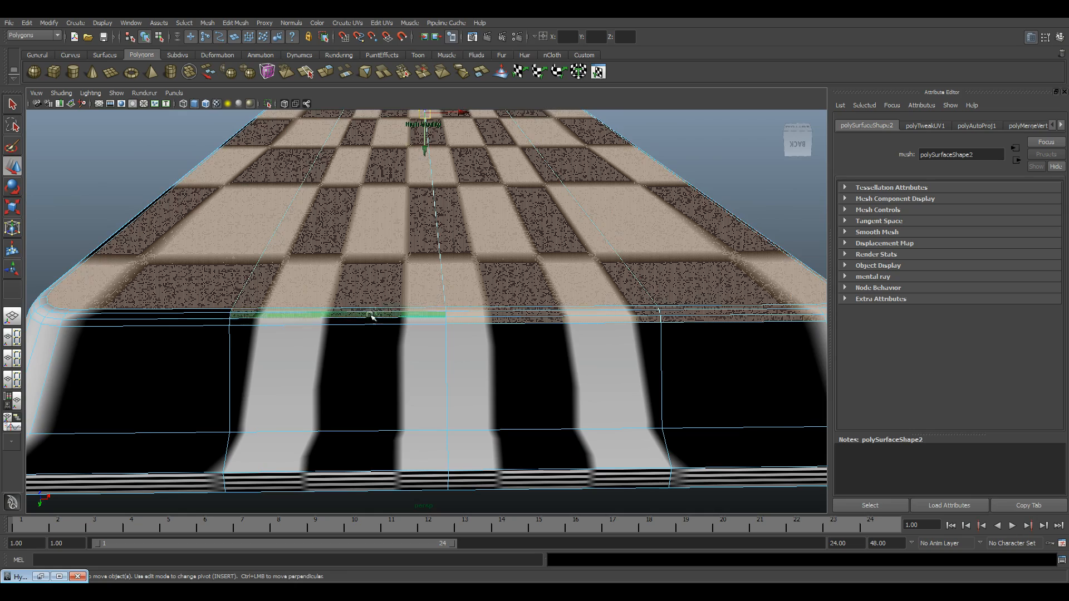
left_click_drag(370, 329, 511, 357, "alt")
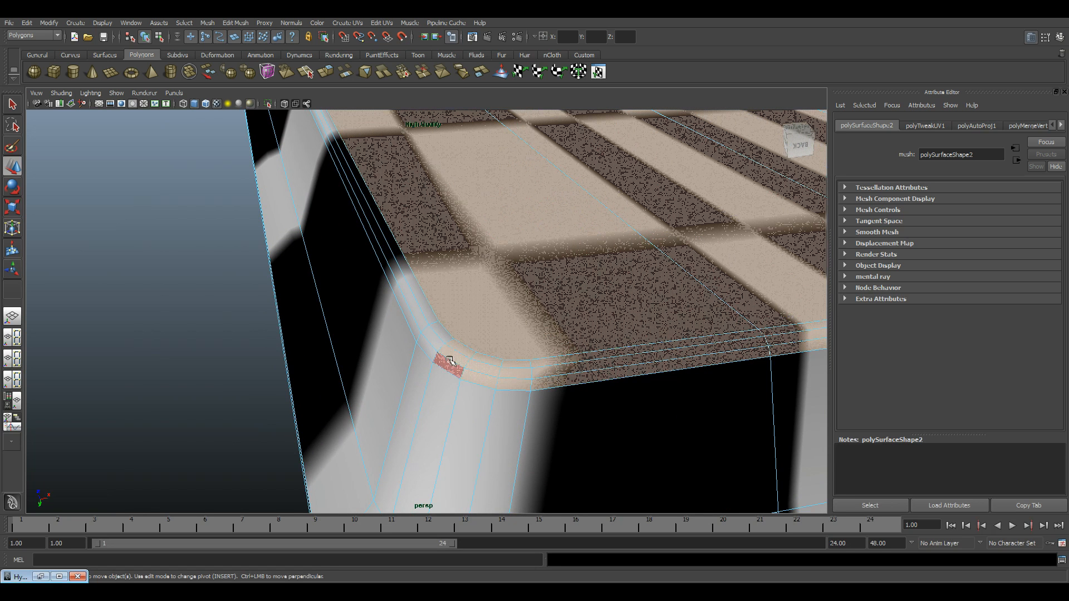
left_click(418, 315, "shift")
left_click(411, 319, "shift")
Examine the selected underside faces and their bevels from all sides of the model
right_click_drag(410, 320, 356, 312, "alt")
left_click_drag(356, 312, 565, 384, "alt")
right_click_drag(566, 385, 479, 417, "alt")
left_click_drag(479, 418, 582, 393, "alt")
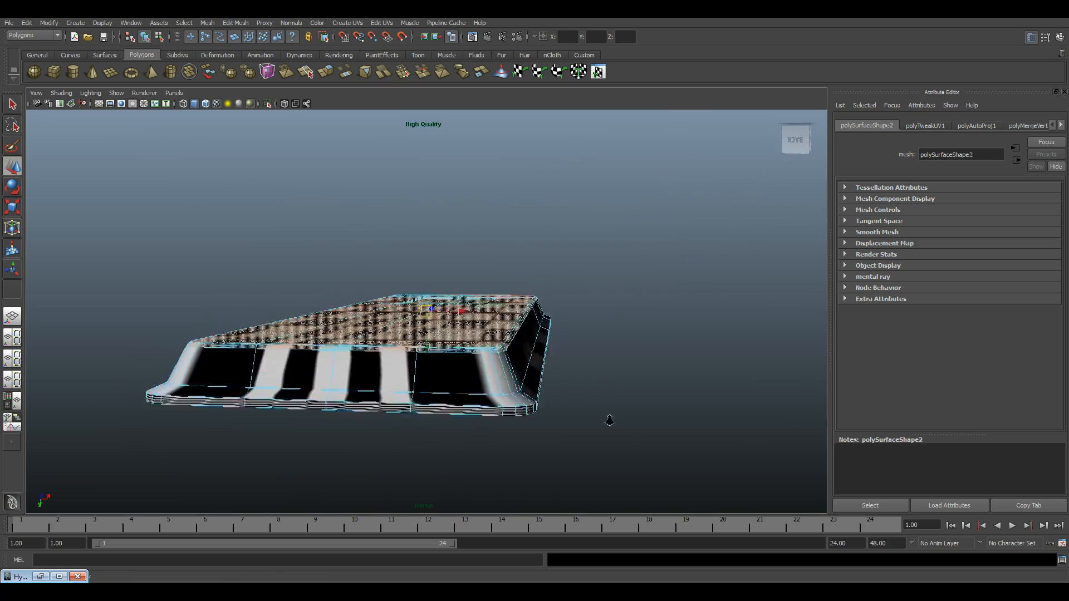
right_click_drag(581, 393, 697, 485, "alt")
left_click_drag(696, 485, 446, 374, "alt")
right_click_drag(446, 375, 662, 471, "alt")
left_click_drag(661, 471, 343, 282, "alt")
left_click_drag(482, 420, 578, 418, "alt")
right_click_drag(577, 418, 353, 370, "alt")
left_click_drag(448, 389, 465, 444, "alt")
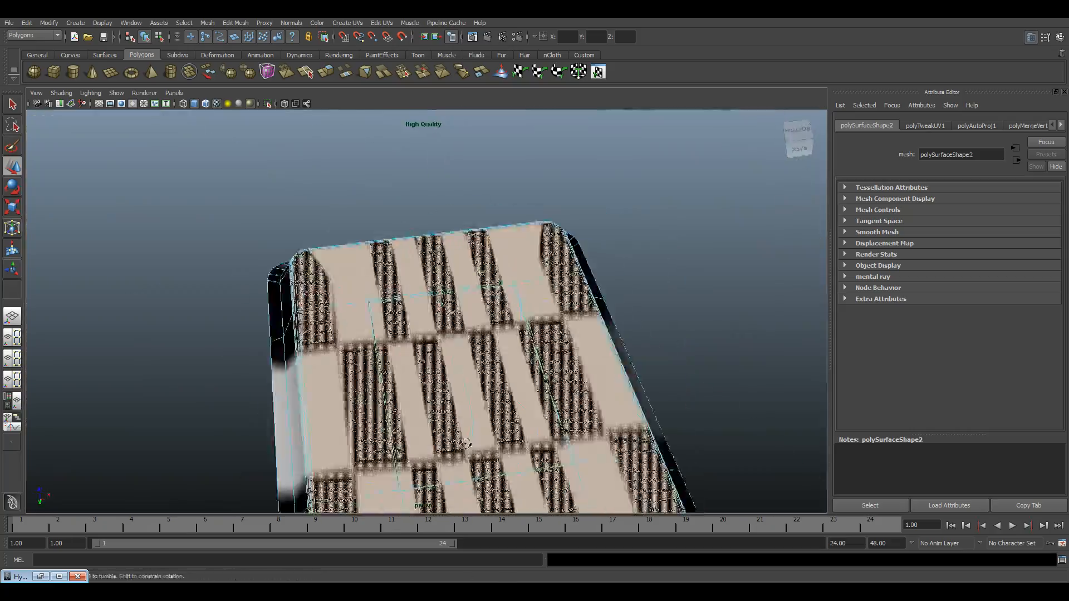
left_click_drag(476, 392, 414, 375, "alt")
scroll(300, 242, "up", 3)
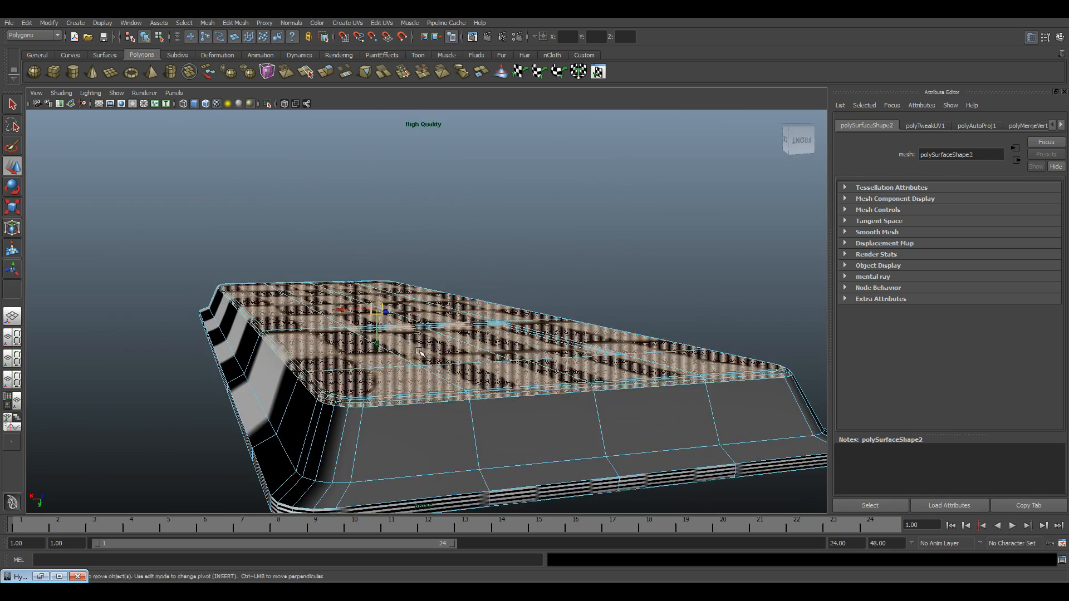
Show the UV Texture Editor beside the perspective view and apply Automatic Mapping to the selected underside faces
left_click(344, 24)
left_click(8, 254)
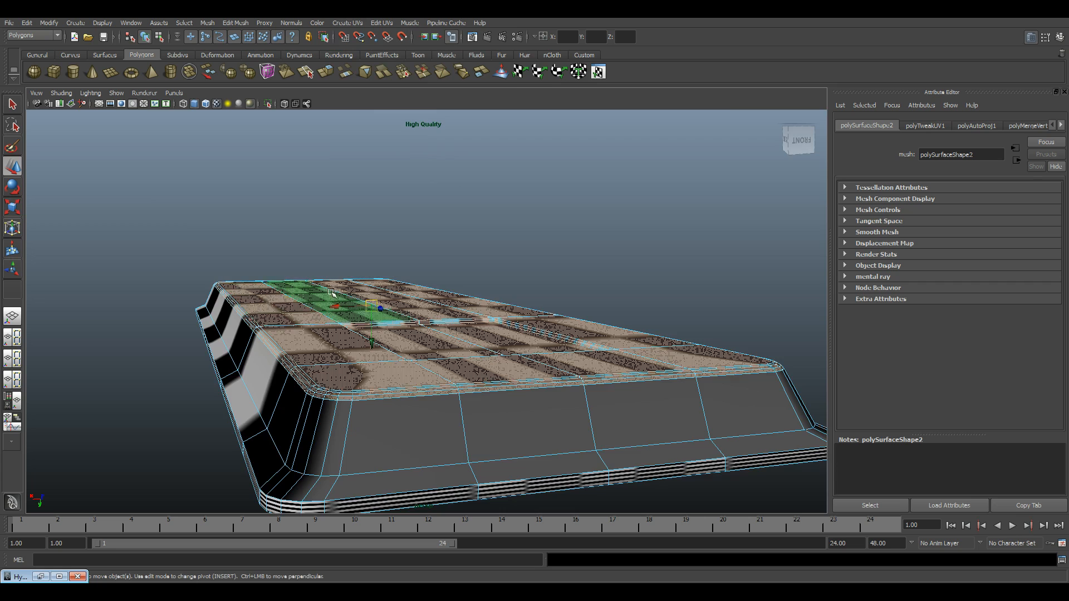
key("space")
left_click_drag(426, 272, 549, 278)
left_click_drag(334, 270, 341, 313, "alt")
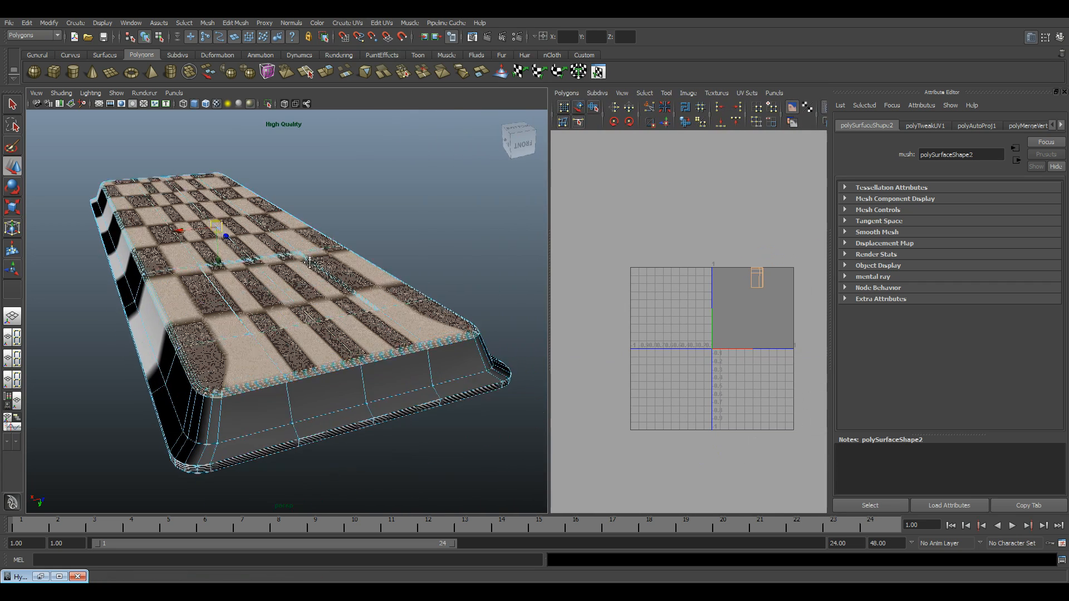
left_click(345, 23)
left_click(357, 71)
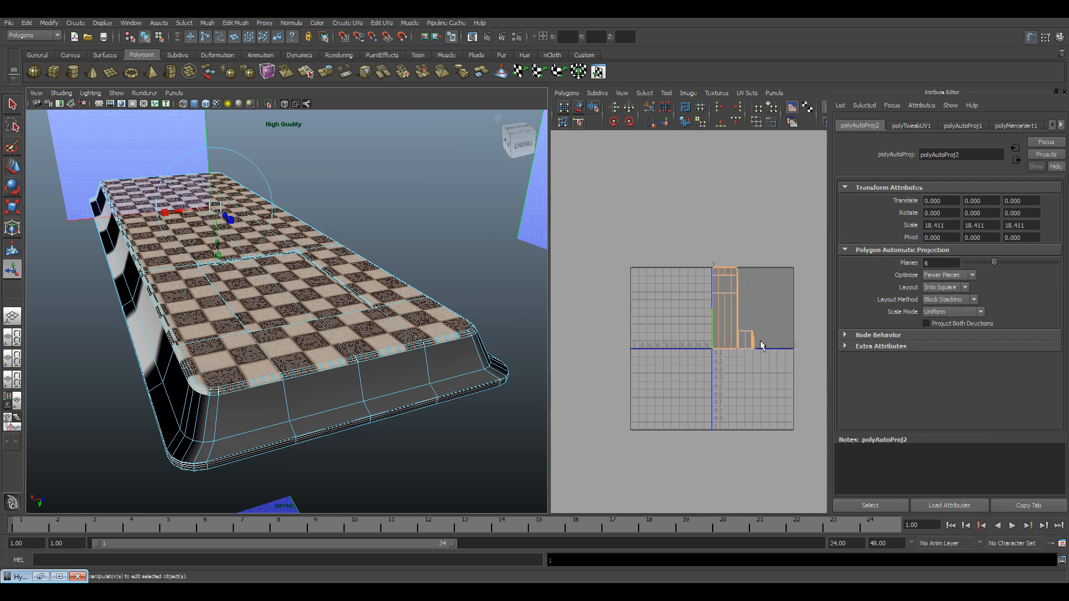
Try to move the newly mapped underside UV shells to the empty area beside the 0 to 1 UV space
key("ctrl+z")
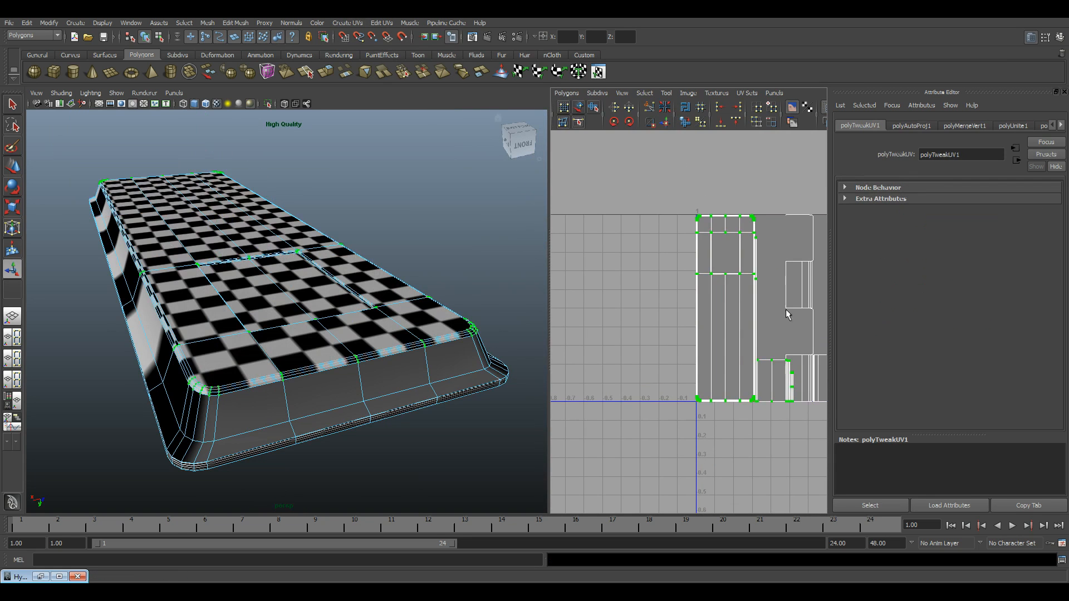
left_click_drag(796, 310, 636, 311)
right_click_drag(310, 340, 468, 416, "alt")
middle_click_drag(468, 415, 334, 387, "alt")
middle_click_drag(584, 310, 641, 313, "alt")
right_click_drag(640, 313, 716, 330, "alt")
middle_click_drag(658, 353, 747, 412, "alt")
middle_click_drag(594, 350, 653, 367, "alt")
right_click_drag(717, 383, 619, 333, "alt")
middle_click_drag(737, 378, 661, 336, "alt")
right_click_drag(710, 362, 664, 410, "alt")
mouse_move(585, 334)
right_mouse_down("alt")
mouse_move(632, 329)
mouse_move(592, 320)
right_mouse_up("alt")
right_click_drag(472, 283, 404, 289, "alt")
key("ctrl+z")
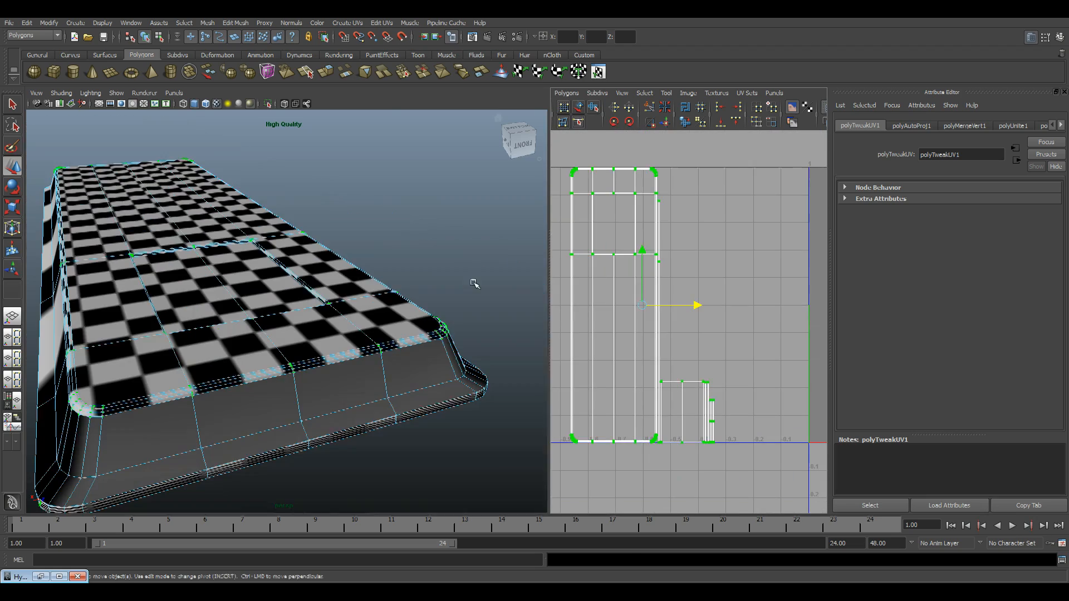
key("ctrl+z")
Start removing the narrow side-wall strips around the rectangular recess from the underside face selection
left_click_drag(260, 288, 312, 334, "alt")
right_click_drag(312, 334, 554, 407, "alt")
left_click_drag(554, 407, 335, 230, "alt")
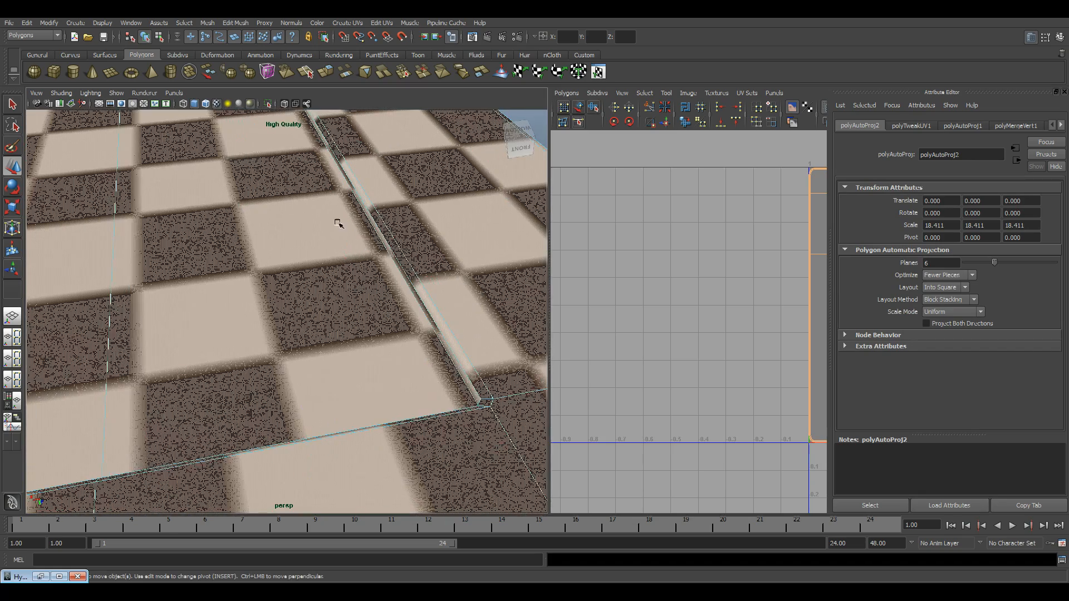
mouse_move(413, 315)
left_mouse_down("alt")
mouse_move(442, 382)
mouse_move(442, 336)
mouse_move(362, 274)
mouse_move(370, 327)
mouse_move(372, 223)
left_mouse_up("alt")
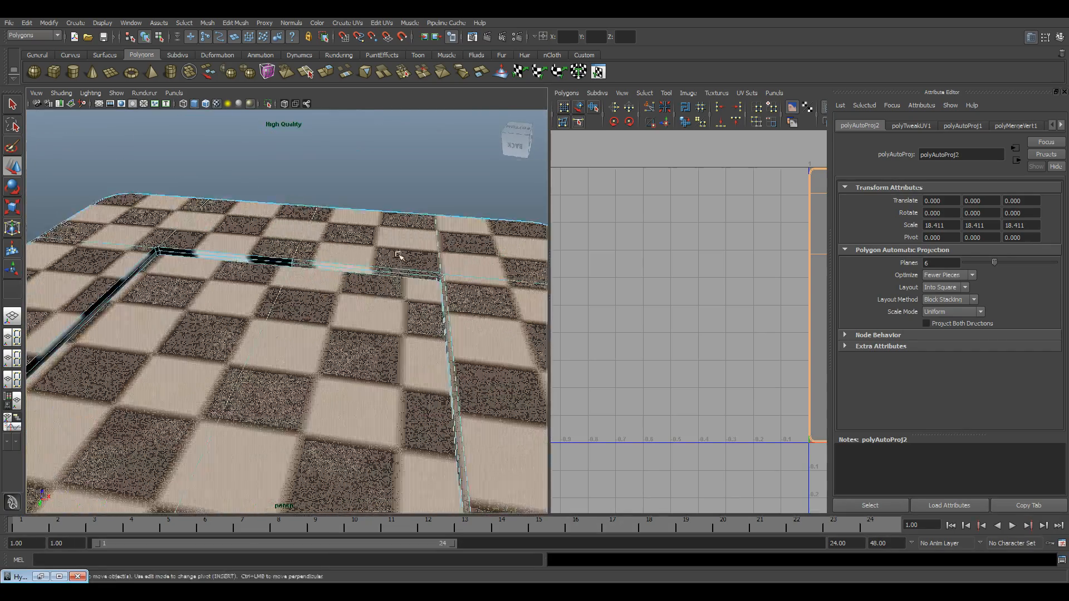
key("space")
middle_click_drag(657, 328, 577, 319, "alt")
left_click_drag(577, 320, 568, 239, "alt")
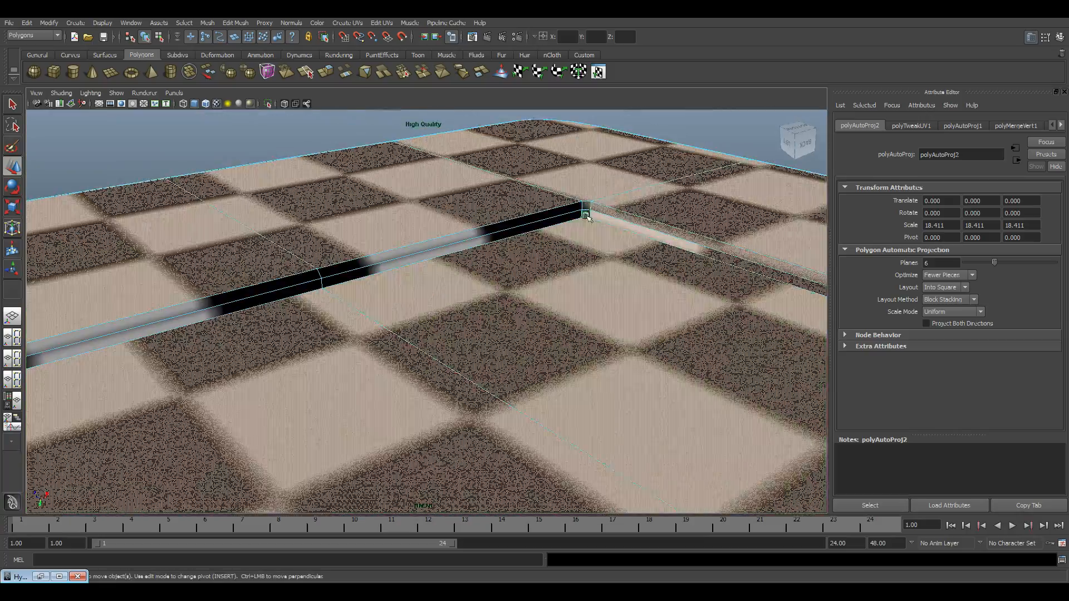
Deselect the remaining wall strips and small corner faces of the underside recess
left_click_drag(668, 247, 608, 341, "alt")
right_click_drag(608, 341, 740, 148, "alt")
middle_click_drag(741, 148, 598, 159, "alt")
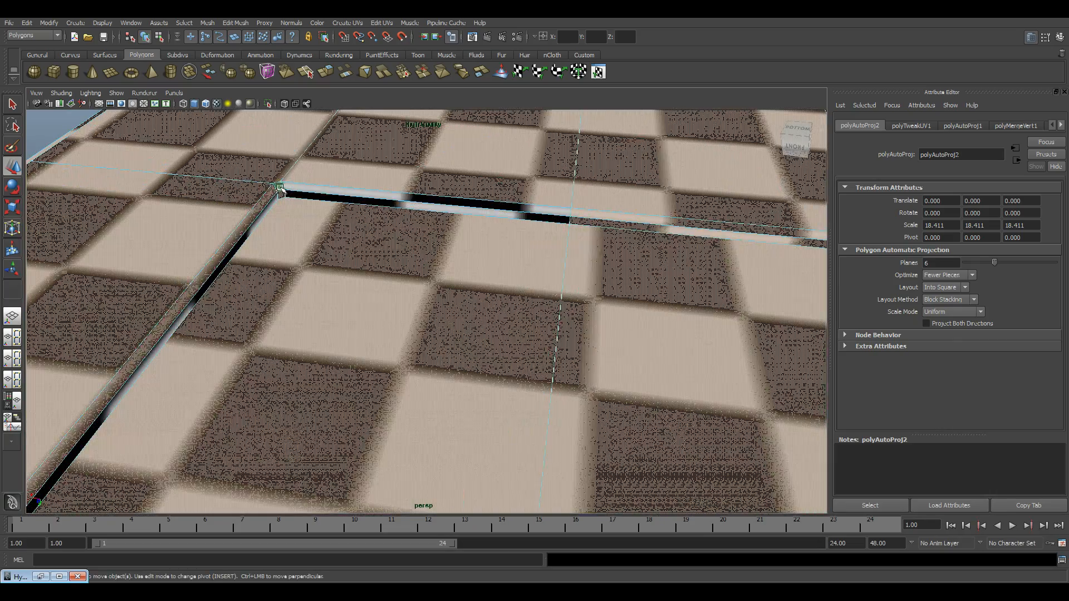
left_click_drag(281, 192, 458, 262, "alt")
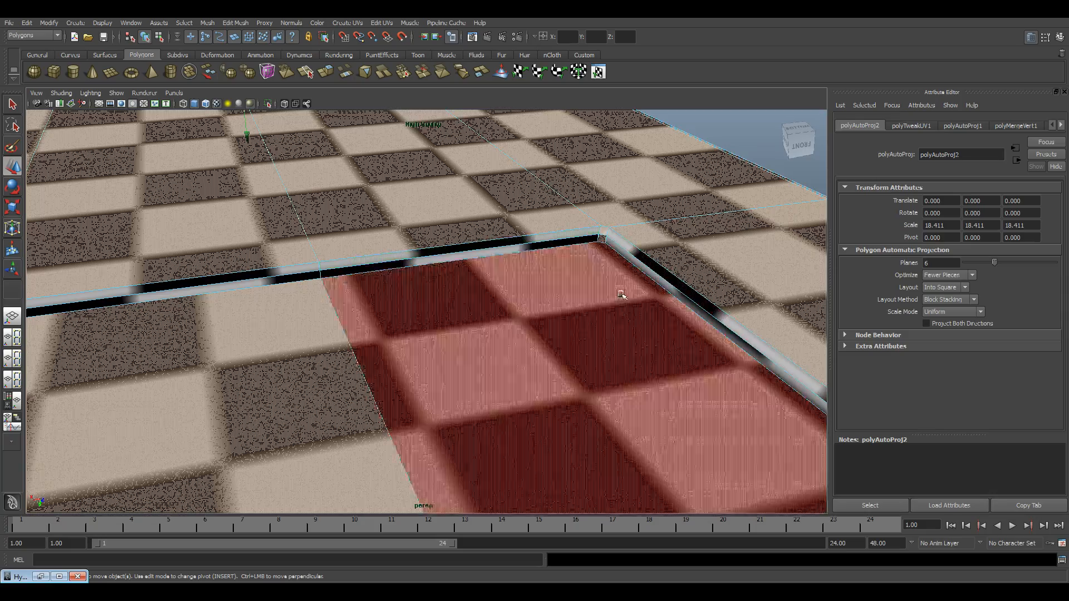
Deselect both halves of the recess floor, keeping only the surrounding underside faces selected
right_click_drag(601, 239, 443, 377, "alt")
middle_click_drag(444, 377, 456, 329, "alt")
left_click(346, 329, "ctrl")
left_click_drag(346, 329, 574, 399, "alt")
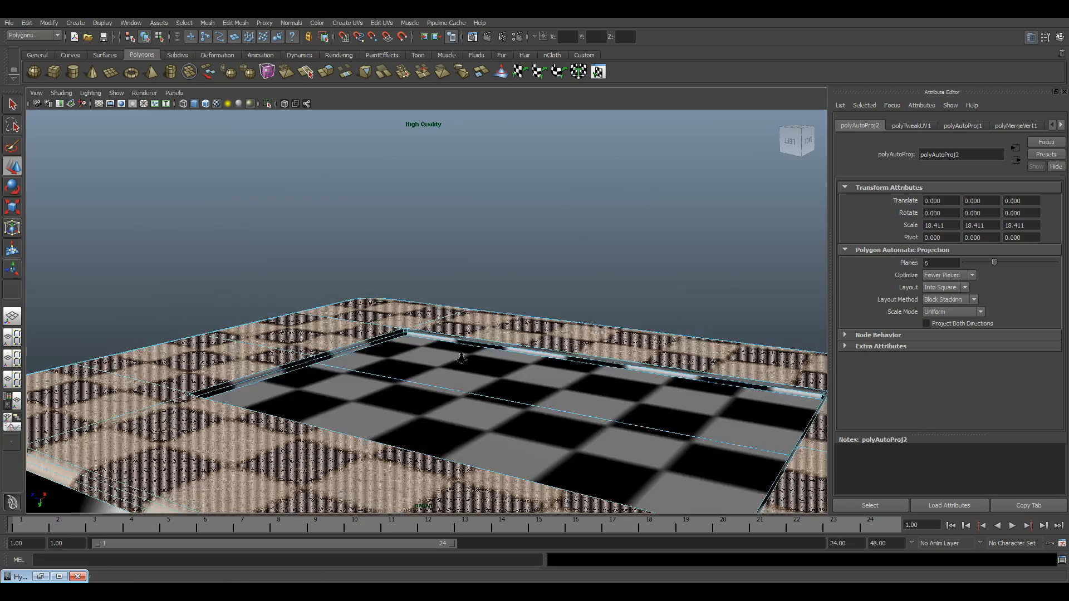
left_click_drag(362, 482, 388, 367, "alt")
left_click_drag(539, 402, 518, 409, "alt")
left_click_drag(595, 380, 572, 424, "alt")
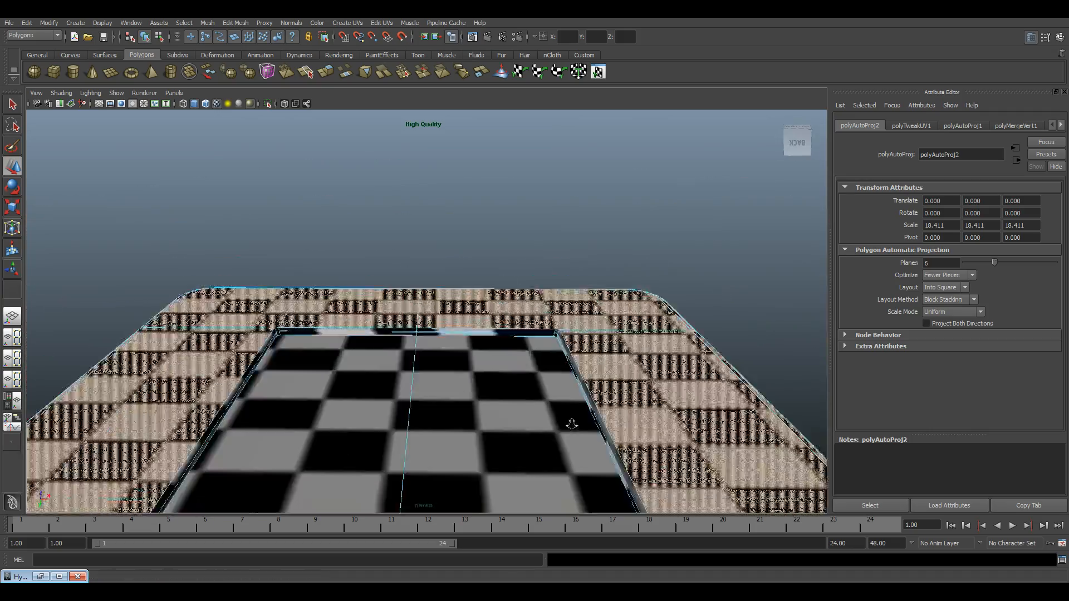
Show the UV Texture Editor beside the perspective view again and apply Automatic Mapping to the selected underside faces
right_click_drag(572, 425, 623, 431, "alt")
left_click_drag(623, 431, 683, 285, "alt")
middle_click_drag(683, 285, 392, 378, "alt")
left_click_drag(392, 377, 446, 375, "alt")
right_click_drag(446, 375, 291, 360, "alt")
left_click_drag(291, 360, 420, 459, "alt")
right_click_drag(420, 459, 367, 440, "alt")
key("space")
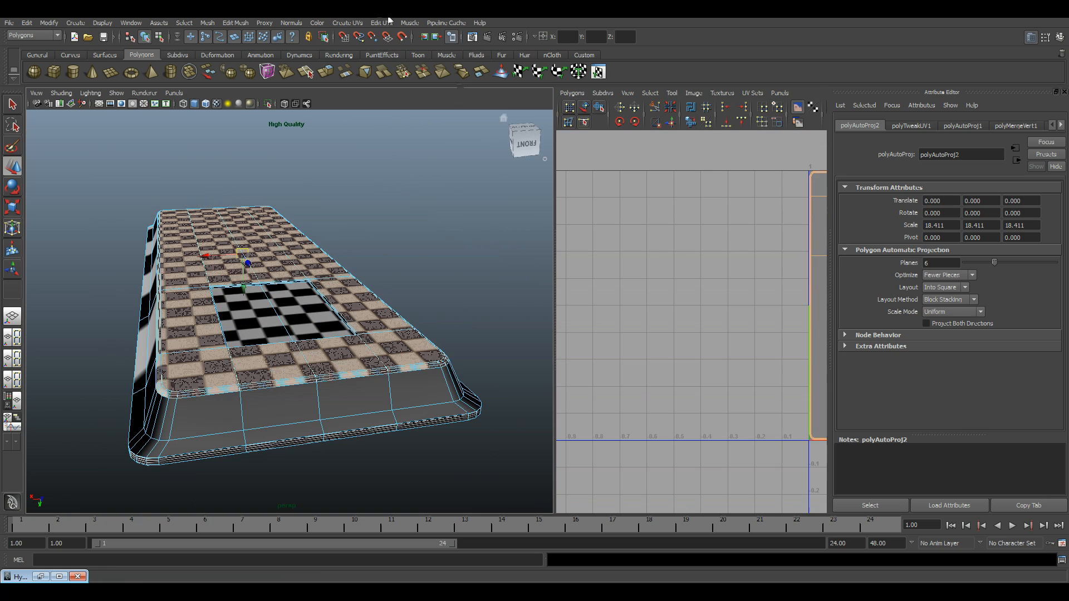
left_click(338, 24)
left_click(364, 69)
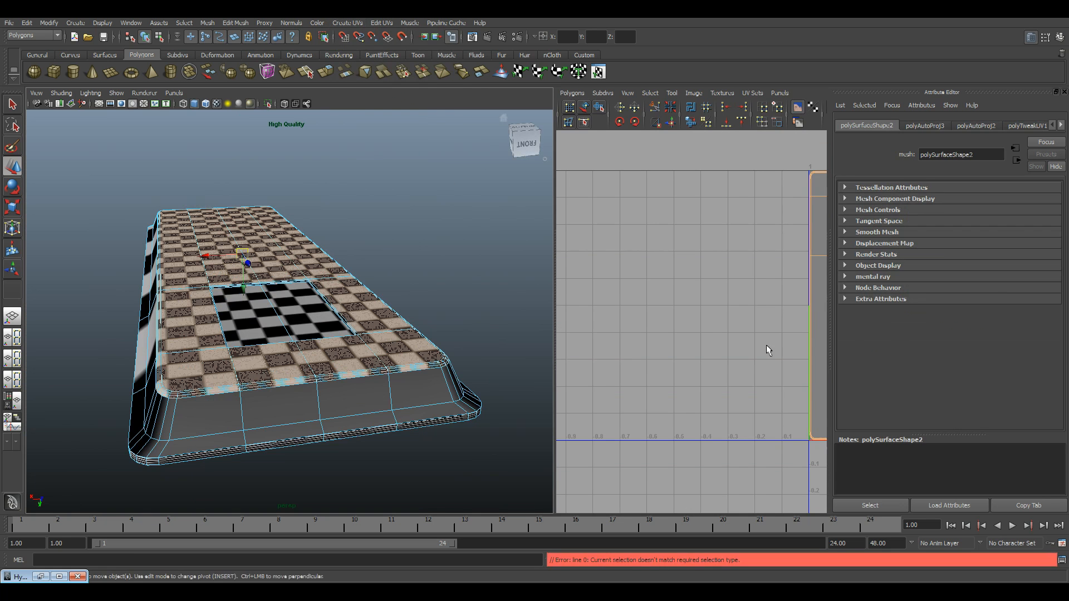
scroll(716, 305, "up", 5)
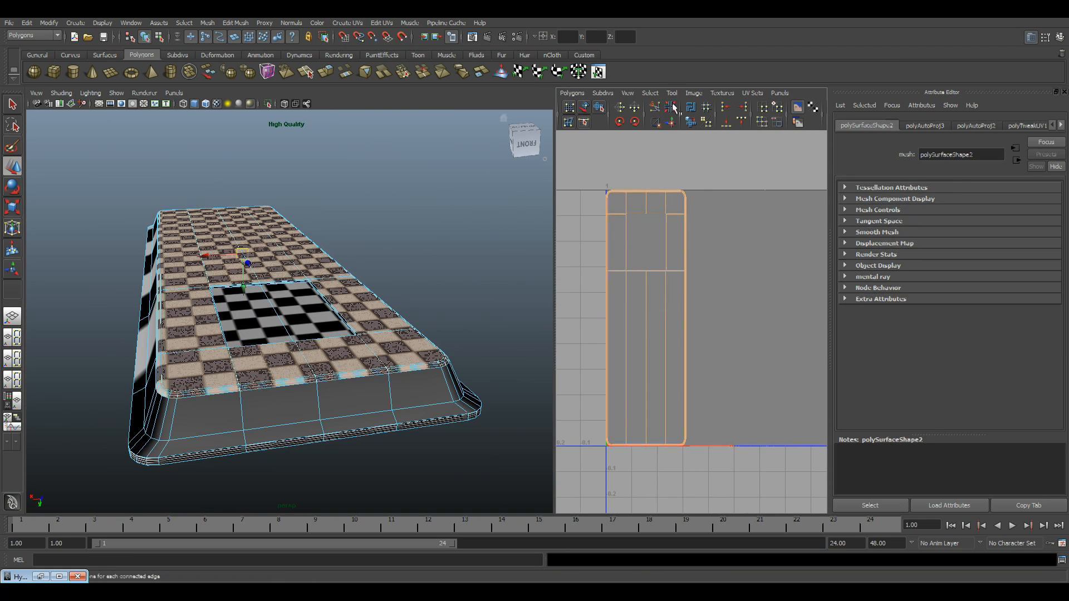
Split off the newly mapped underside UVs and move their shell into the empty tile beside the 0 to 1 space
left_click(671, 106)
left_click_drag(741, 290, 613, 305)
middle_click_drag(613, 305, 731, 362, "alt")
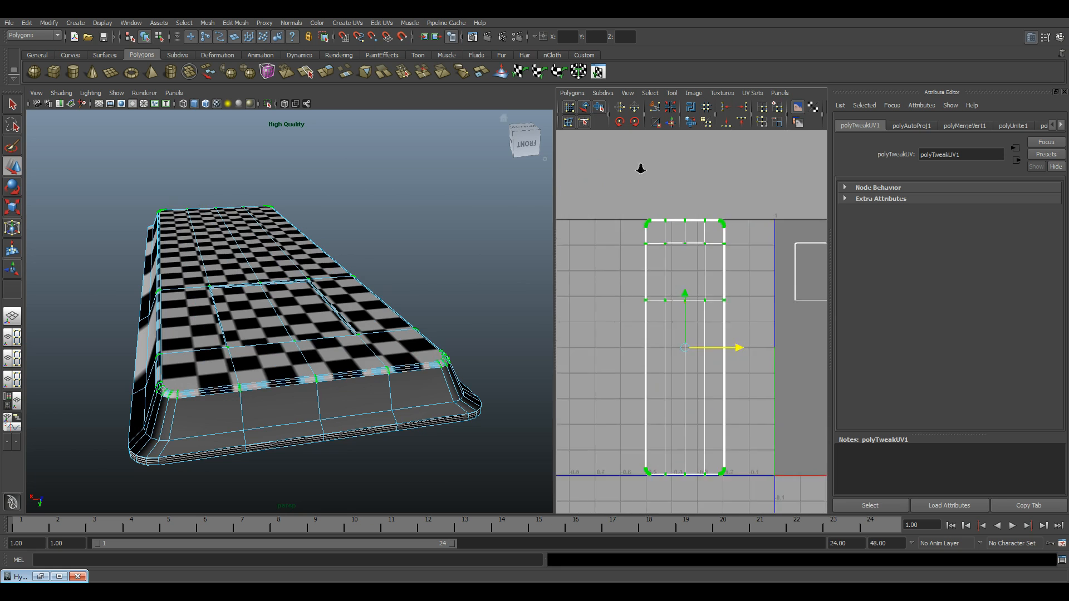
Examine the whole UV layout and its small overlapping shells up close, along with the checker pattern around the recess
right_click_drag(640, 169, 665, 437, "alt")
key("space")
right_click_drag(587, 362, 370, 270, "alt")
middle_click_drag(349, 274, 396, 322, "alt")
right_click_drag(395, 323, 516, 279, "alt")
middle_click_drag(516, 279, 681, 430, "alt")
right_click_drag(681, 430, 974, 515, "alt")
middle_click_drag(636, 409, 334, 366, "alt")
middle_click_drag(850, 356, 453, 211, "alt")
middle_click_drag(523, 350, 520, 178, "alt")
right_click_drag(520, 178, 189, 295, "alt")
right_click_drag(501, 403, 279, 340, "alt")
middle_click_drag(427, 440, 430, 247, "alt")
right_click_drag(430, 246, 203, 312, "alt")
middle_click_drag(204, 313, 204, 163, "alt")
right_click_drag(204, 163, 222, 363, "alt")
middle_click_drag(222, 362, 343, 403, "alt")
right_click_drag(343, 402, 673, 412, "alt")
middle_click_drag(673, 407, 492, 535, "alt")
middle_click_drag(383, 139, 384, 490, "alt")
mouse_move(397, 153)
middle_mouse_down("alt")
mouse_move(399, 462)
mouse_move(395, 156)
middle_mouse_up("alt")
right_click_drag(390, 267, 172, 298, "alt")
right_click_drag(345, 328, 213, 317, "alt")
middle_click_drag(513, 310, 483, 322, "alt")
right_click_drag(483, 322, 257, 321, "alt")
key("space")
left_click_drag(223, 340, 279, 328, "alt")
right_click_drag(167, 328, 234, 328, "alt")
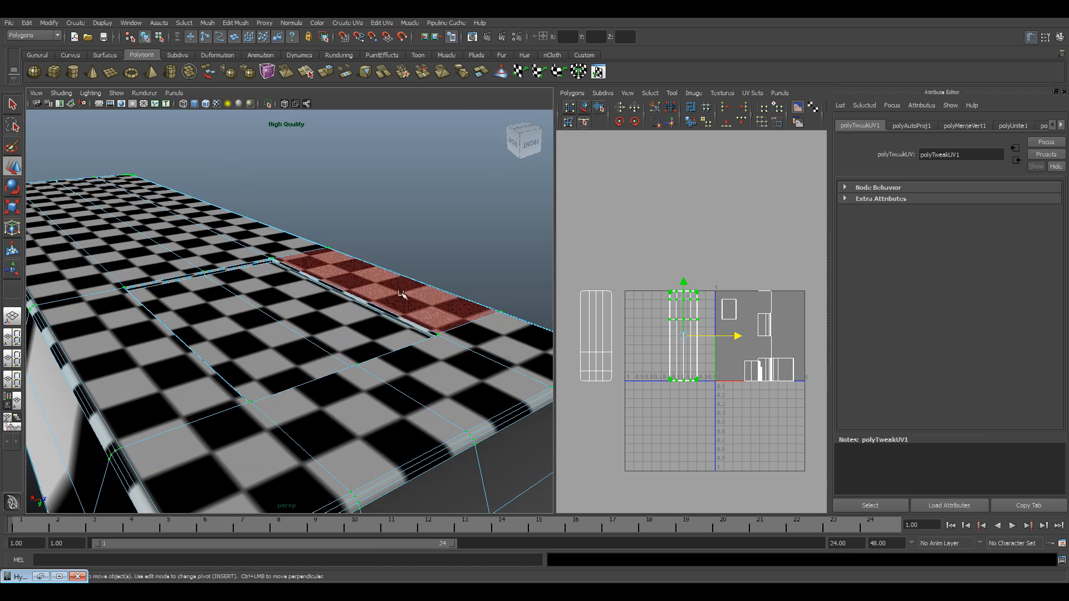
Move the underside UV shell further out, close to the tall shell that already lies outside the grid
right_click_drag(785, 339, 736, 394, "alt")
middle_click_drag(736, 394, 764, 402, "alt")
left_click_drag(763, 346, 704, 353)
right_click_drag(704, 354, 609, 419, "alt")
middle_click_drag(610, 419, 737, 332, "alt")
right_click_drag(736, 332, 695, 380, "alt")
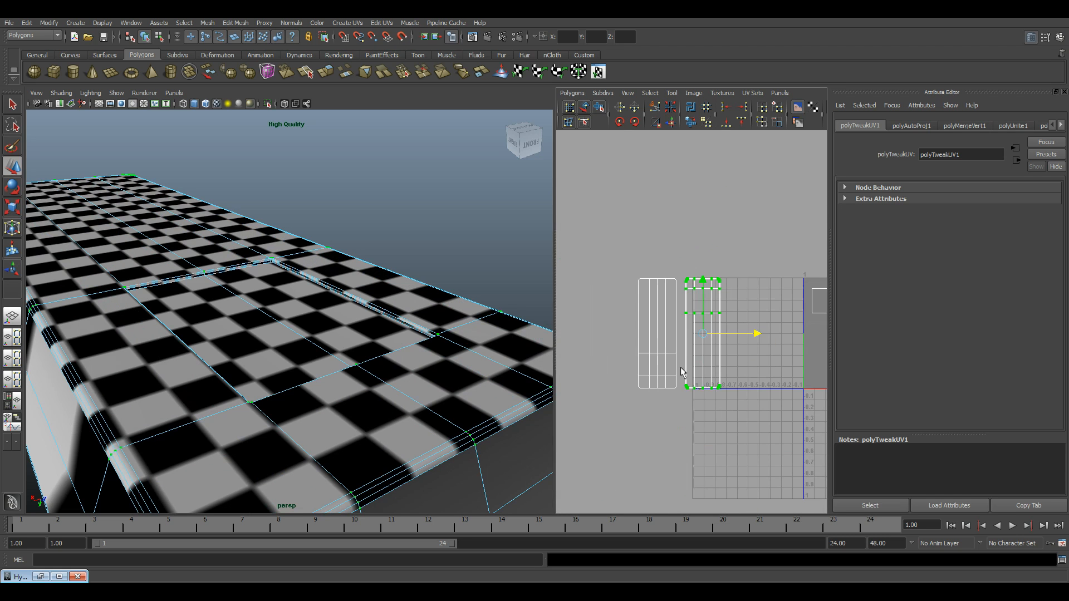
Place the underside UV shell on the far side of the other tall shell, leaving a narrow gap between them
left_click_drag(758, 337, 628, 364)
right_click_drag(632, 370, 673, 315, "alt")
middle_click_drag(673, 315, 706, 336, "alt")
left_click_drag(679, 344, 750, 361)
middle_click_drag(762, 367, 689, 371, "alt")
right_click_drag(770, 372, 698, 354, "alt")
left_click_drag(694, 333, 689, 333)
right_click_drag(661, 295, 635, 315, "alt")
middle_click_drag(798, 329, 717, 322, "alt")
right_click_drag(717, 322, 644, 332, "alt")
middle_click_drag(644, 332, 655, 332, "alt")
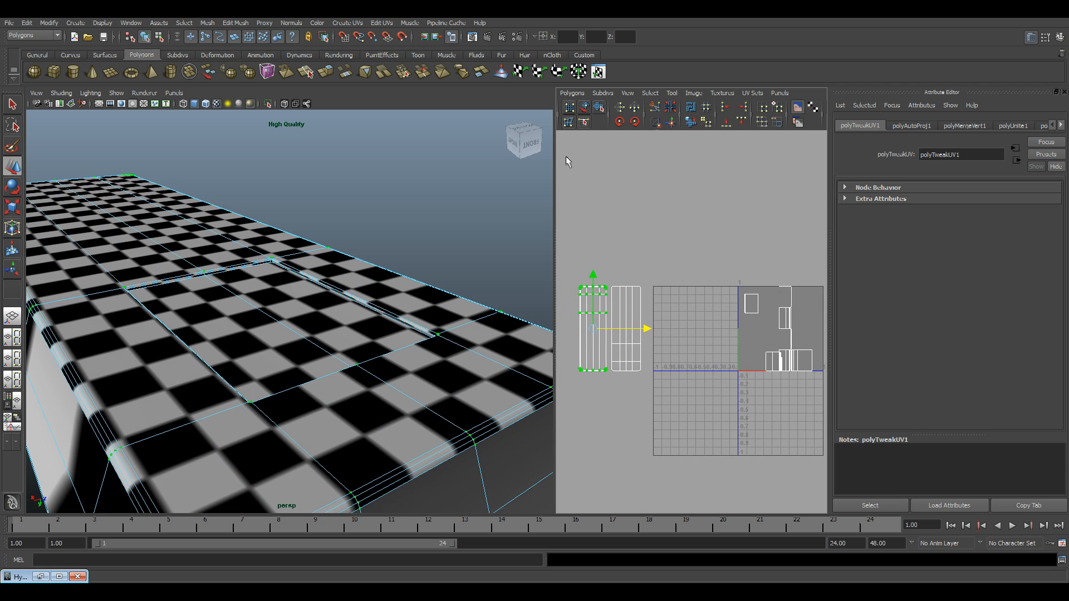
Widen the UV Texture Editor and turn on Shade UVs
left_click_drag(553, 142, 505, 142)
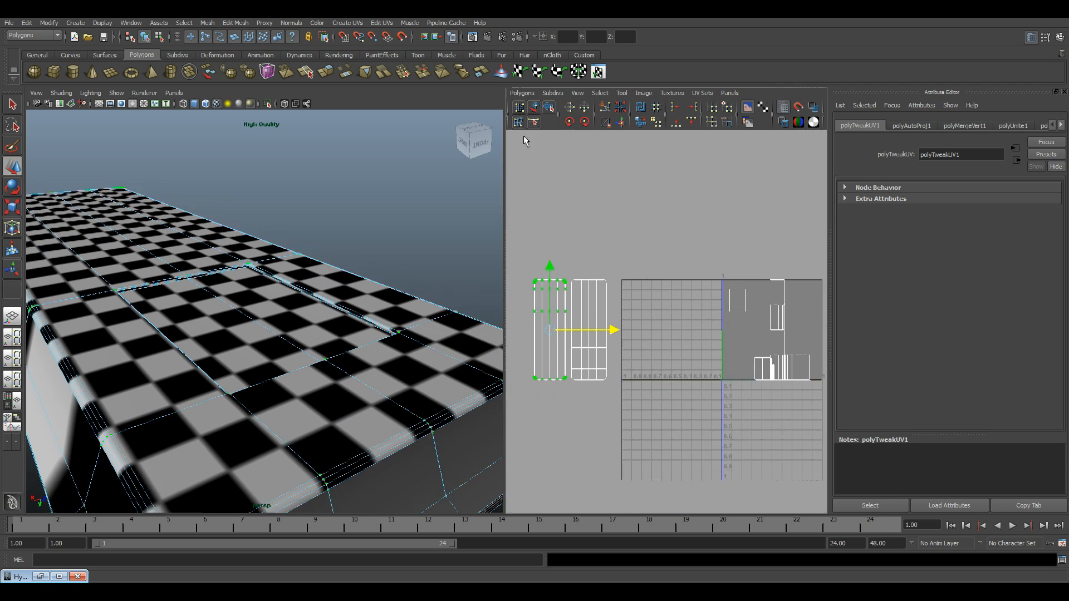
left_click(542, 94)
mouse_move(532, 95)
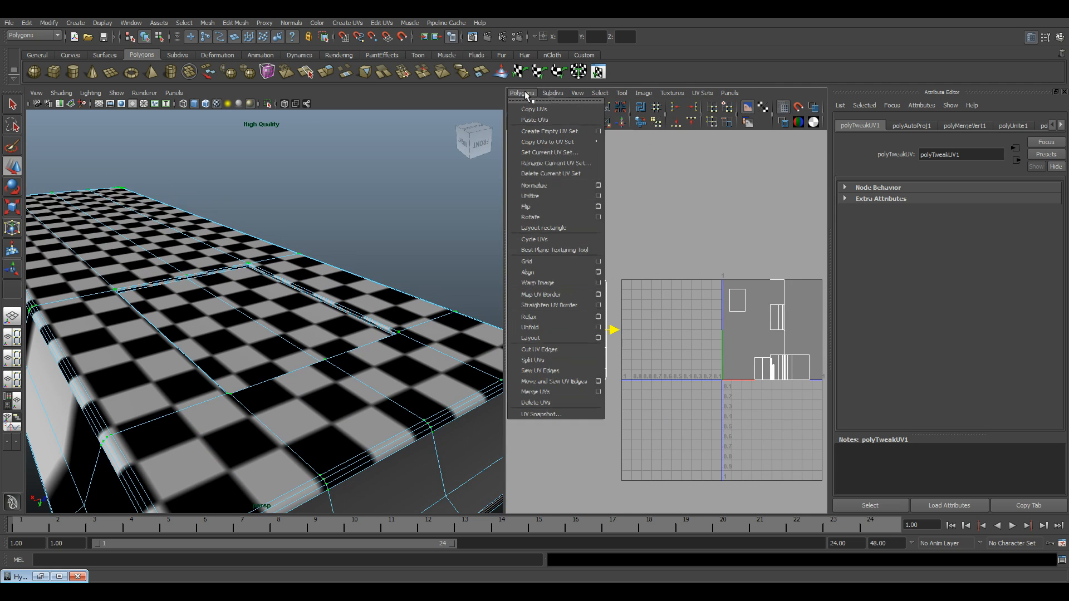
mouse_move(593, 99)
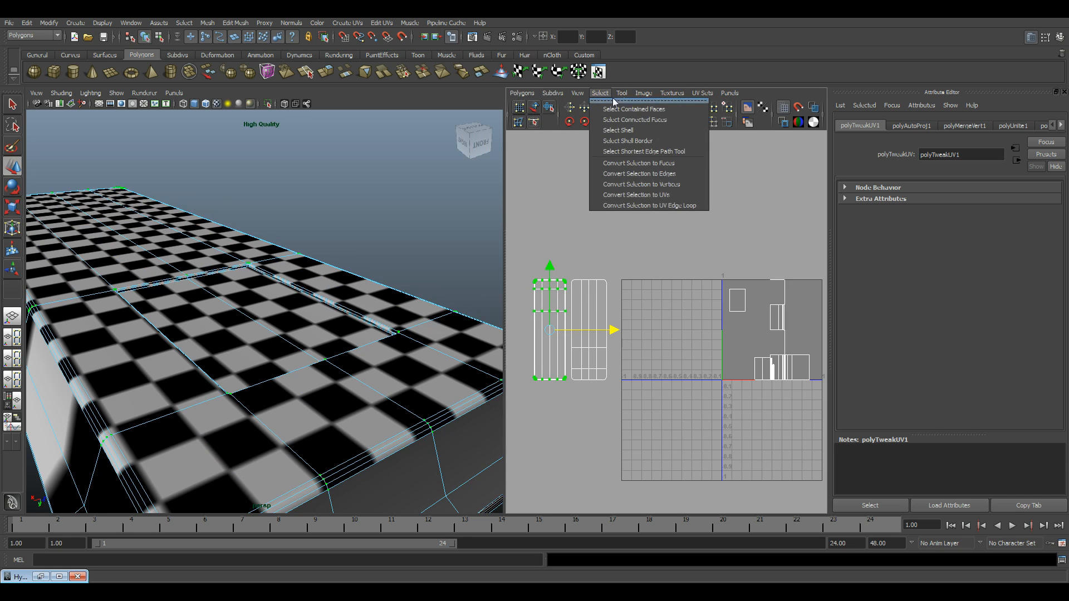
mouse_move(653, 95)
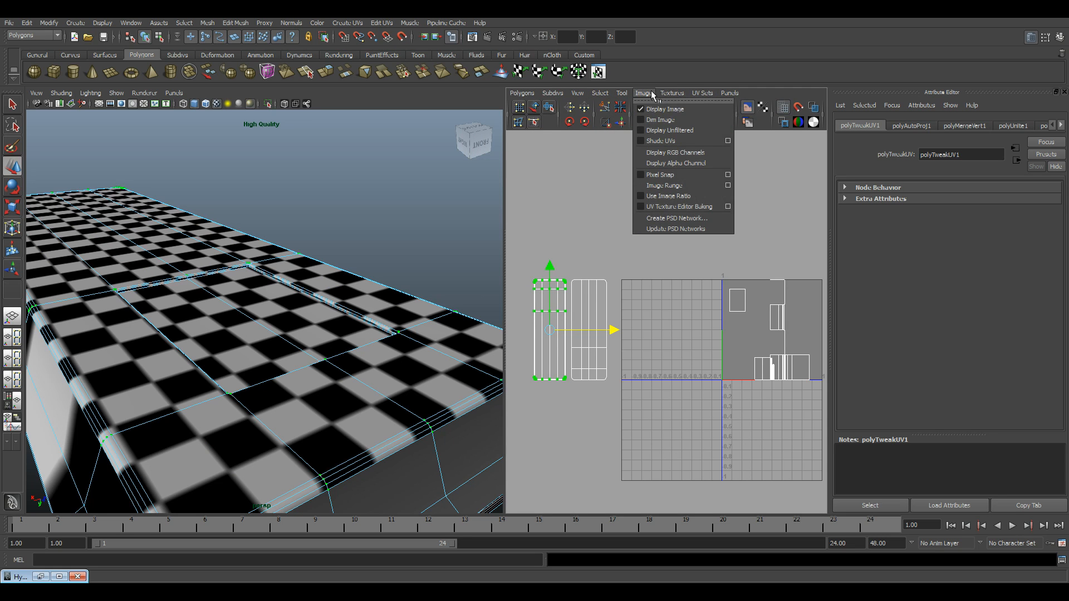
left_click(662, 142)
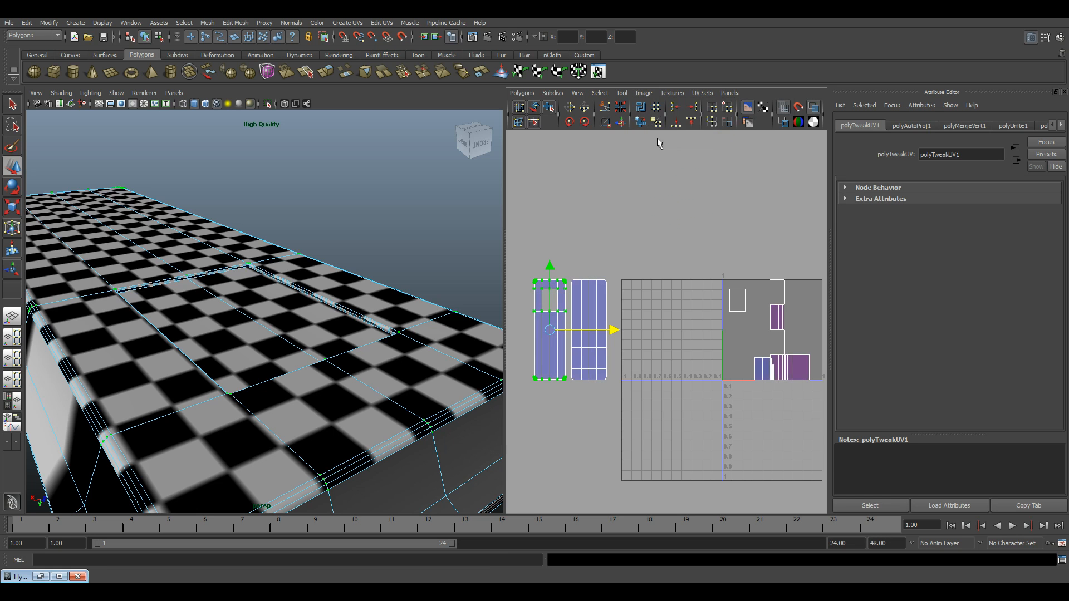
Enlarge the UV Texture Editor further and examine the shaded shells for orientation and overlaps
right_click_drag(643, 327, 734, 335, "alt")
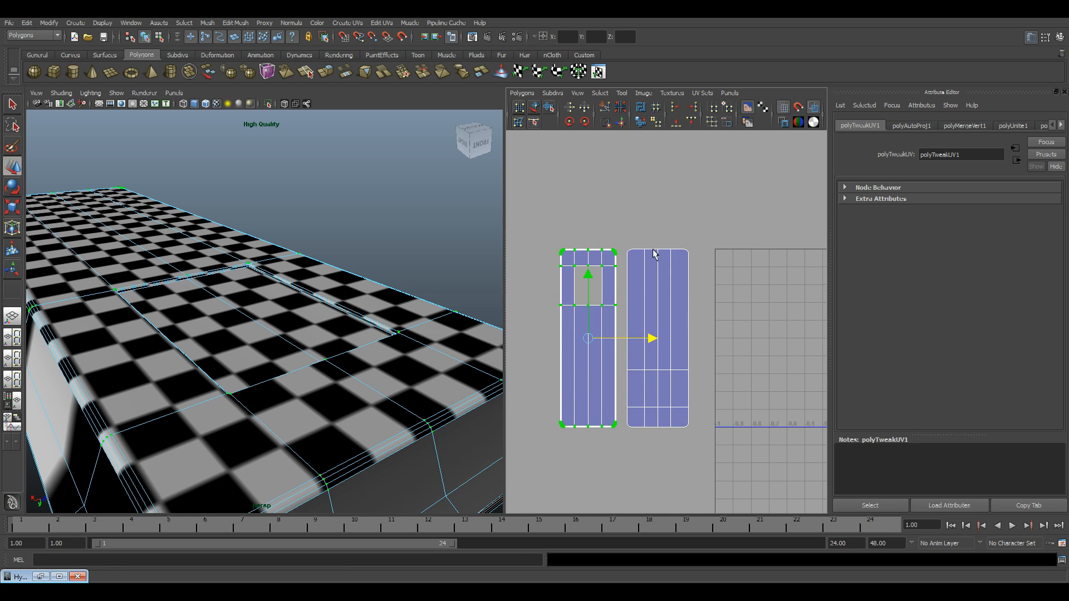
right_click_drag(639, 259, 619, 345, "alt")
middle_click_drag(619, 345, 780, 358, "alt")
right_click_drag(780, 358, 696, 354, "alt")
middle_click_drag(710, 355, 546, 265, "alt")
right_click_drag(547, 264, 504, 270, "alt")
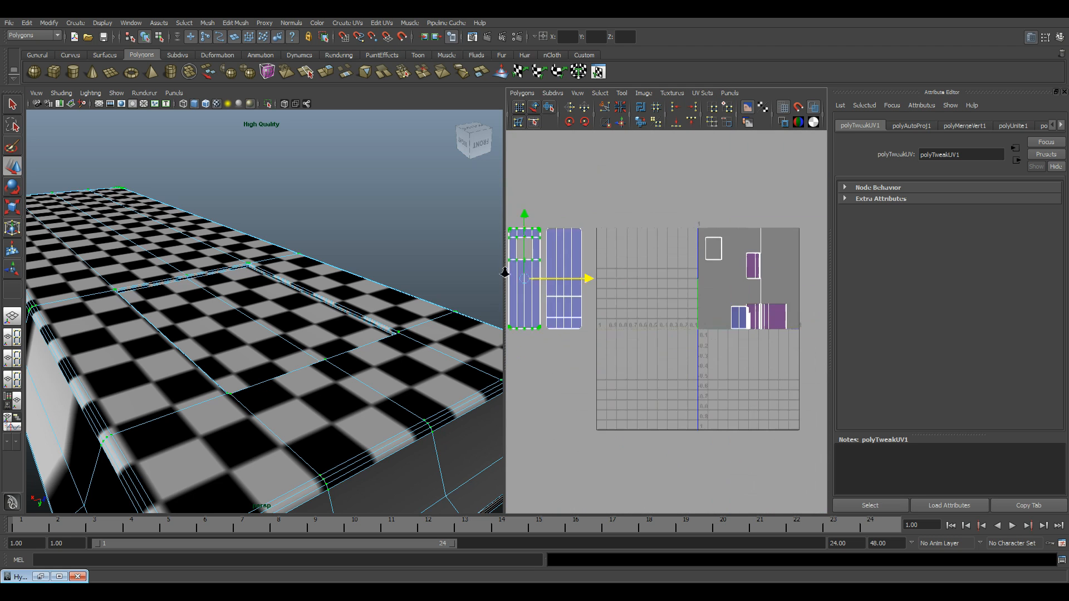
middle_click_drag(661, 278, 679, 292, "alt")
left_click_drag(505, 265, 449, 261)
middle_click_drag(742, 320, 619, 324, "alt")
right_click_drag(619, 324, 1033, 514, "alt")
middle_click_drag(680, 350, 615, 322, "alt")
right_click_drag(615, 322, 877, 454, "alt")
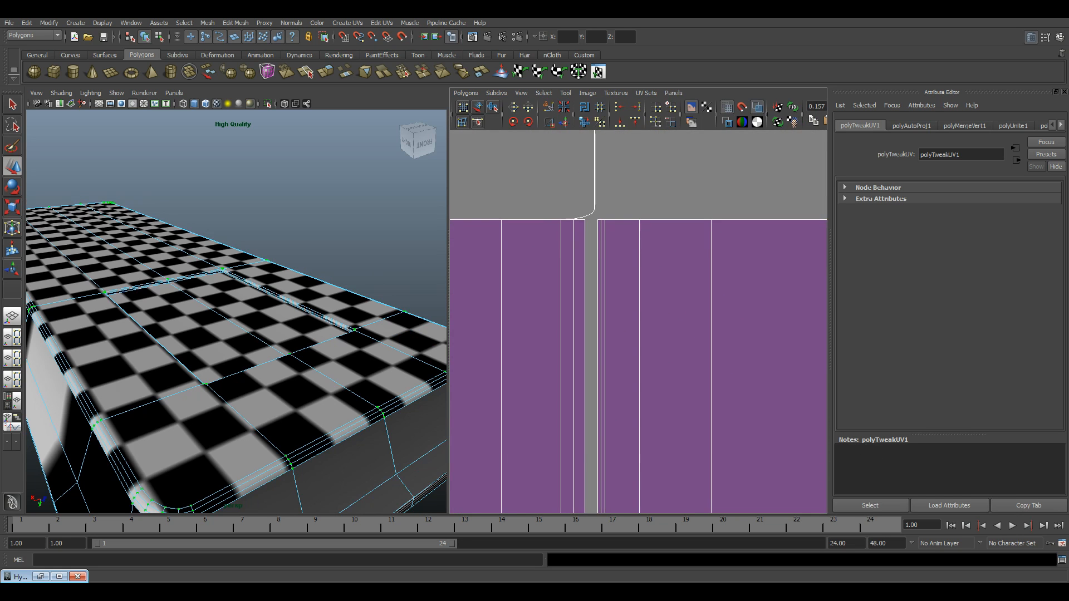
right_click_drag(685, 373, 612, 329, "alt")
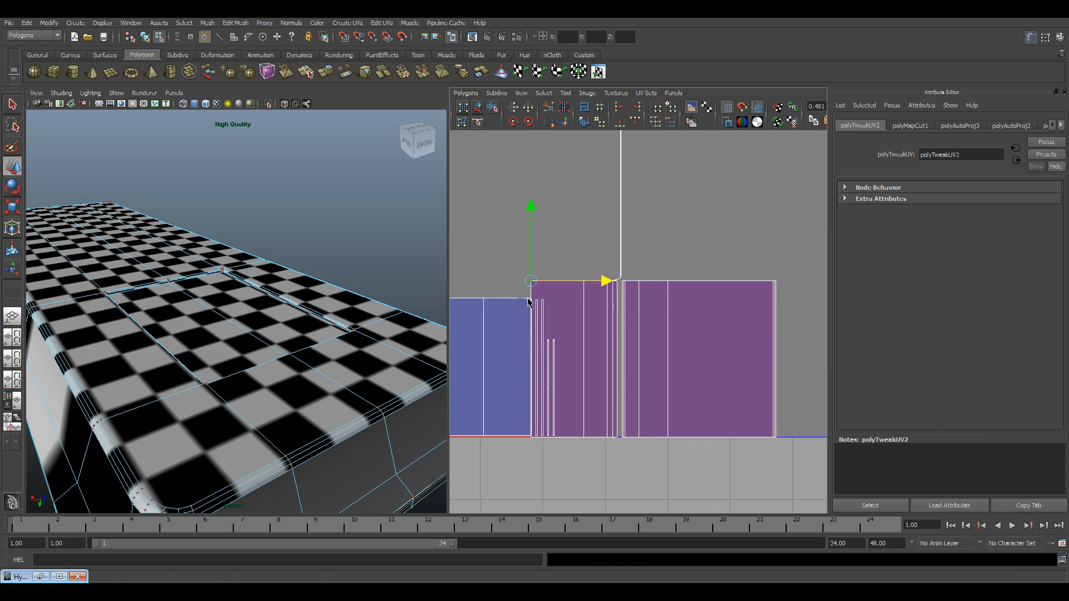
left_click_drag(480, 268, 534, 350)
right_click_drag(696, 392, 608, 338, "alt")
middle_click_drag(605, 336, 619, 352, "alt")
right_click_drag(619, 351, 736, 383, "alt")
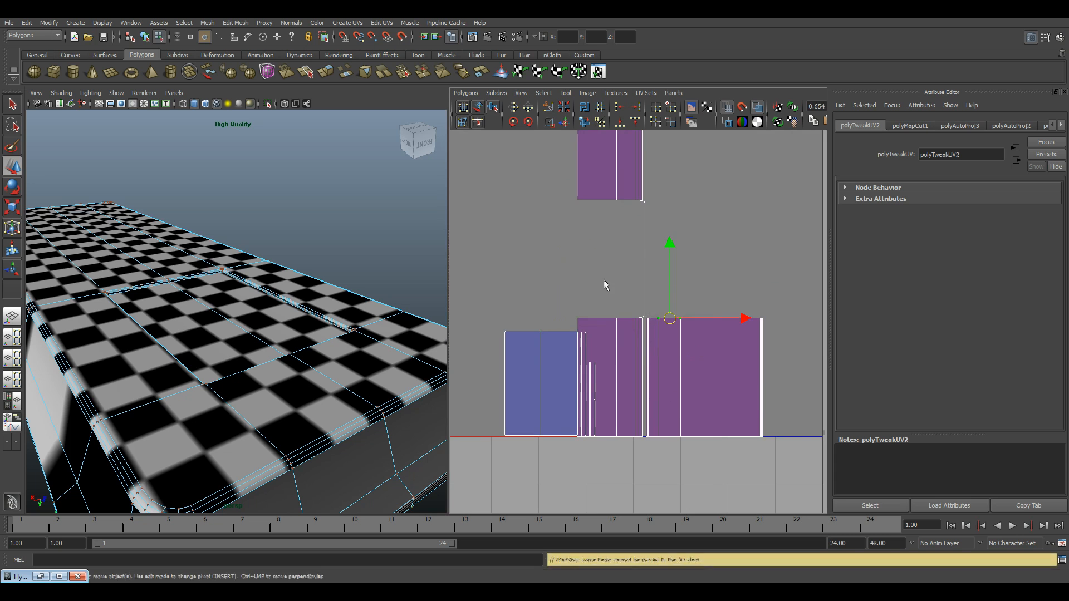
left_click_drag(782, 376, 825, 378)
key("ctrl+z")
Return to object selection and select the whole tray model
right_click_drag(579, 373, 287, 363, "alt")
right_click_drag(184, 363, 248, 363, "alt")
left_click_drag(248, 363, 247, 320, "alt")
right_click_drag(311, 292, 240, 304, "alt")
right_click_drag(279, 311, 328, 276)
left_click(342, 267)
left_click_drag(341, 267, 309, 285, "alt")
left_click(250, 312)
right_click_drag(178, 323, 261, 324, "alt")
left_click_drag(260, 325, 237, 315, "alt")
Switch to face selection in an enlarged perspective view and select both halves of the recess floor and its long side walls
key("space")
middle_click_drag(382, 319, 541, 310, "alt")
left_click_drag(541, 310, 523, 311, "alt")
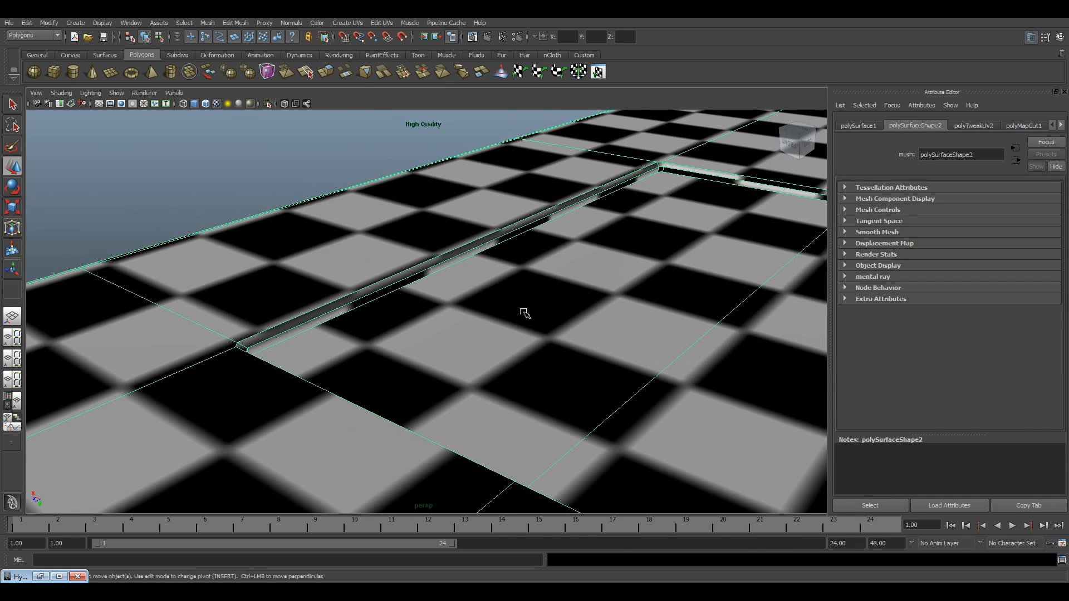
right_click_drag(523, 312, 523, 348)
left_click(456, 259)
left_click(623, 356, "shift")
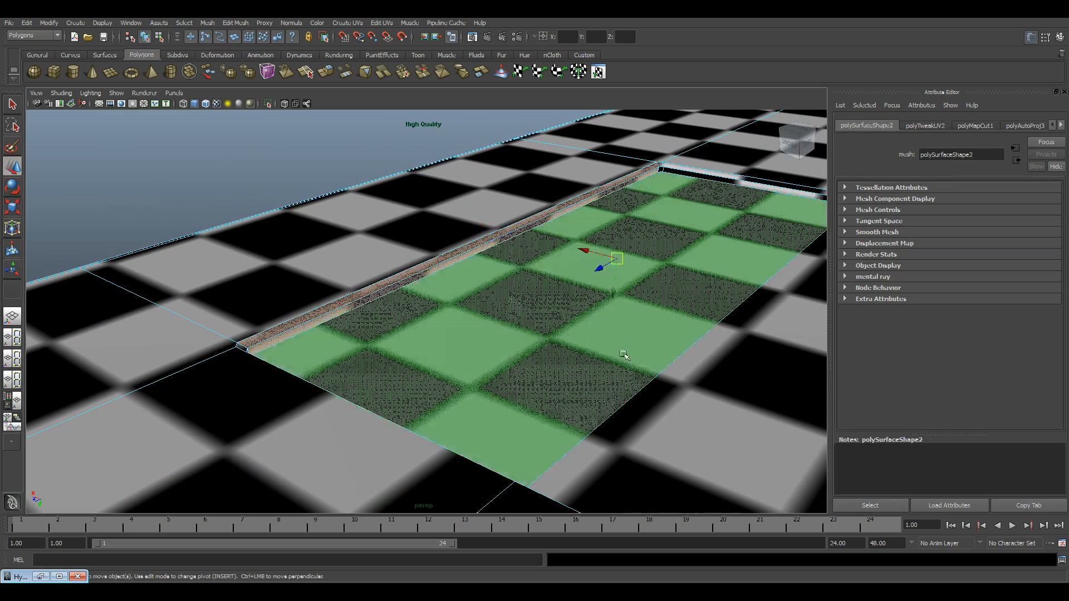
middle_click_drag(693, 359, 570, 352, "alt")
left_click_drag(571, 353, 716, 353, "alt")
middle_click_drag(690, 300, 502, 350, "alt")
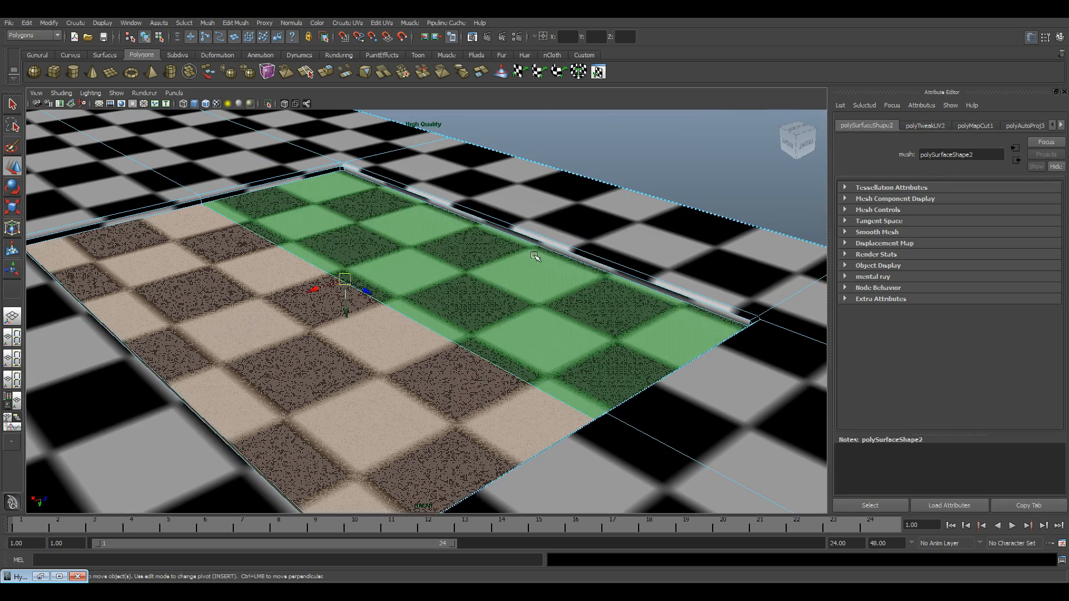
left_click_drag(534, 238, 266, 239, "alt")
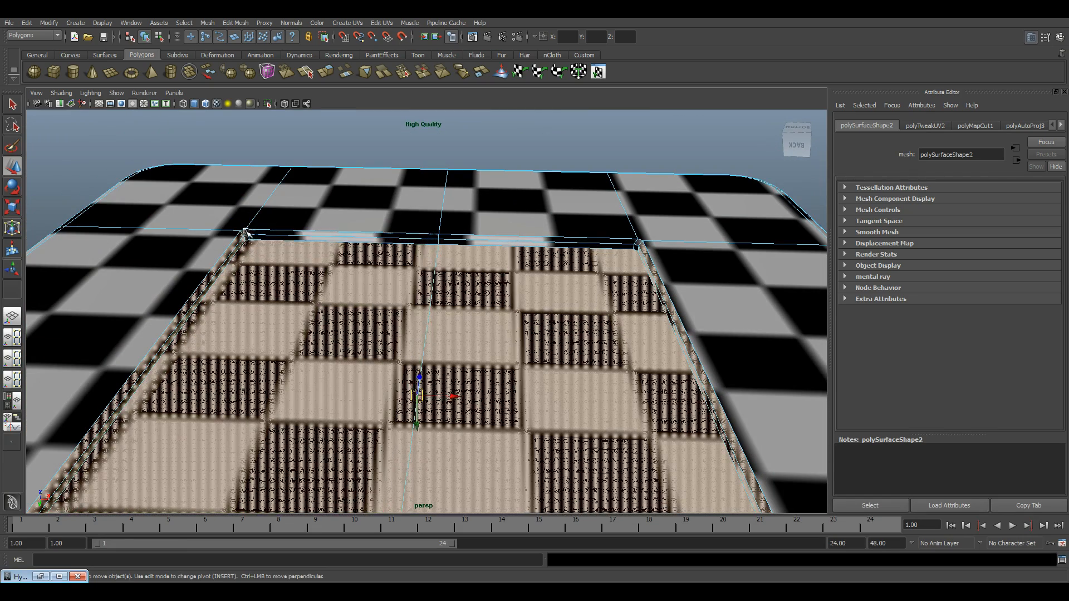
Add the wall and bevel strips along the short sides of the recess to the selection
left_click_drag(554, 310, 368, 225, "alt")
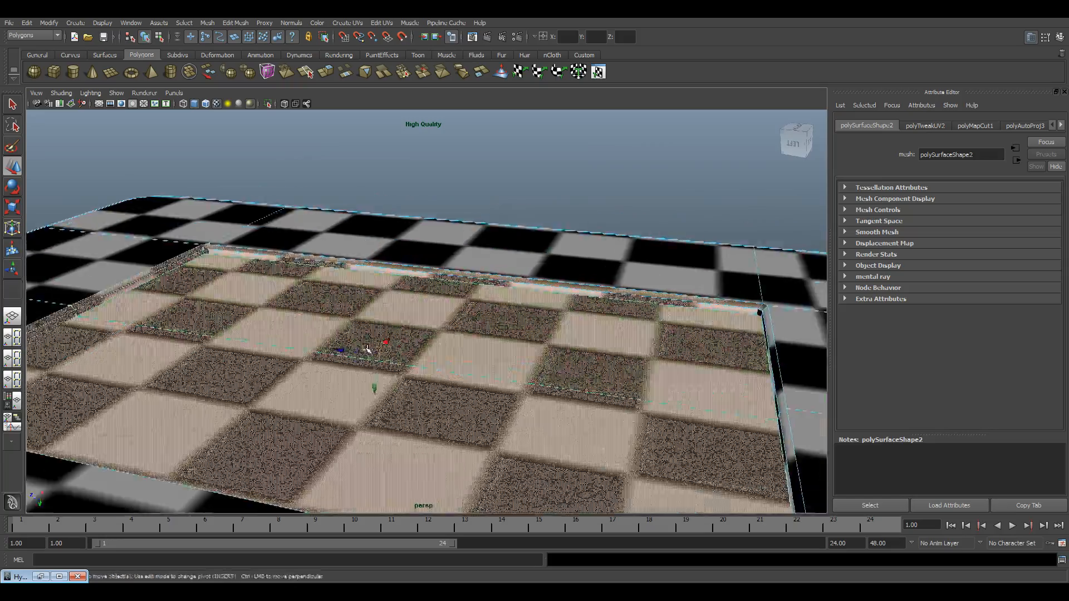
left_click_drag(367, 349, 527, 336, "alt")
right_click_drag(528, 336, 473, 339, "alt")
middle_click_drag(473, 339, 434, 209, "alt")
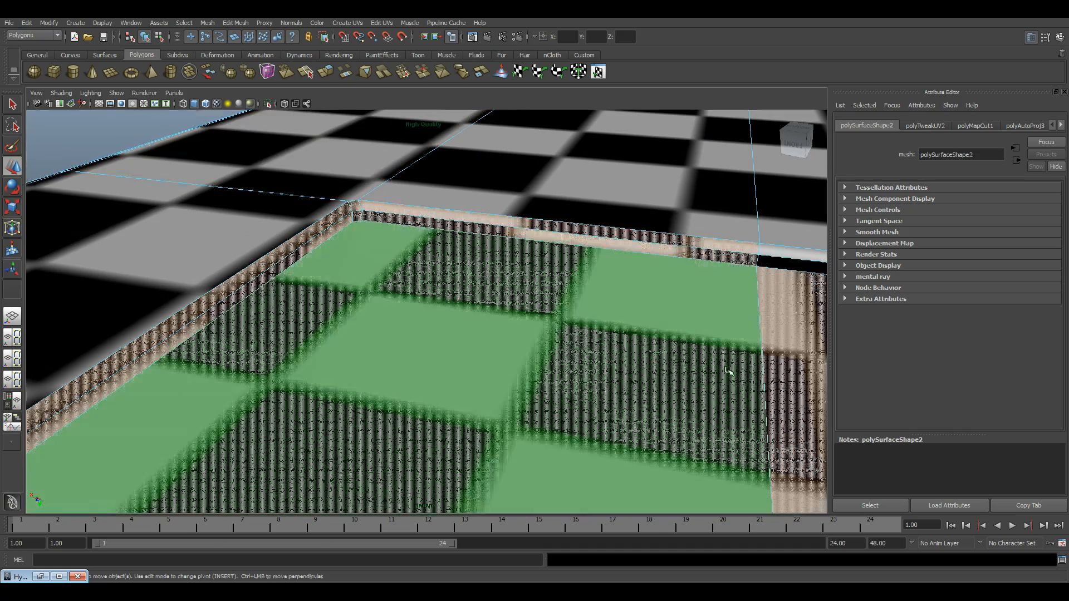
left_click_drag(650, 351, 612, 353, "alt")
left_click_drag(510, 295, 363, 299, "alt")
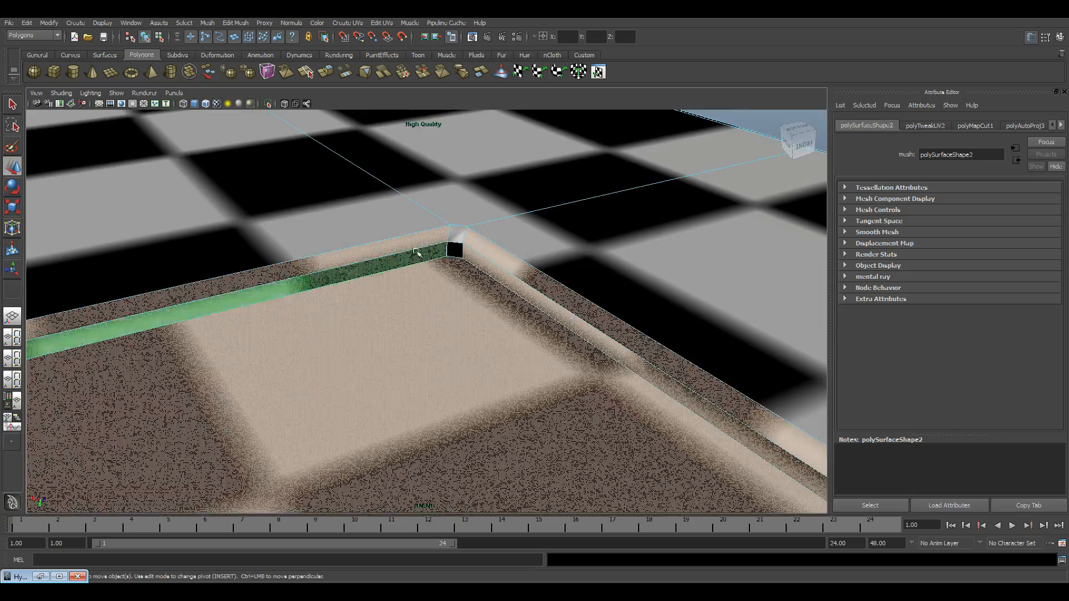
Add the small corner faces of the recess to the selection, checking every corner and side wall for missed faces
scroll(454, 250, "down", 5)
middle_click_drag(484, 358, 390, 203, "alt")
left_click_drag(390, 203, 525, 232, "alt")
middle_click_drag(525, 231, 498, 252, "alt")
left_click_drag(499, 253, 401, 296, "alt")
middle_click_drag(401, 295, 161, 161, "alt")
right_click_drag(356, 223, 216, 239, "alt")
left_click_drag(215, 238, 565, 353, "alt")
right_click_drag(566, 353, 579, 379, "alt")
left_click_drag(579, 378, 501, 372, "alt")
left_click_drag(301, 311, 535, 384, "alt")
right_click_drag(535, 384, 674, 480, "alt")
left_click_drag(675, 481, 533, 396, "alt")
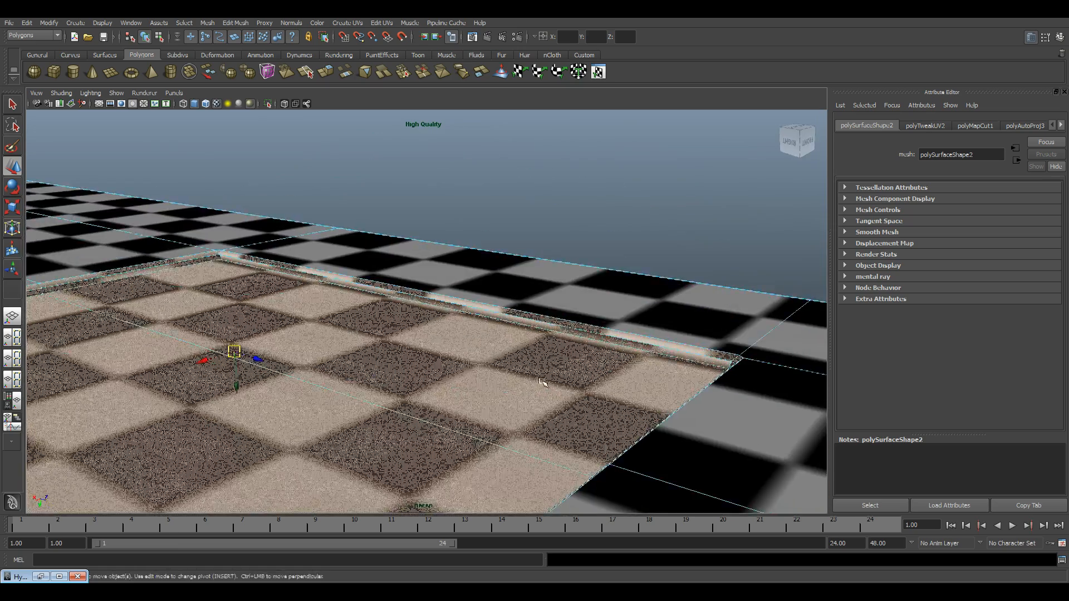
Show the UV Texture Editor beside the perspective view and apply Automatic Mapping to the selected recess faces
right_click_drag(533, 396, 401, 351, "alt")
middle_click_drag(401, 351, 366, 362, "alt")
key("space")
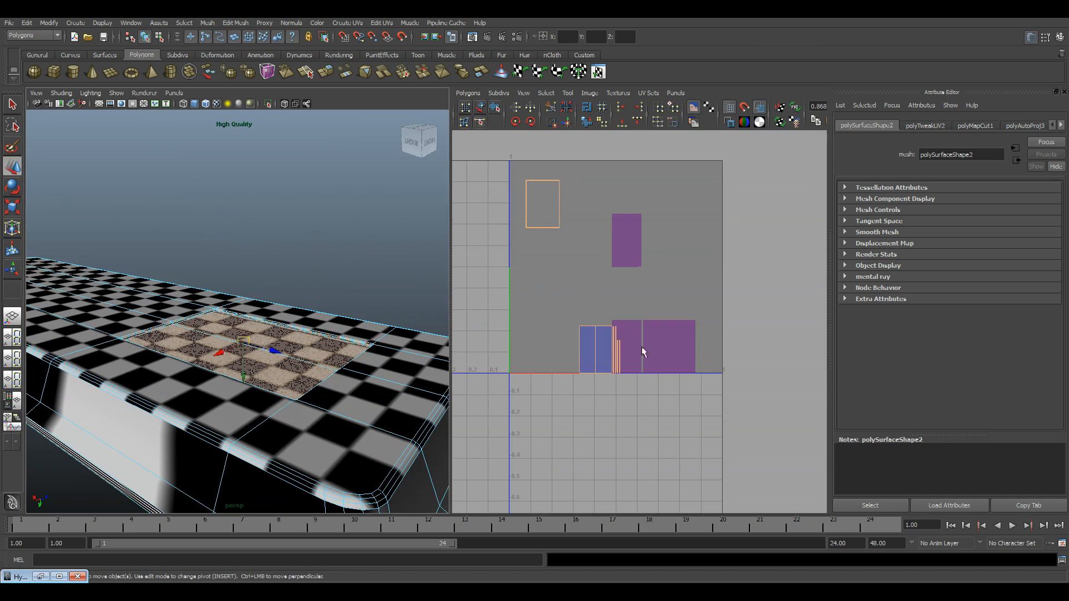
left_click(346, 23)
left_click(362, 73)
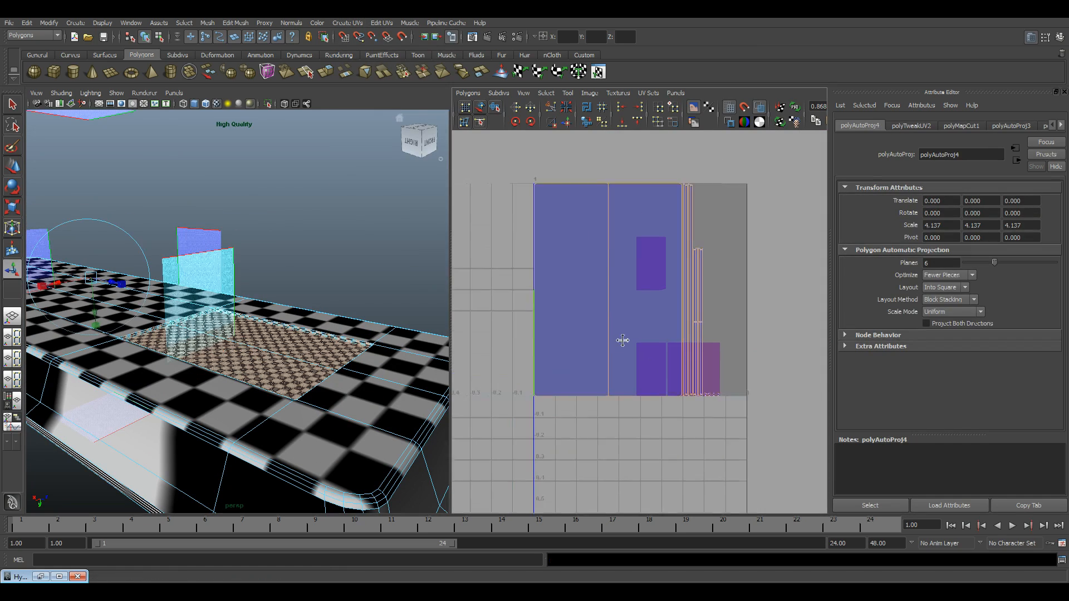
Convert the selected recess faces to UVs and move their new shells sideways out of the 0 to 1 space
right_click_drag(604, 223, 652, 225, "ctrl")
right_click_drag(696, 334, 636, 358, "alt")
middle_click_drag(637, 358, 697, 301, "alt")
key("w")
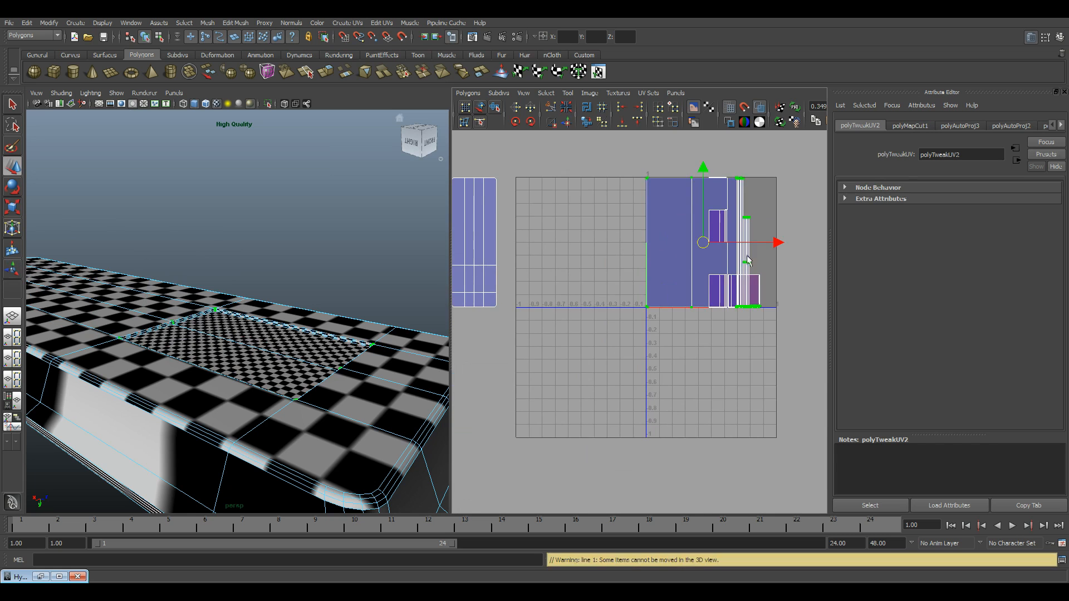
left_click_drag(756, 247, 656, 272)
left_click_drag(633, 279, 632, 280)
middle_click_drag(631, 280, 689, 372, "alt")
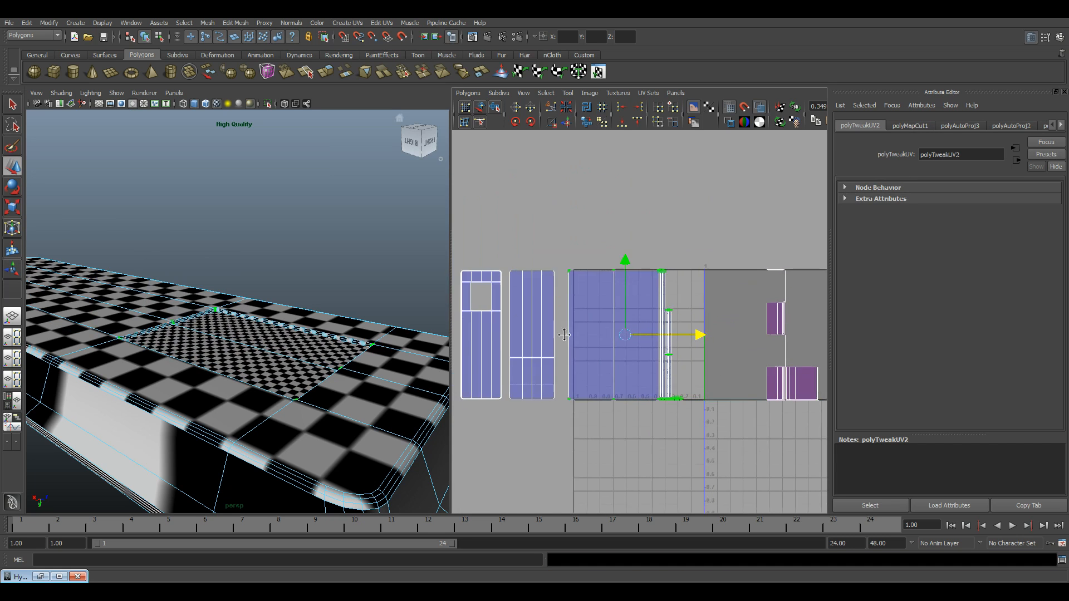
Examine the recess's floor, wall strips and small corner shells in the UV layout and the matching corners on the model
right_click_drag(693, 378, 745, 439, "alt")
middle_click_drag(744, 439, 731, 388, "alt")
left_click_drag(295, 362, 219, 384, "alt")
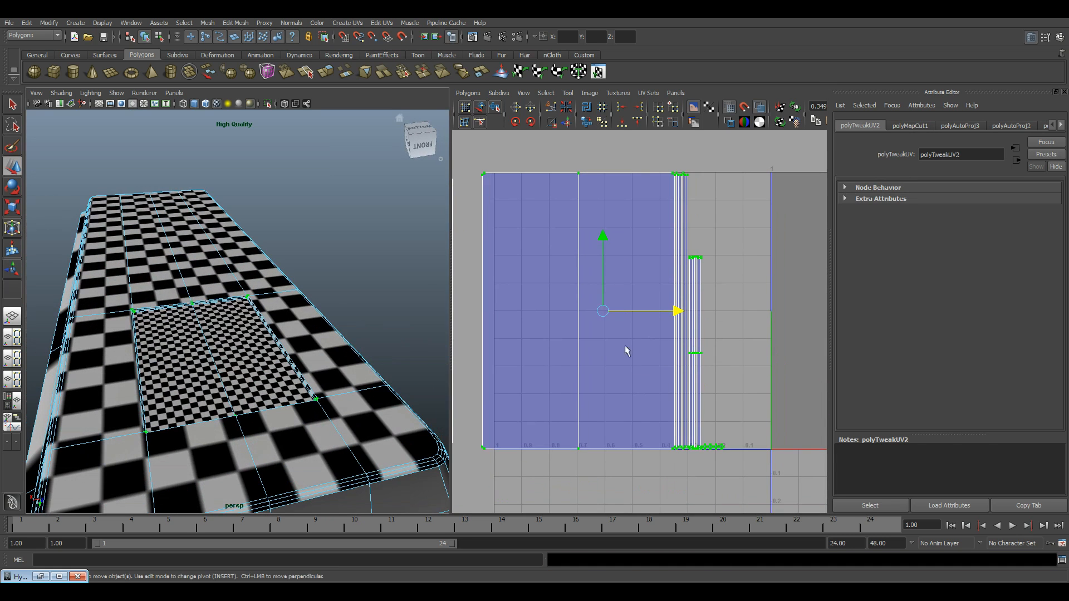
middle_click_drag(690, 311, 689, 270, "alt")
right_click_drag(690, 269, 741, 310, "alt")
middle_click_drag(725, 307, 696, 322, "alt")
middle_click_drag(731, 459, 668, 377, "alt")
right_click_drag(668, 377, 727, 412, "alt")
middle_click_drag(728, 412, 650, 278, "alt")
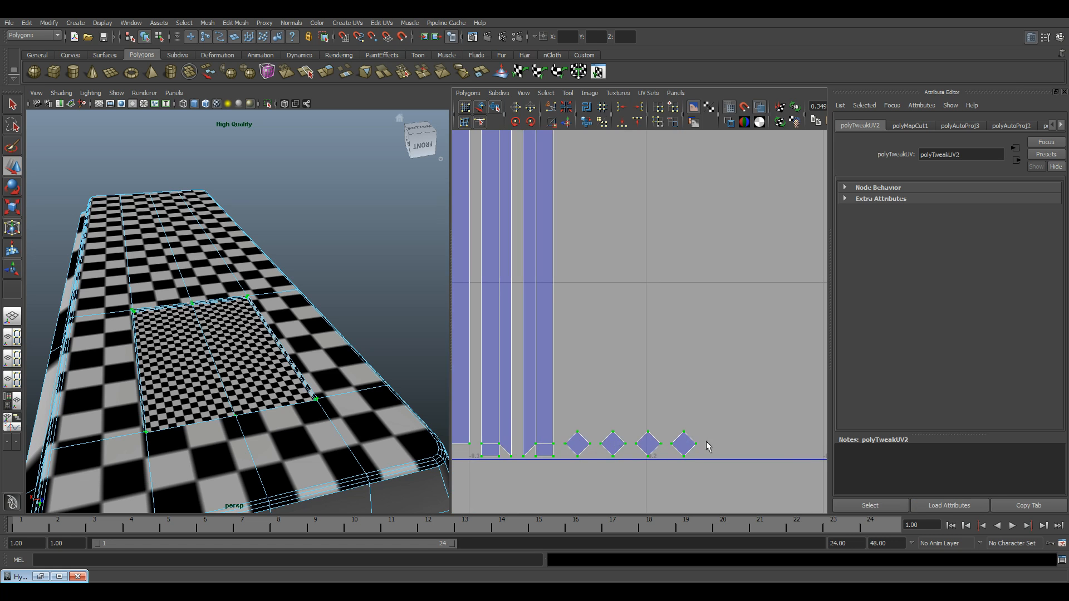
left_click_drag(304, 403, 229, 362, "alt")
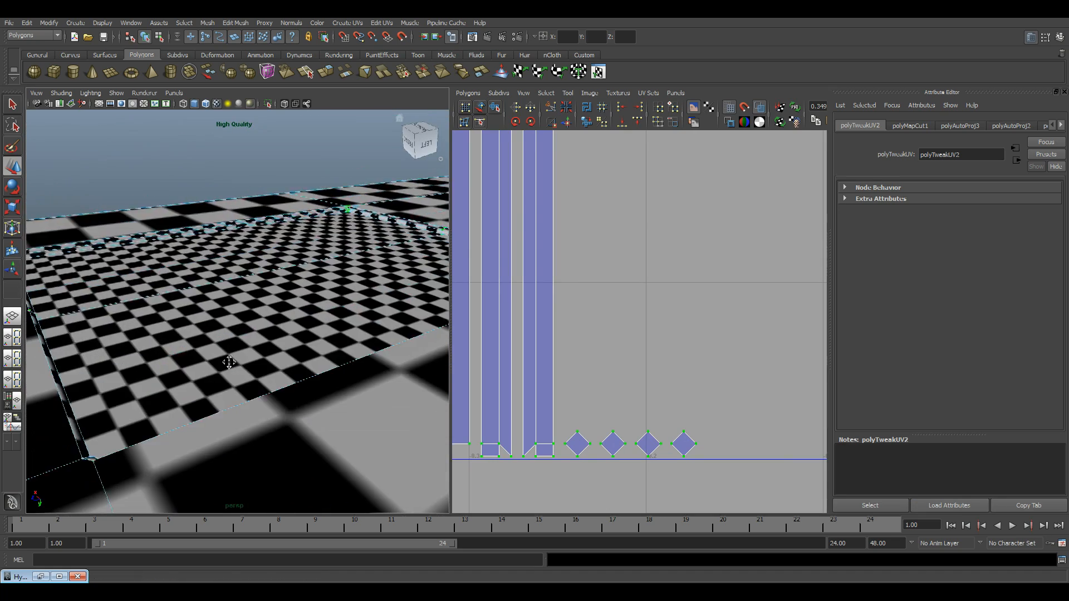
right_click_drag(229, 362, 122, 338, "alt")
middle_click_drag(121, 338, 167, 361, "alt")
right_click_drag(167, 362, 250, 357, "alt")
Compare the checker size on the recess floor with the checker on the surrounding underside surface
right_click_drag(568, 334, 173, 282, "alt")
left_click_drag(172, 281, 251, 345, "alt")
right_click_drag(250, 345, 211, 299, "alt")
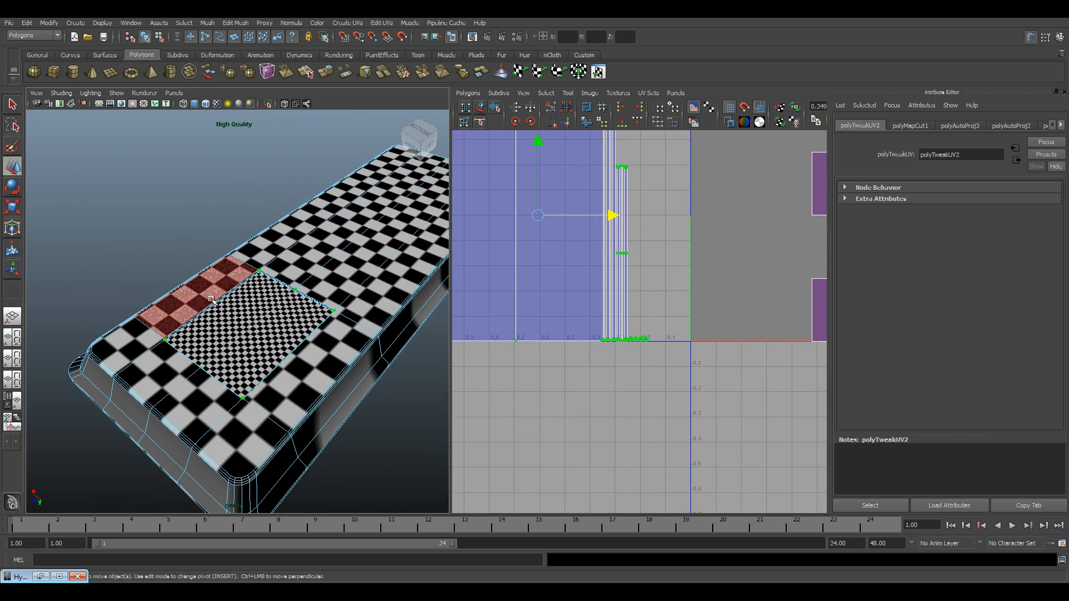
mouse_move(269, 349)
right_mouse_down("alt")
mouse_move(334, 351)
mouse_move(284, 339)
right_mouse_up("alt")
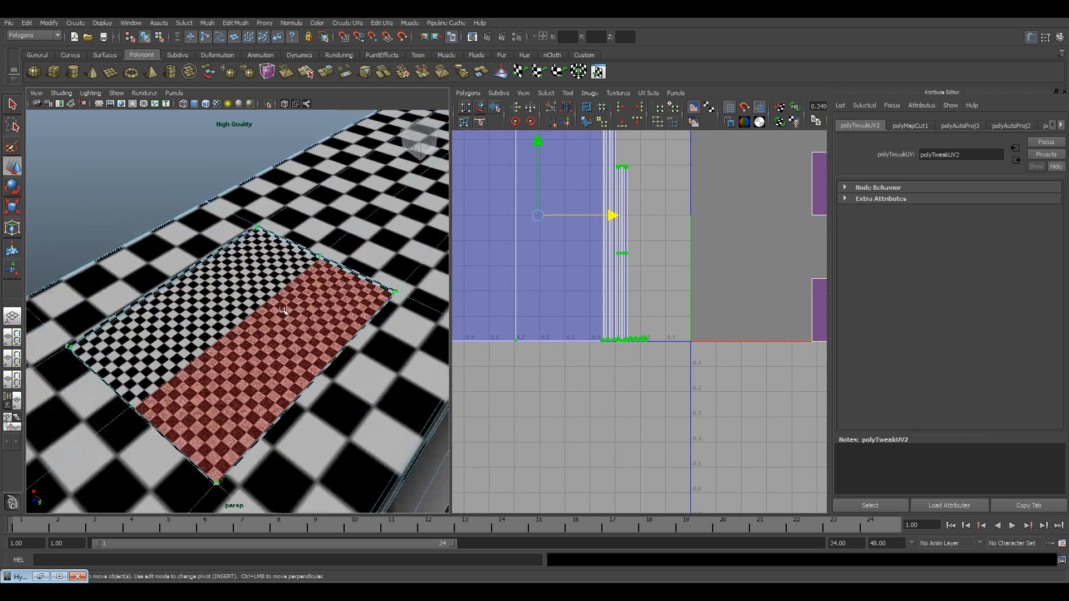
left_click_drag(284, 340, 276, 297, "alt")
left_click_drag(362, 384, 353, 411, "alt")
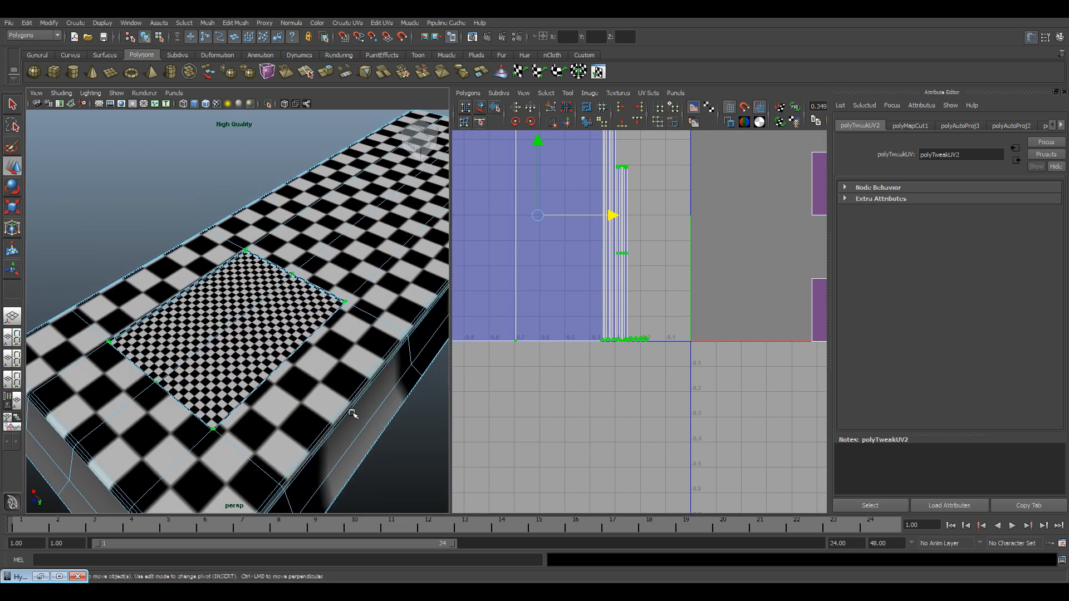
middle_click_drag(235, 352, 204, 357, "alt")
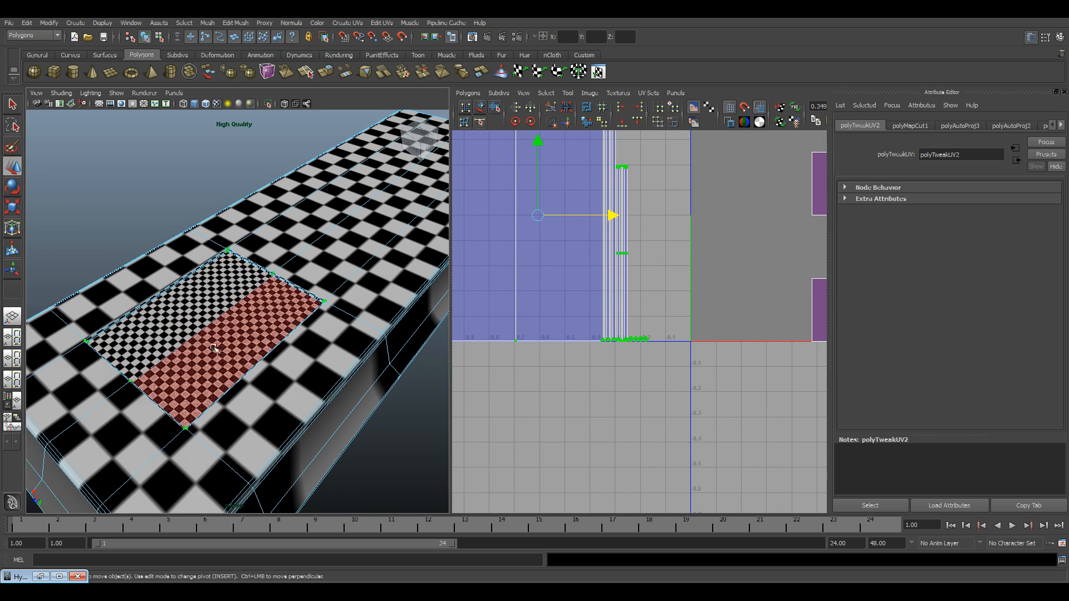
middle_click_drag(324, 400, 354, 396, "alt")
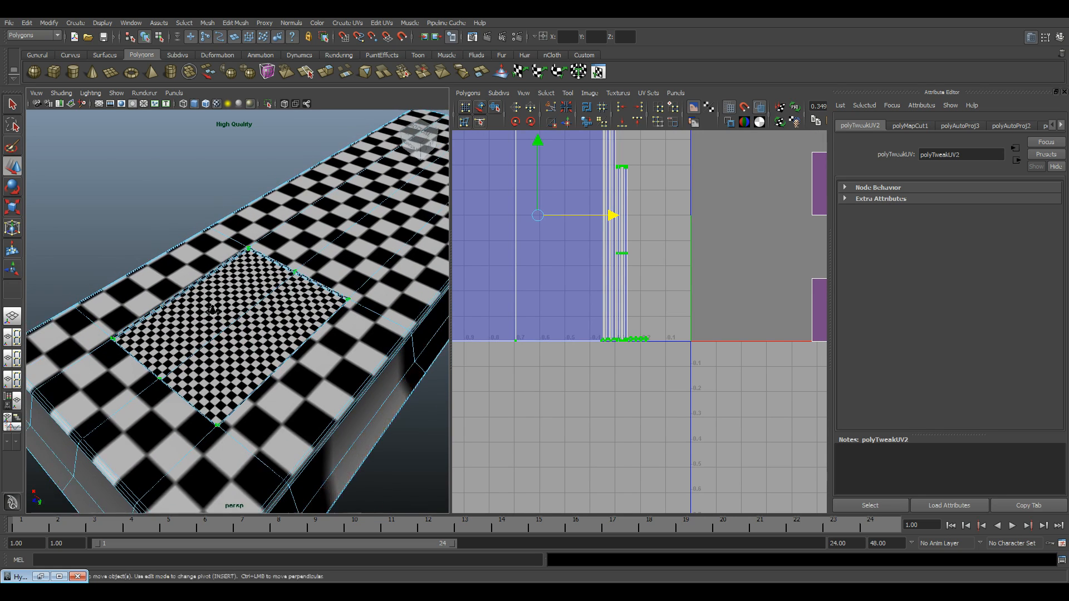
right_click_drag(261, 332, 300, 338, "alt")
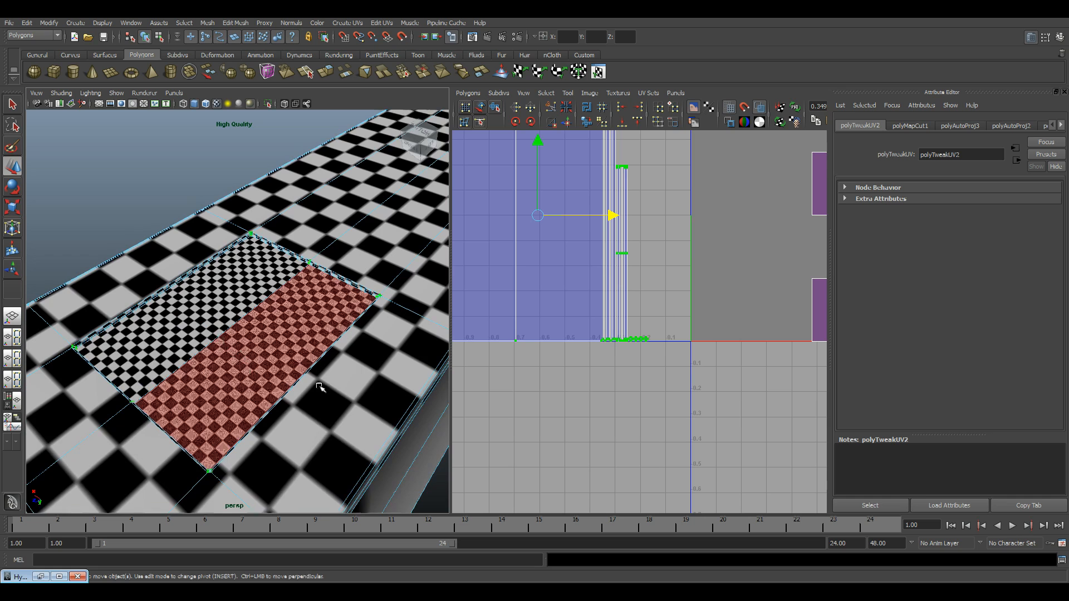
middle_click_drag(319, 387, 239, 410, "alt")
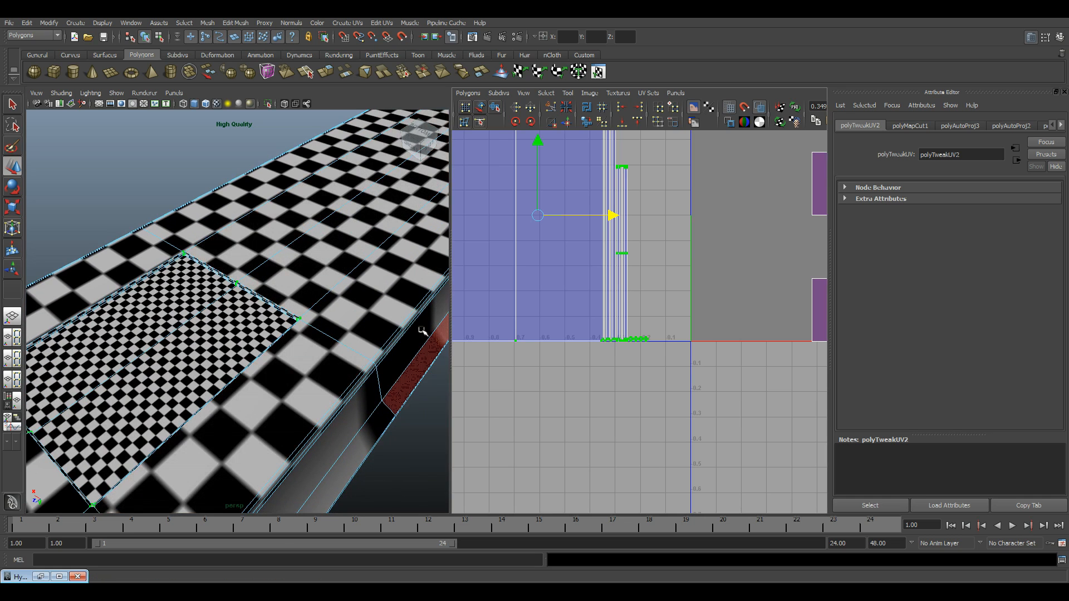
middle_click_drag(183, 332, 201, 342, "alt")
right_click_drag(200, 342, 153, 337, "alt")
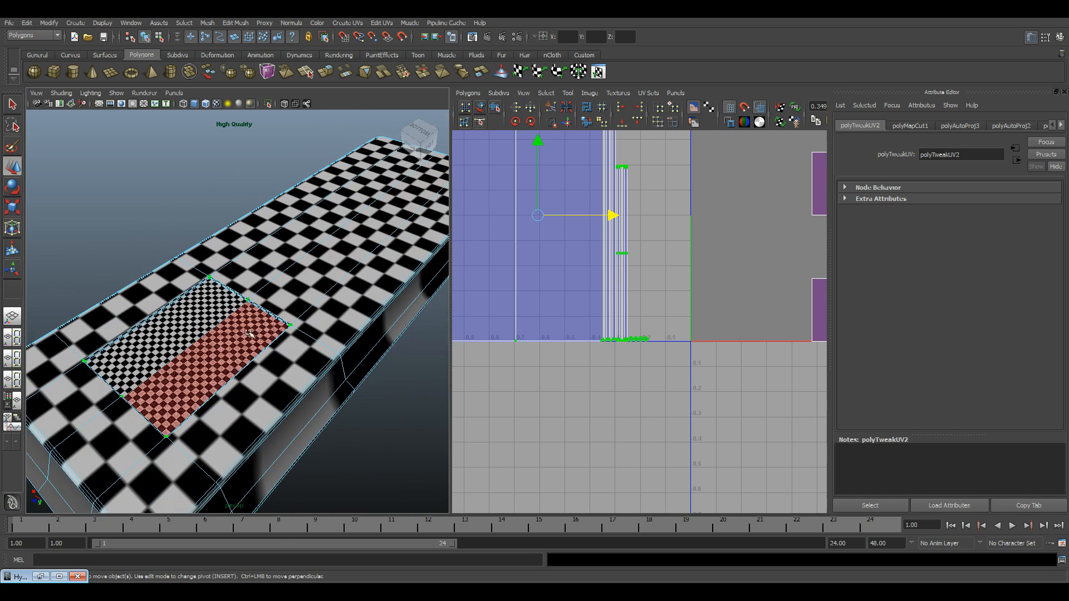
Separate the selected recess UVs and scale their shells down uniformly to match the checker size of the surrounding surface
middle_click_drag(579, 288, 650, 391, "alt")
right_click_drag(650, 391, 614, 349, "alt")
middle_click_drag(613, 349, 606, 343, "alt")
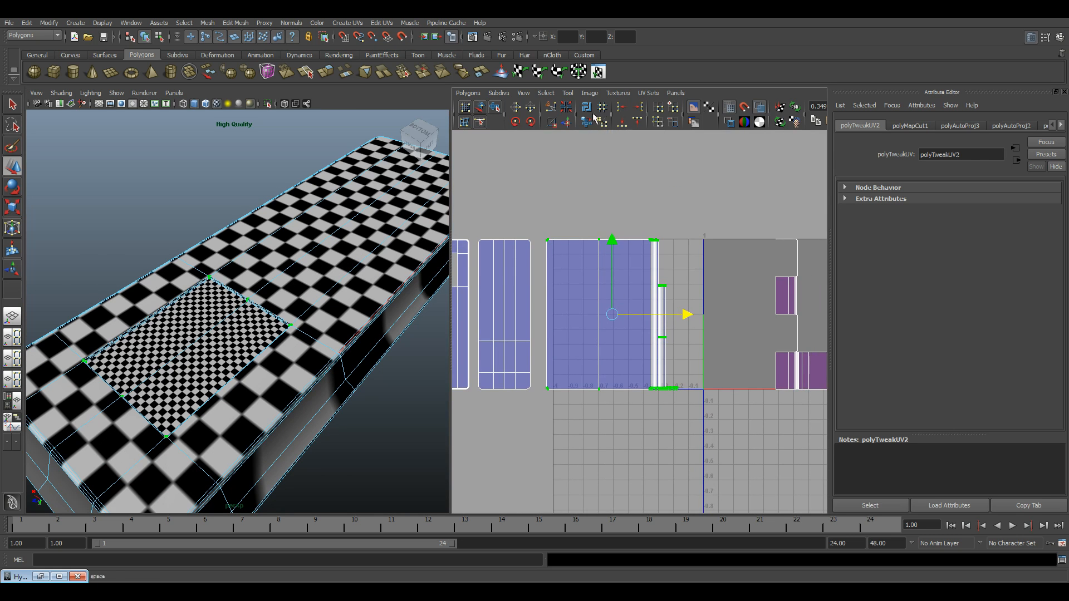
left_click(567, 107)
scroll(648, 284, "down", 1)
key("r")
left_click_drag(616, 315, 577, 329)
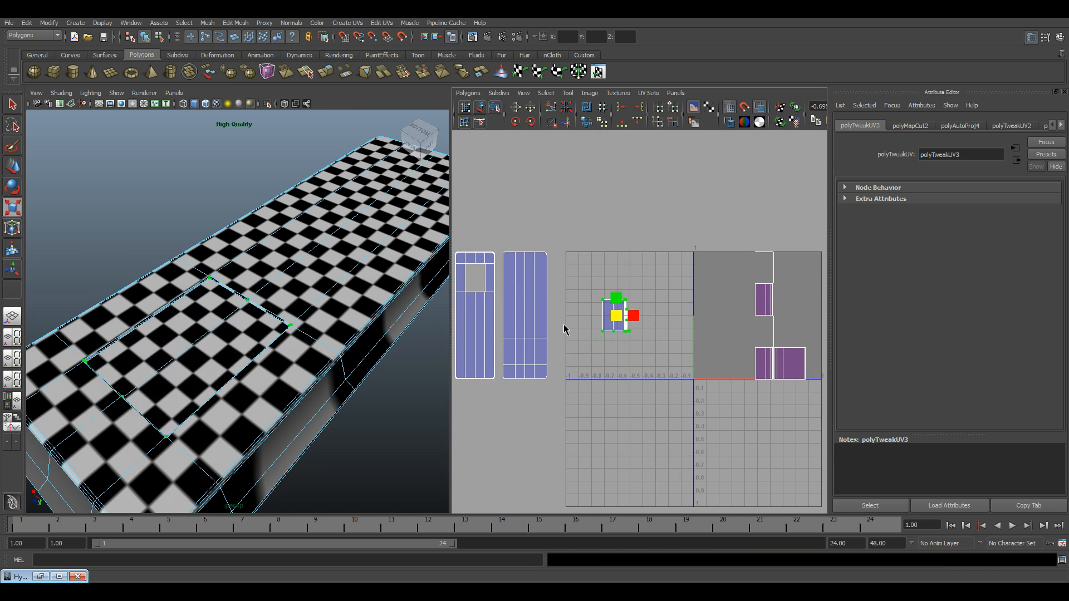
Move the scaled recess shells to the empty area above the UV grid
key("w")
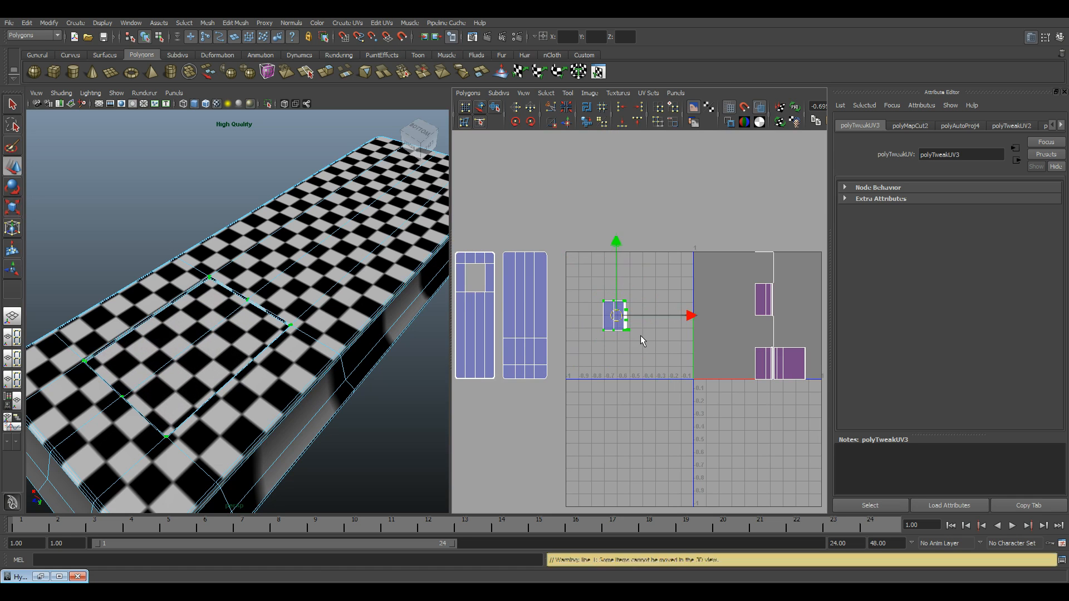
left_click_drag(616, 315, 579, 164)
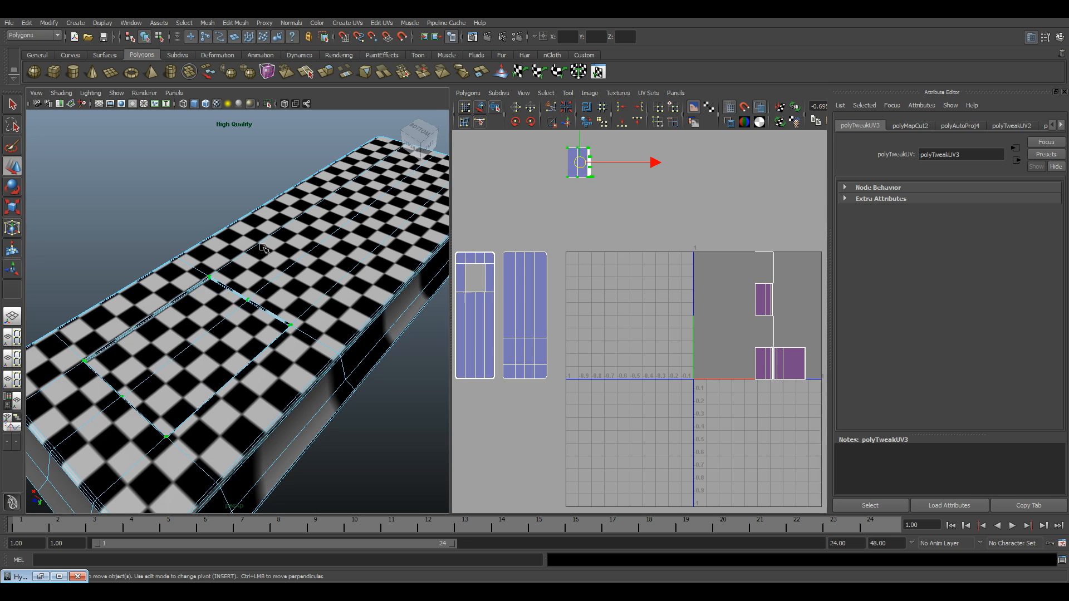
scroll(639, 334, "down", 3)
scroll(639, 334, "up", 3)
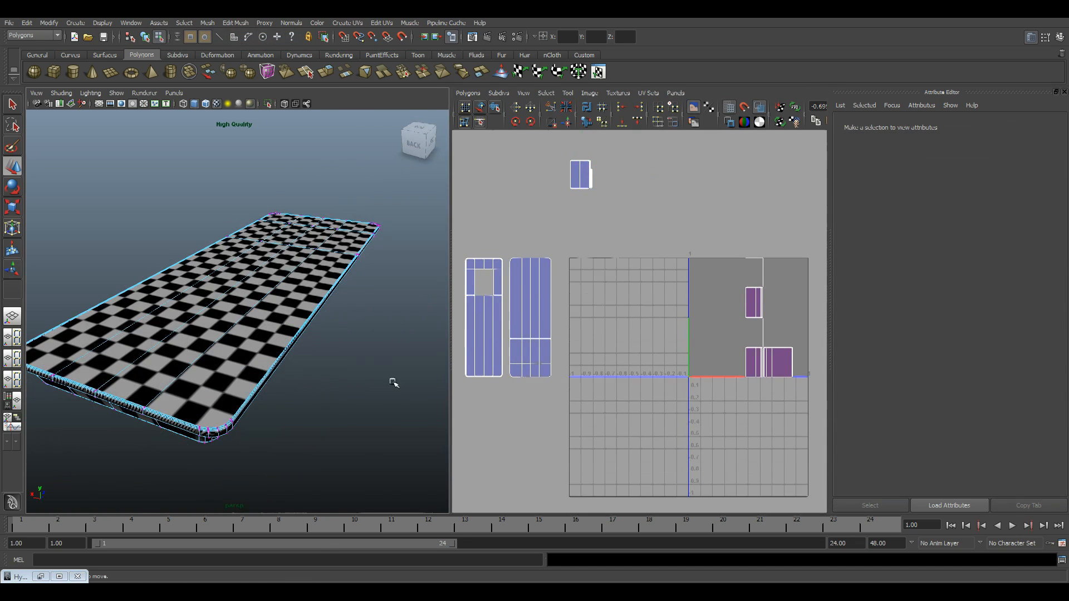
Examine the tray's rim, rounded corners and side walls from several angles in an enlarged perspective view
key("space")
left_click_drag(393, 382, 488, 333, "alt")
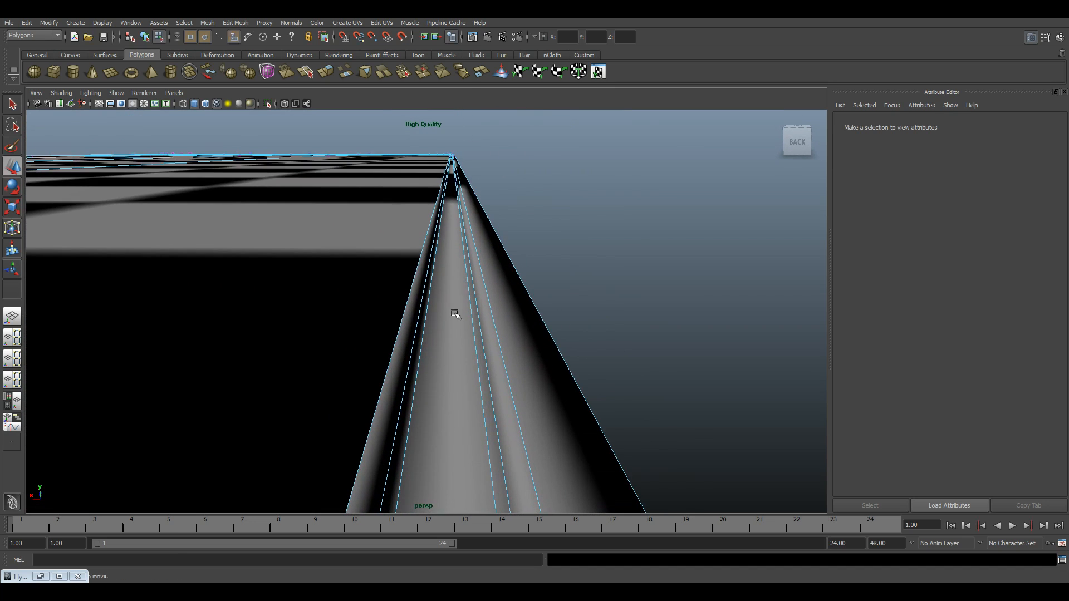
right_click_drag(455, 315, 455, 349)
left_click(455, 350)
scroll(456, 351, "down", 5)
left_click_drag(454, 352, 428, 356, "alt")
key("f")
left_click_drag(501, 360, 389, 390, "alt")
scroll(388, 392, "up", 3)
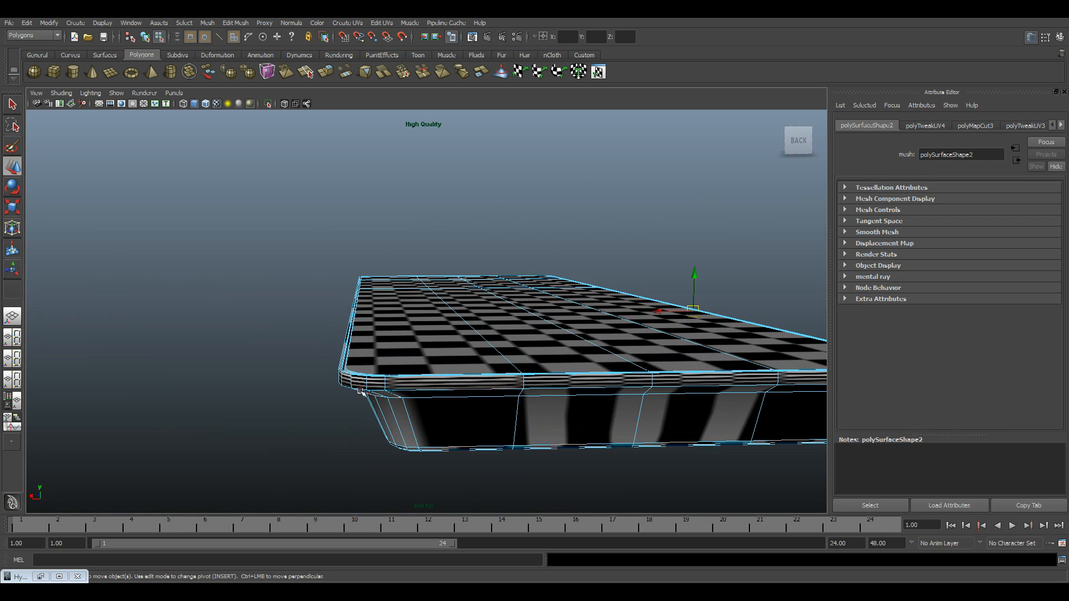
left_click_drag(617, 274, 485, 396, "alt")
scroll(490, 404, "down", 3)
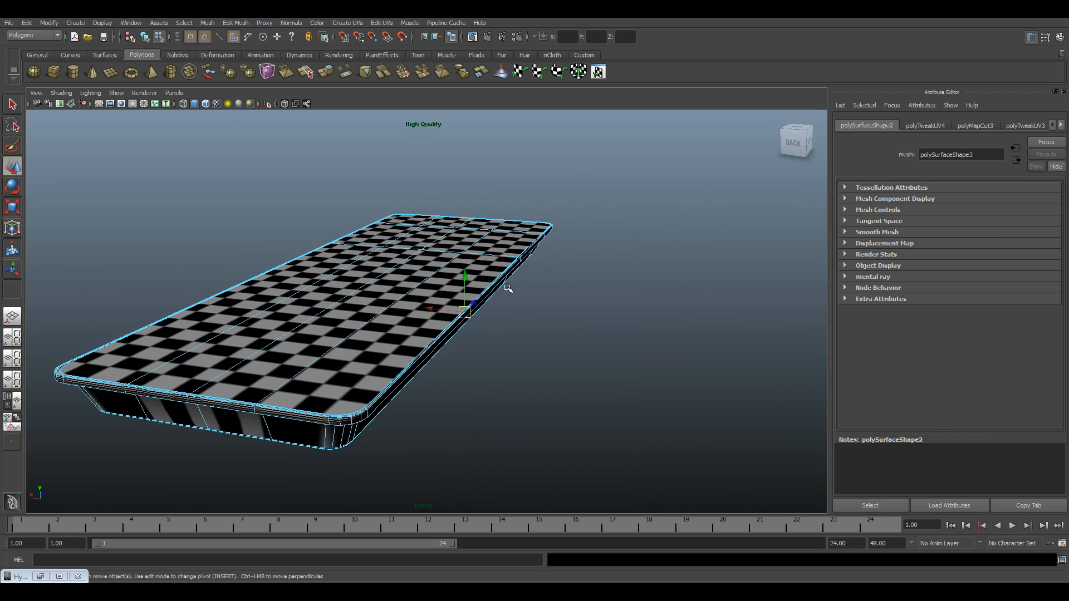
Restore the side-by-side views, switch to face selection in wireframe display and select all faces of the tray
key("space")
scroll(334, 362, "up", 6)
middle_click_drag(290, 370, 294, 330, "alt")
scroll(292, 351, "down", 6)
right_click_drag(294, 329, 250, 355)
middle_click_drag(249, 355, 256, 352, "alt")
right_click_drag(285, 303, 288, 330)
key("4")
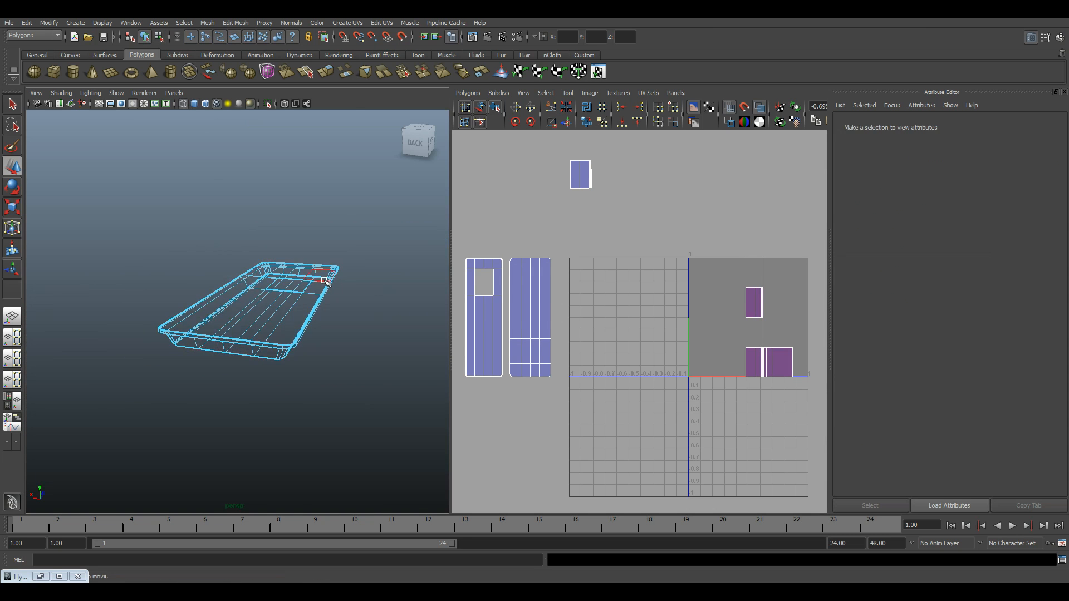
left_click_drag(388, 454, 389, 455)
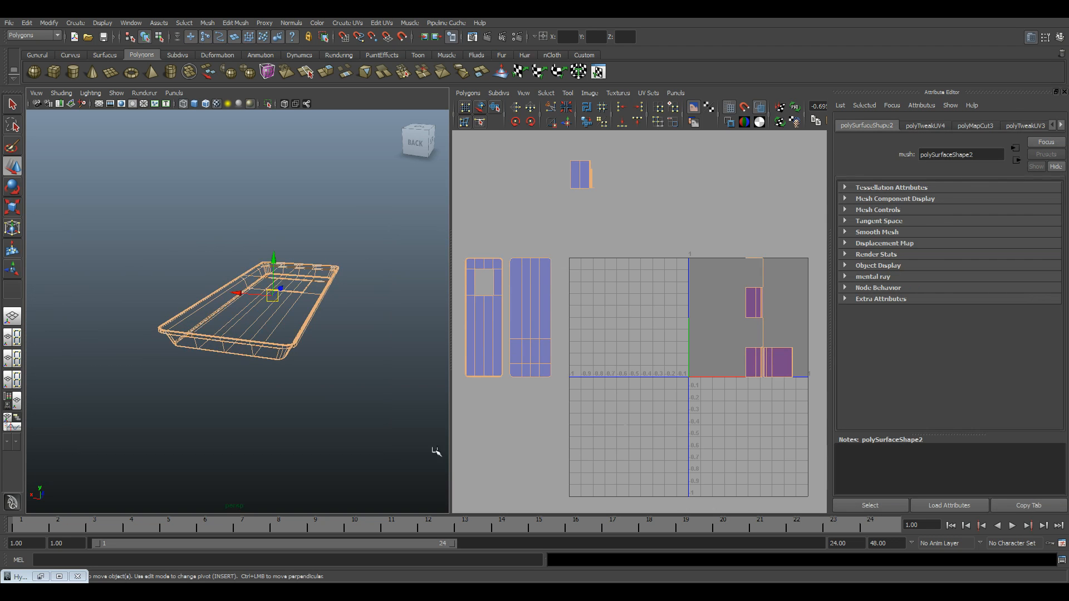
Remove the finished underside, top and recess shells from the face selection, keeping the unmapped rim and side faces selected
scroll(603, 310, "down", 1)
middle_click_drag(604, 310, 644, 341, "alt")
scroll(580, 373, "up", 4)
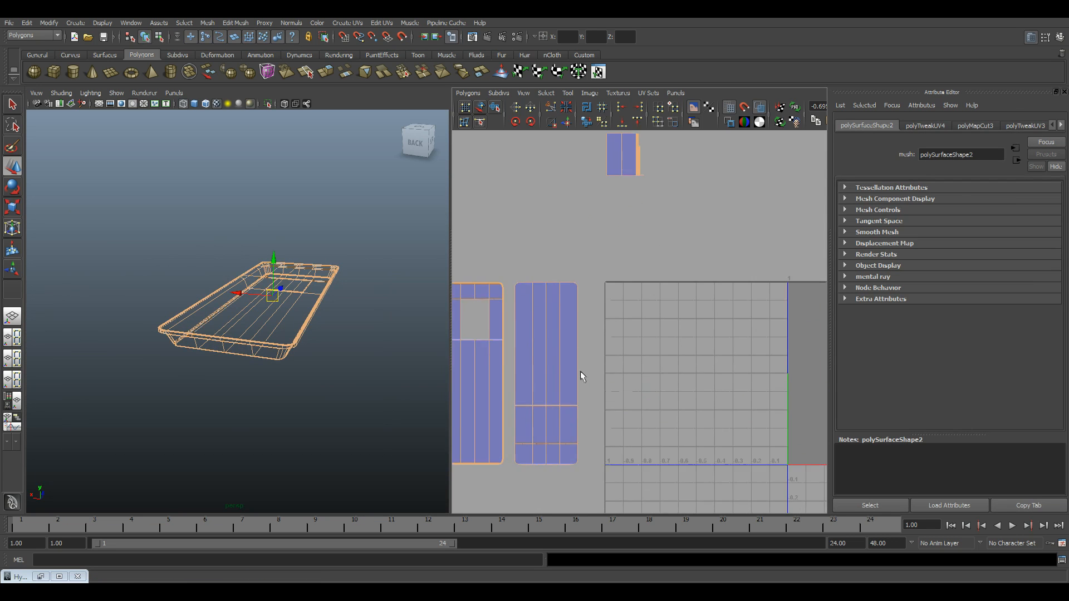
middle_click_drag(580, 376, 649, 353, "alt")
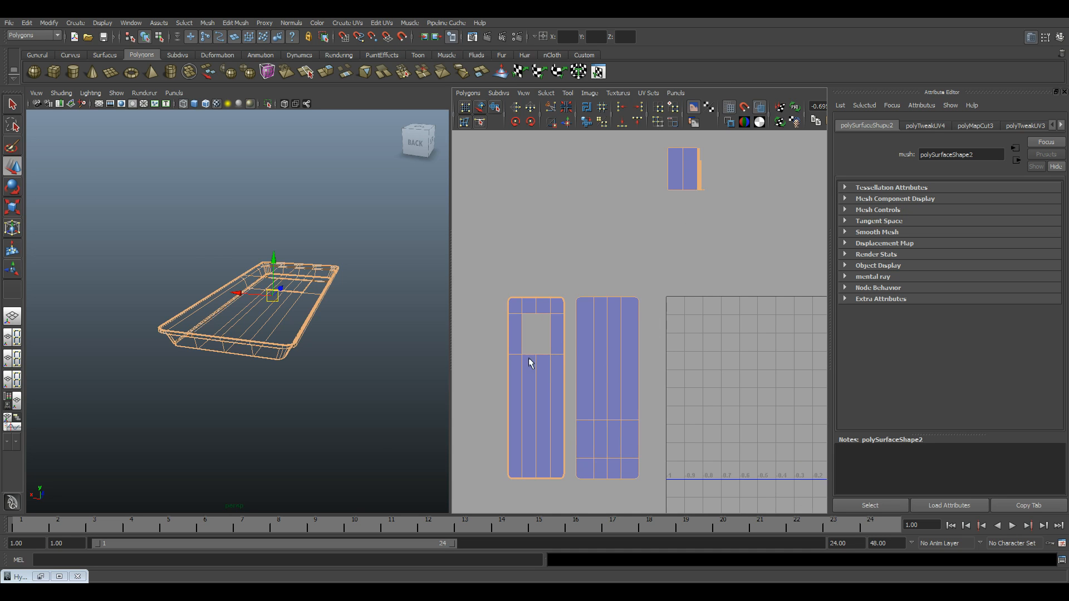
right_click_drag(735, 394, 656, 358, "alt")
middle_click_drag(710, 360, 633, 364, "alt")
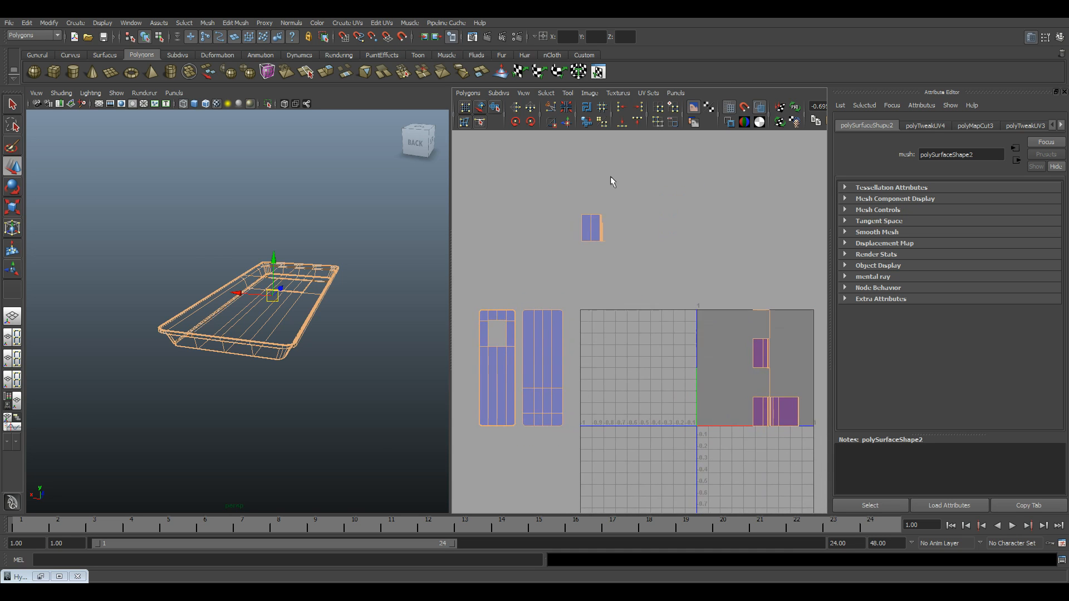
middle_click_drag(631, 192, 700, 184, "alt")
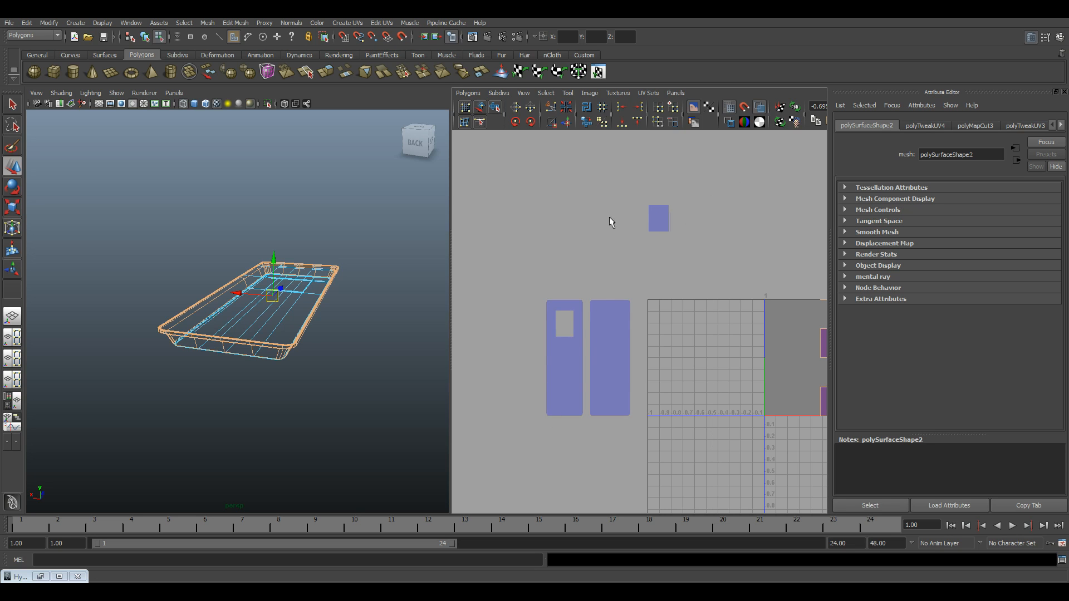
Show the textured display again and apply Automatic Mapping to the remaining rim and side faces
key("6")
mouse_move(337, 353)
left_mouse_down("alt")
mouse_move(281, 371)
mouse_move(333, 317)
mouse_move(301, 386)
mouse_move(317, 385)
left_mouse_up("alt")
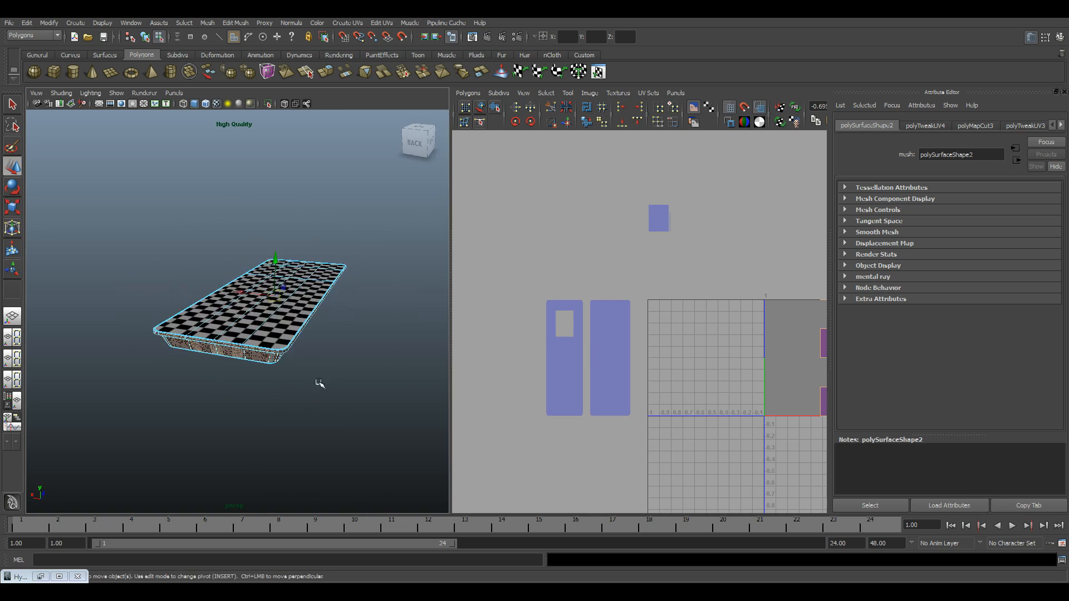
right_click_drag(317, 384, 417, 434, "alt")
left_click_drag(417, 434, 299, 415, "alt")
right_click_drag(300, 415, 234, 384, "alt")
mouse_move(233, 384)
middle_mouse_down("alt")
mouse_move(259, 395)
mouse_move(234, 402)
middle_mouse_up("alt")
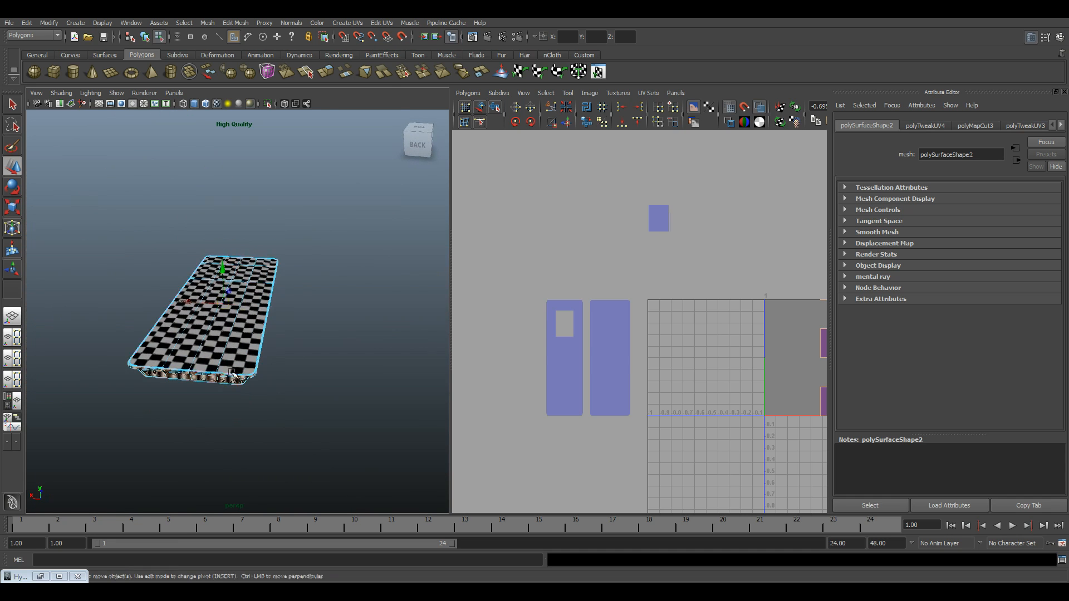
left_click(342, 23)
left_click(365, 72)
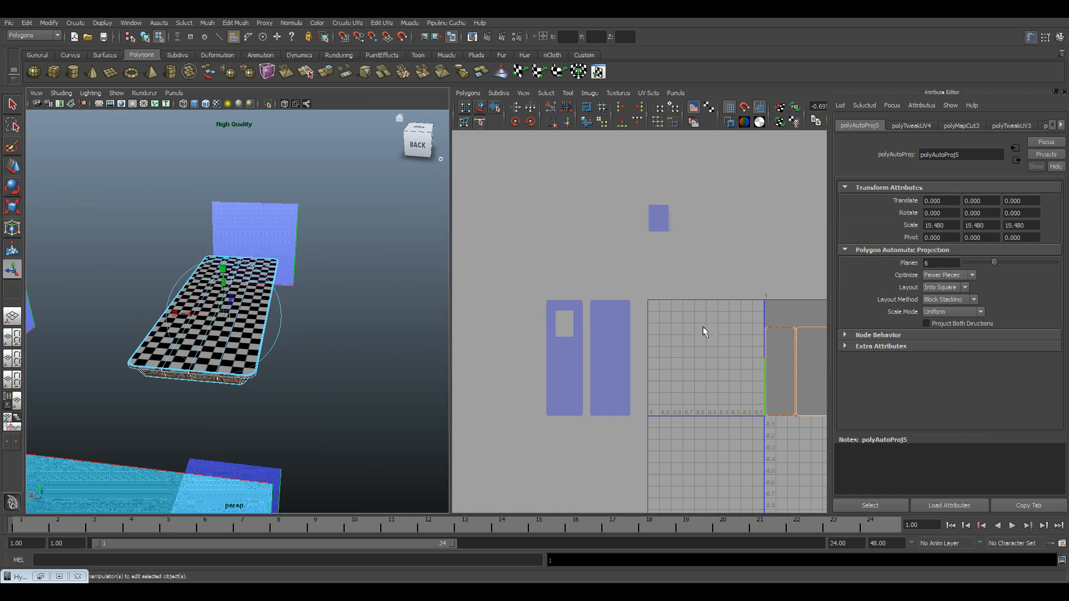
Separate the newly mapped rim and side UVs, move them below the UV grid and clear the selection
left_click(564, 107)
key("w")
left_click_drag(634, 339, 521, 469)
middle_click_drag(588, 447, 638, 354, "alt")
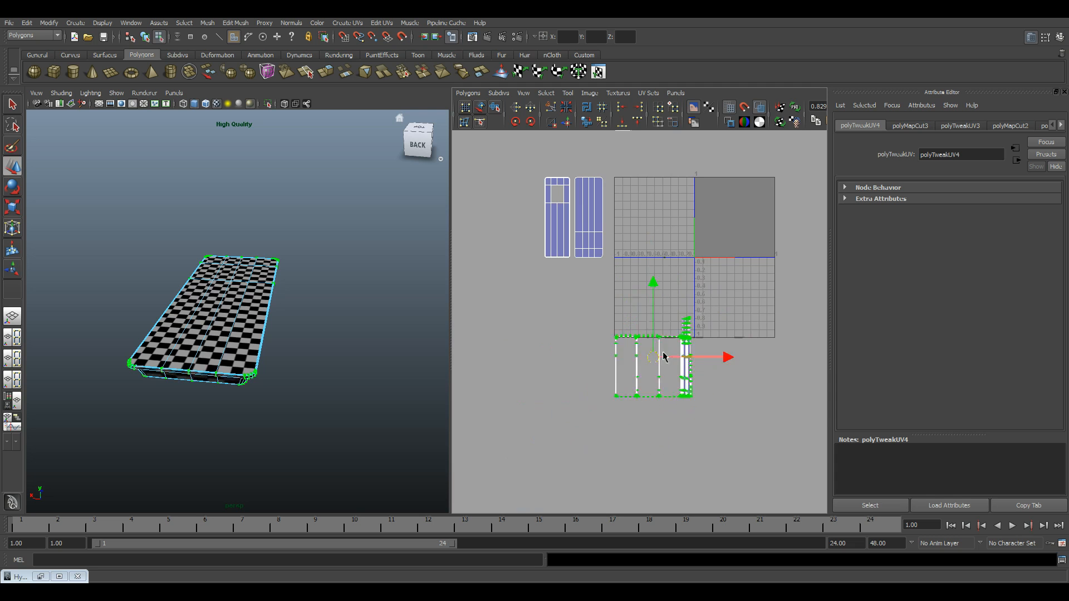
right_click_drag(654, 397, 756, 309, "alt")
left_click(773, 277)
Examine the rim loops and side-wall strips up close in an enlarged UV Texture Editor
right_click_drag(501, 356, 565, 325, "alt")
middle_click_drag(652, 291, 617, 333, "alt")
right_click_drag(691, 273, 773, 229, "alt")
middle_click_drag(764, 278, 732, 311, "alt")
middle_click_drag(497, 299, 857, 275, "alt")
right_click_drag(628, 267, 716, 362, "alt")
middle_click_drag(627, 299, 576, 429, "alt")
right_click_drag(612, 273, 670, 293, "alt")
key("space")
middle_click_drag(711, 312, 782, 410, "alt")
right_click_drag(398, 298, 433, 361, "alt")
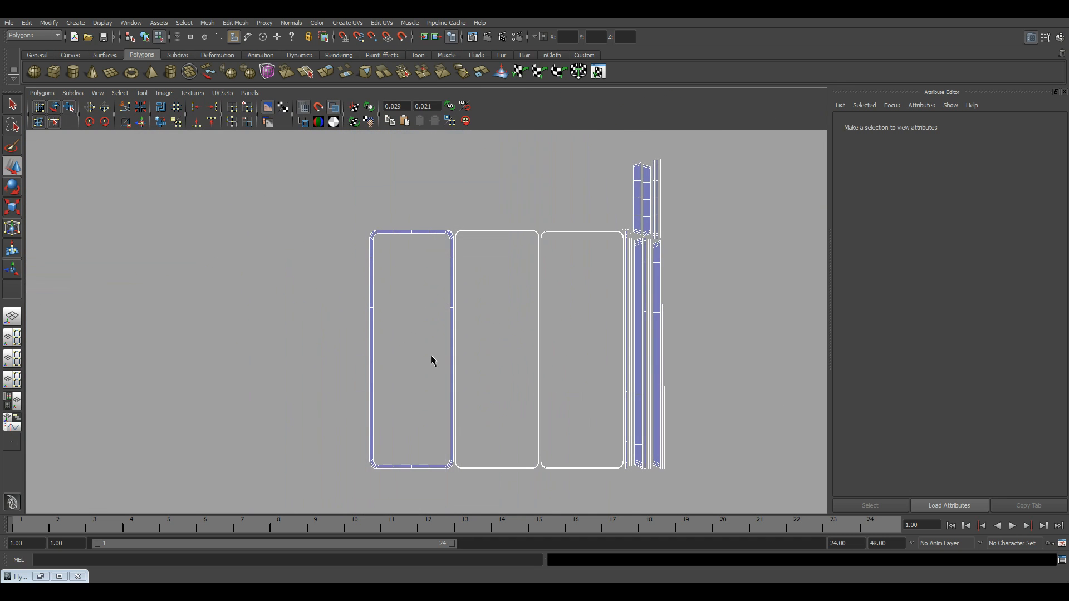
middle_click_drag(552, 357, 502, 362, "alt")
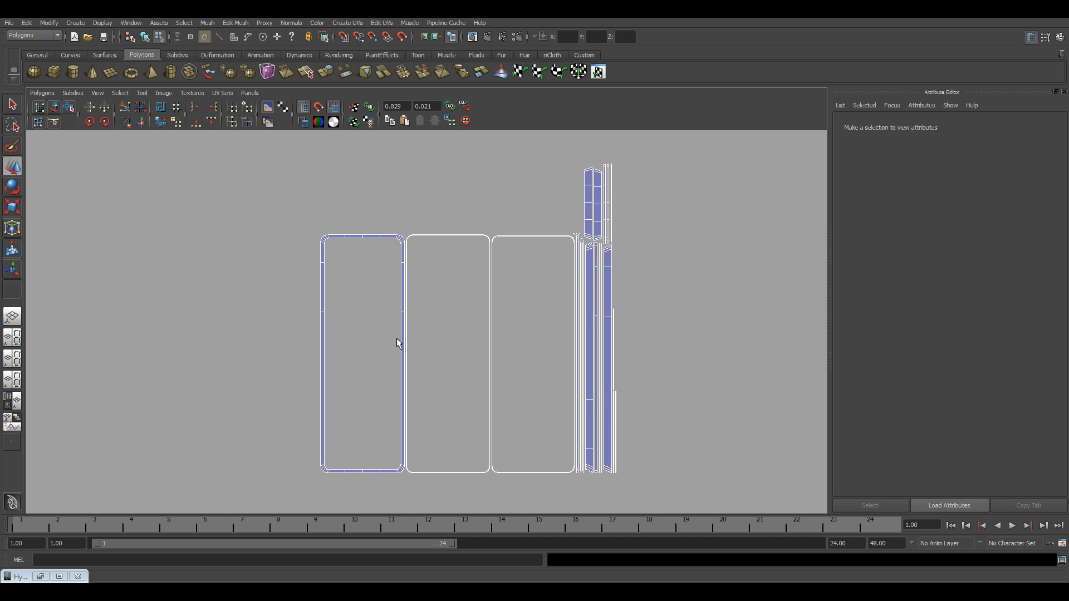
middle_click_drag(439, 226, 322, 209, "alt")
middle_click_drag(345, 259, 473, 363, "alt")
right_click_drag(473, 362, 626, 382, "alt")
middle_click_drag(626, 382, 565, 249, "alt")
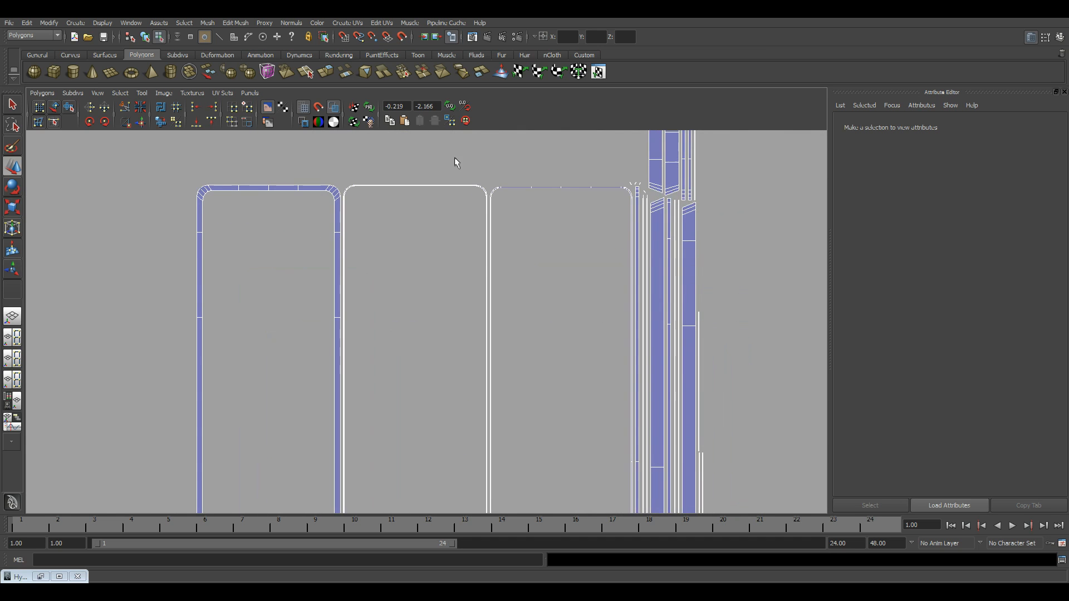
Select UVs on the loop-shaped rim shells and bring the empty 0 to 1 space into view
left_click_drag(517, 276, 517, 276)
right_click_drag(551, 354, 525, 353, "alt")
middle_click_drag(525, 353, 531, 213, "alt")
left_click_drag(408, 363, 558, 430)
right_click_drag(541, 359, 516, 345, "alt")
middle_click_drag(593, 145, 563, 389, "alt")
right_click_drag(563, 389, 429, 363, "alt")
middle_click_drag(623, 139, 559, 319, "alt")
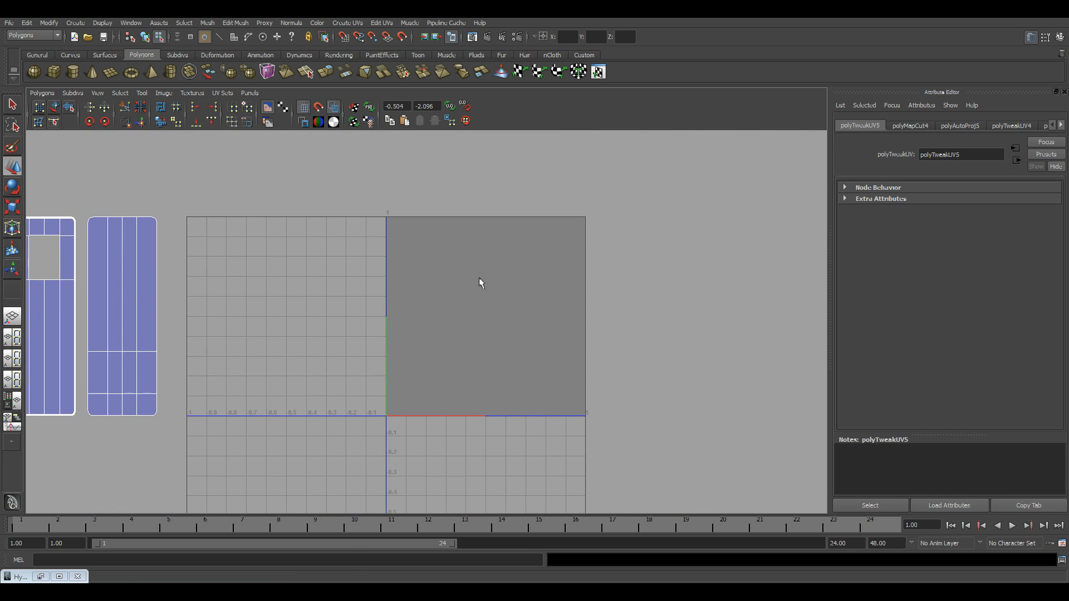
Go back to the rim loops below the grid, clear the selection and examine the loop outlines and their rounded corners up close
right_click_drag(509, 374, 439, 340, "alt")
middle_click_drag(439, 340, 487, 129, "alt")
middle_click_drag(511, 306, 498, 152, "alt")
middle_click_drag(486, 277, 519, 170, "alt")
middle_click_drag(448, 238, 461, 424, "alt")
right_click_drag(456, 334, 596, 376, "alt")
right_click_drag(471, 315, 592, 337, "alt")
middle_click_drag(591, 336, 578, 348, "alt")
right_click_drag(577, 348, 555, 337, "alt")
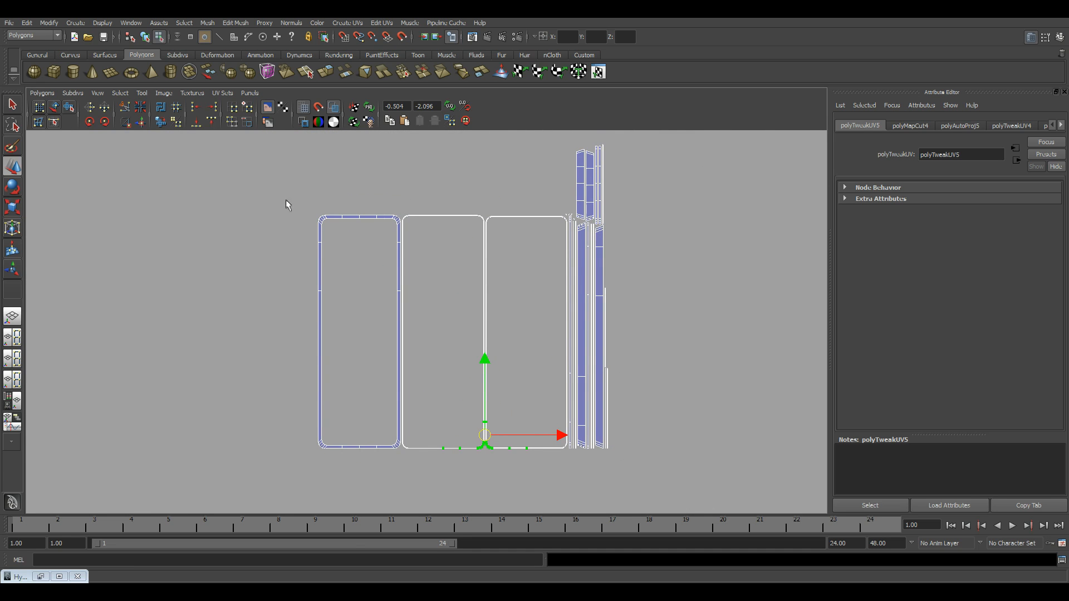
left_click(663, 348)
right_click_drag(663, 347, 818, 389, "alt")
middle_click_drag(436, 162, 430, 318, "alt")
right_click_drag(430, 319, 897, 482, "alt")
scroll(357, 306, "up", 3)
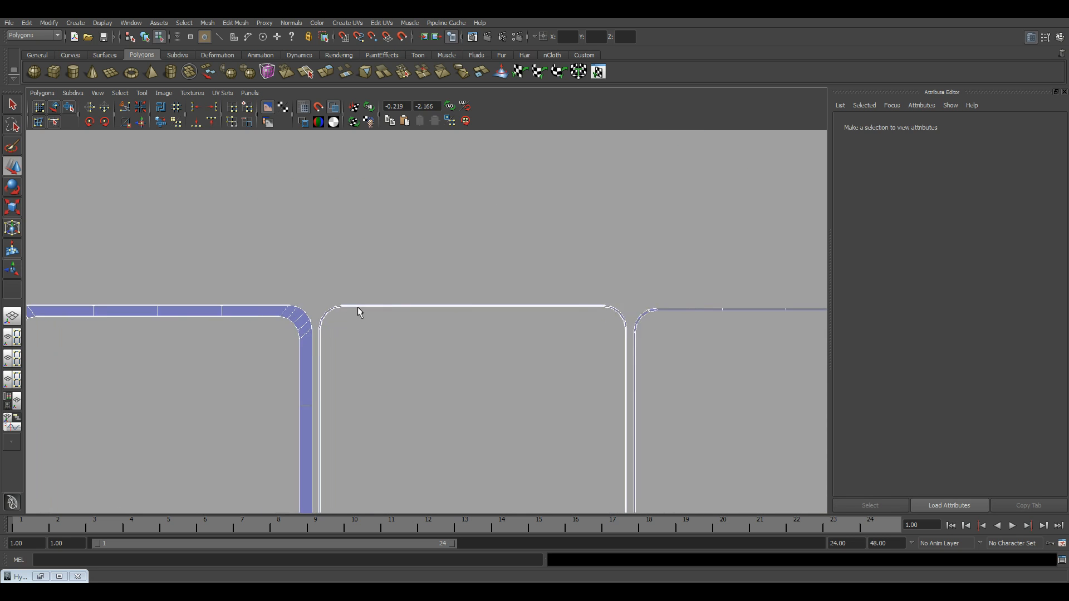
right_click_drag(682, 313, 125, 315, "alt")
middle_click_drag(571, 365, 579, 201, "alt")
right_click_drag(579, 201, 106, 243, "alt")
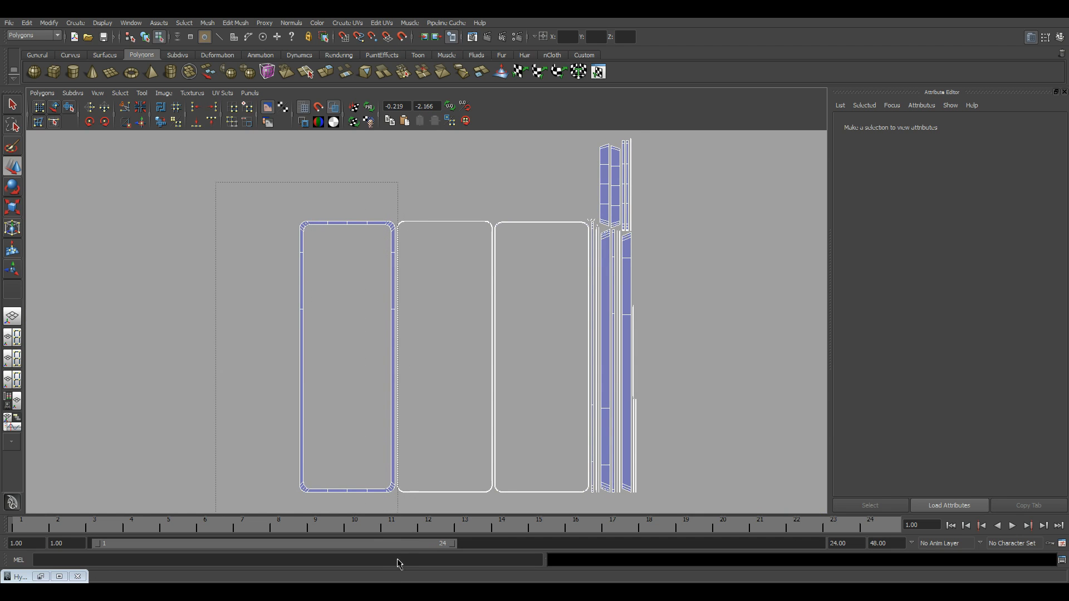
Select the thick rim loop shell and move it sideways, away from the two thin loops
left_click_drag(396, 563, 396, 563)
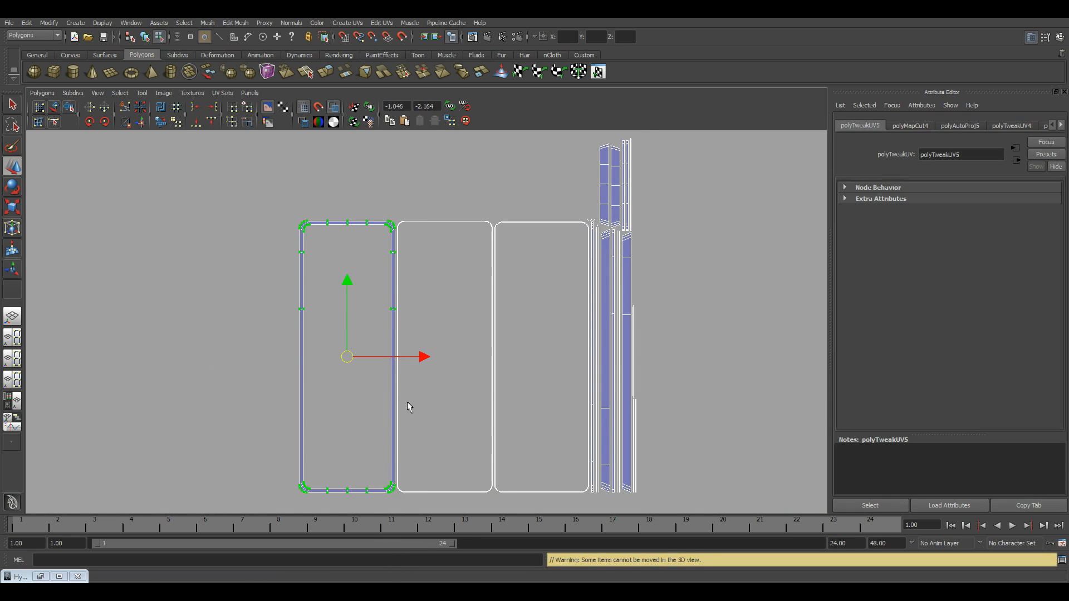
left_click(410, 360)
key("ctrl+z")
left_click_drag(419, 358, 306, 369)
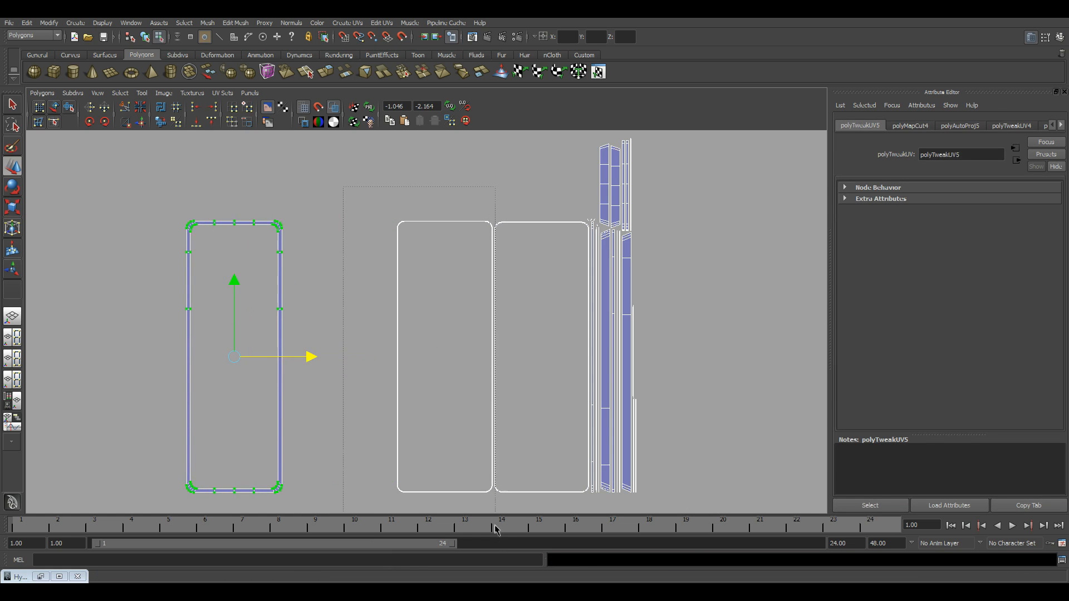
Move the two thin loop shells sideways, leaving gaps between them and beside the side-wall strips
left_click_drag(493, 536, 491, 535)
left_click_drag(512, 355, 451, 370)
left_click_drag(592, 582, 592, 583)
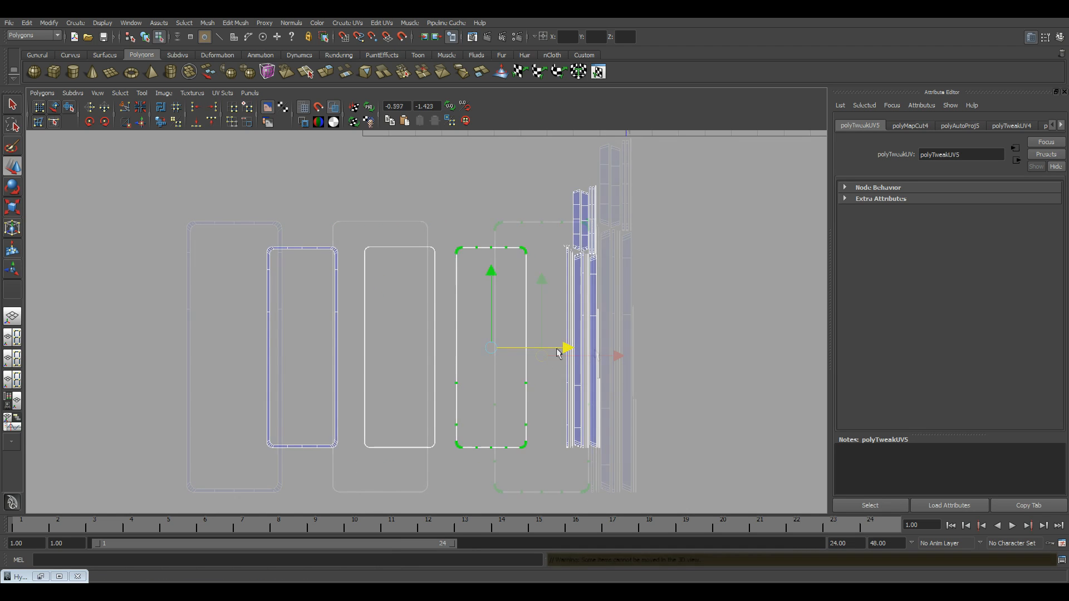
right_click_drag(561, 355, 321, 366, "alt")
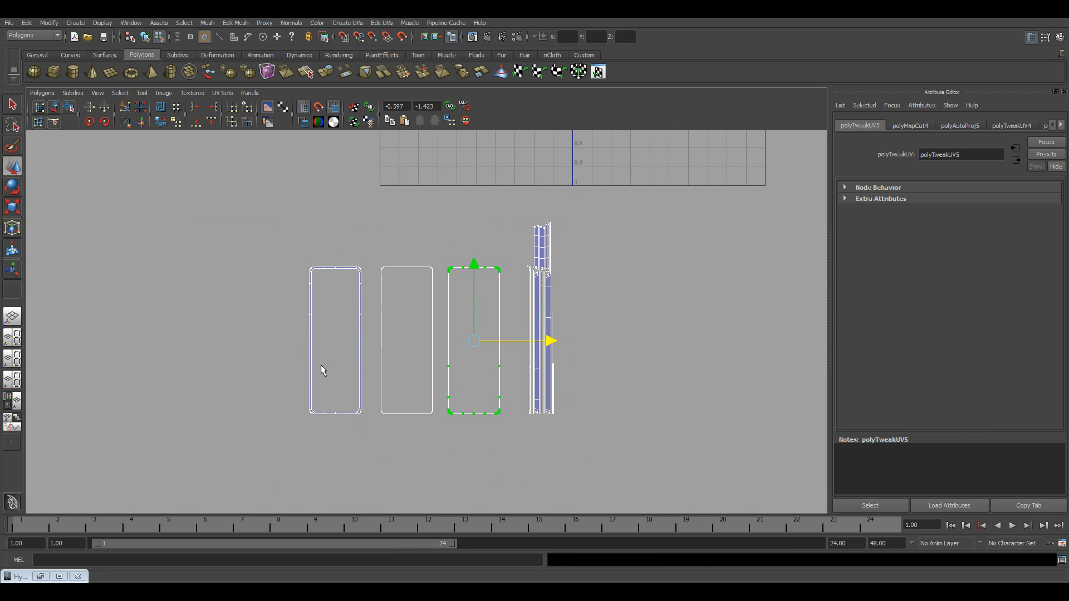
right_click_drag(540, 368, 423, 357, "alt")
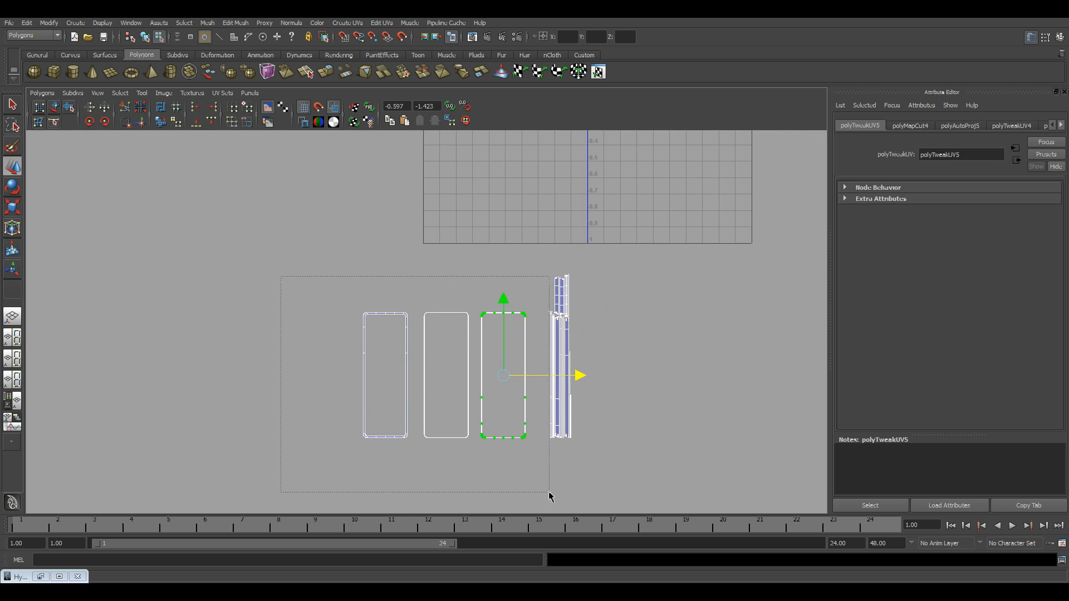
Select all three rim loops, move them into the 0 to 1 space and scale them down to about half its height
left_click_drag(549, 496, 549, 493)
right_click_drag(596, 389, 377, 368, "alt")
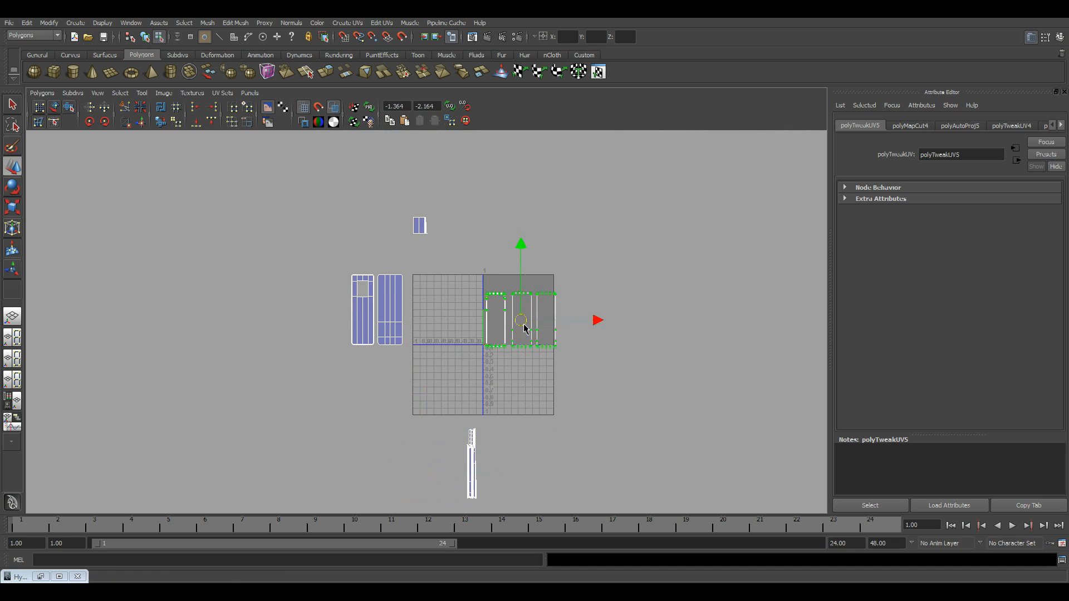
left_click_drag(524, 325, 521, 317)
right_click_drag(562, 380, 680, 348, "alt")
middle_click_drag(680, 348, 557, 381, "alt")
key("r")
left_click_drag(508, 337, 485, 291)
key("w")
right_click_drag(552, 423, 667, 559, "alt")
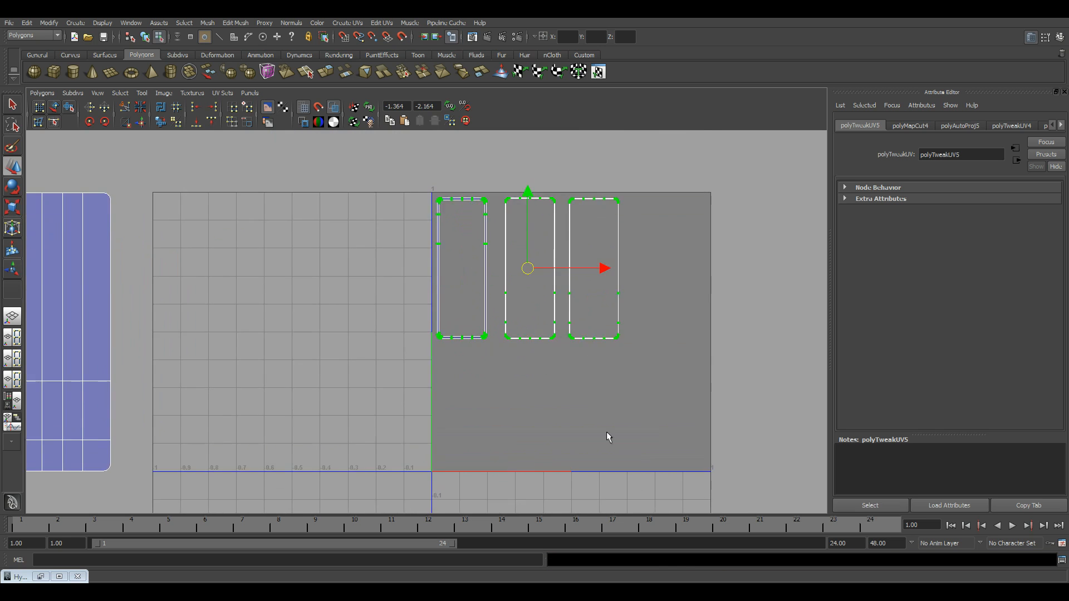
Scale the three loops up slightly to reach the upper edge of the 0 to 1 space and clear the selection
middle_click_drag(504, 232, 477, 305, "alt")
right_click_drag(477, 305, 524, 387, "alt")
middle_click_drag(524, 386, 470, 383, "alt")
key("r")
left_click_drag(490, 350, 495, 351)
left_click(687, 278)
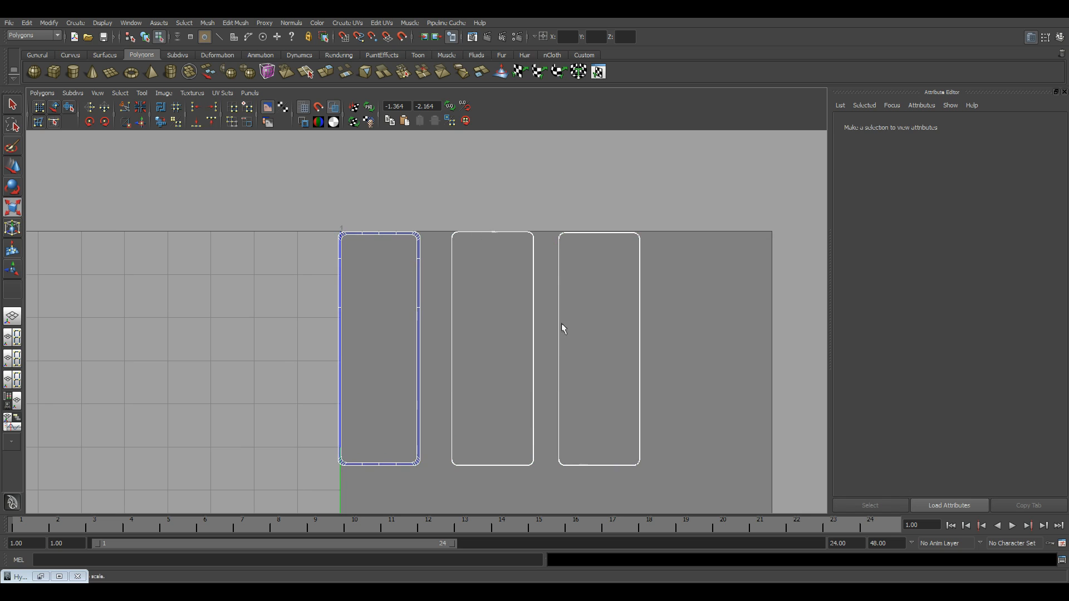
Select the three loops again and shift them horizontally, clear of the edge of the 0 to 1 space
middle_click_drag(421, 348, 377, 312, "alt")
left_click_drag(311, 217, 510, 342)
right_click_drag(568, 337, 367, 383, "alt")
middle_click_drag(367, 384, 498, 353, "alt")
left_click_drag(587, 280, 608, 281)
right_click_drag(737, 381, 526, 356, "alt")
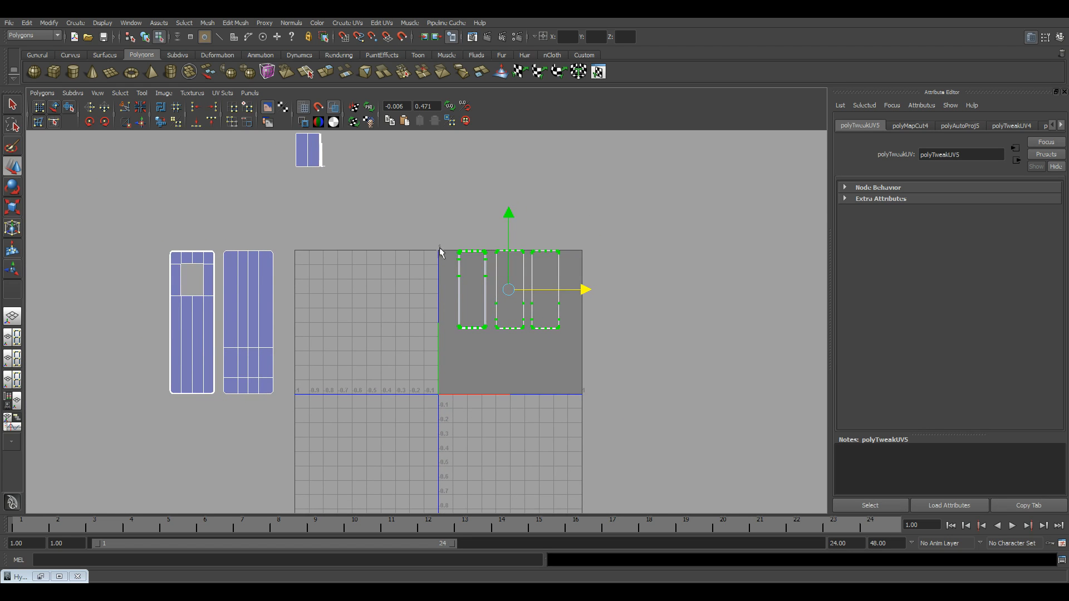
Move the middle thin loop inside the thick rim loop and scale it down to fit within it
middle_click_drag(524, 301, 496, 409, "alt")
right_click_drag(497, 409, 665, 440, "alt")
middle_click_drag(665, 440, 581, 238, "alt")
middle_click_drag(412, 239, 430, 295, "alt")
right_click_drag(430, 295, 500, 302, "alt")
middle_click_drag(499, 302, 474, 314, "alt")
right_click_drag(474, 313, 560, 322, "alt")
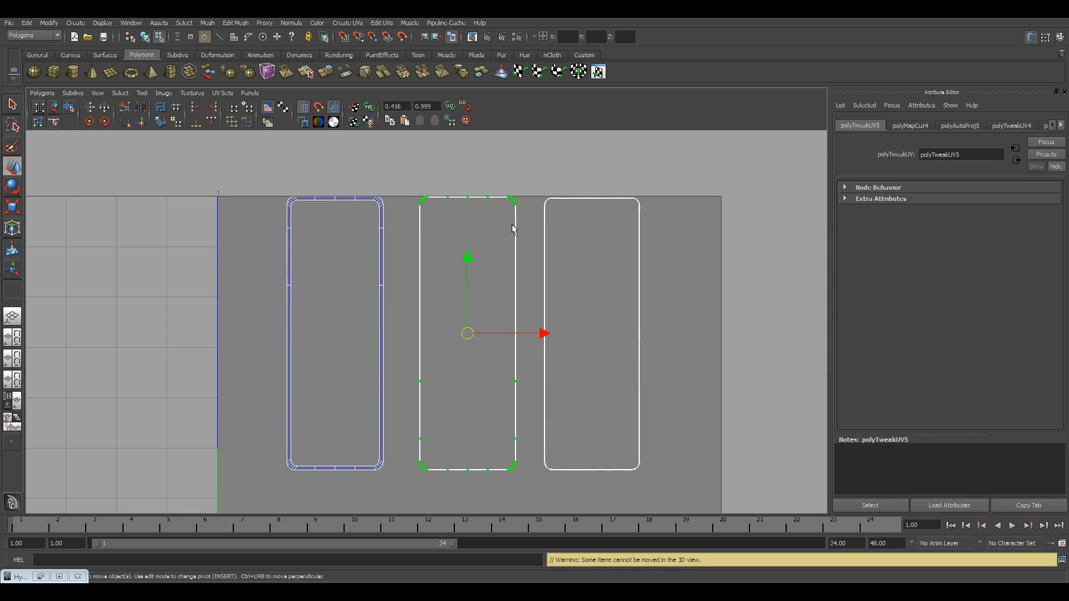
left_click(407, 177)
left_click_drag(517, 429, 519, 432)
left_click_drag(467, 334, 323, 338)
key("r")
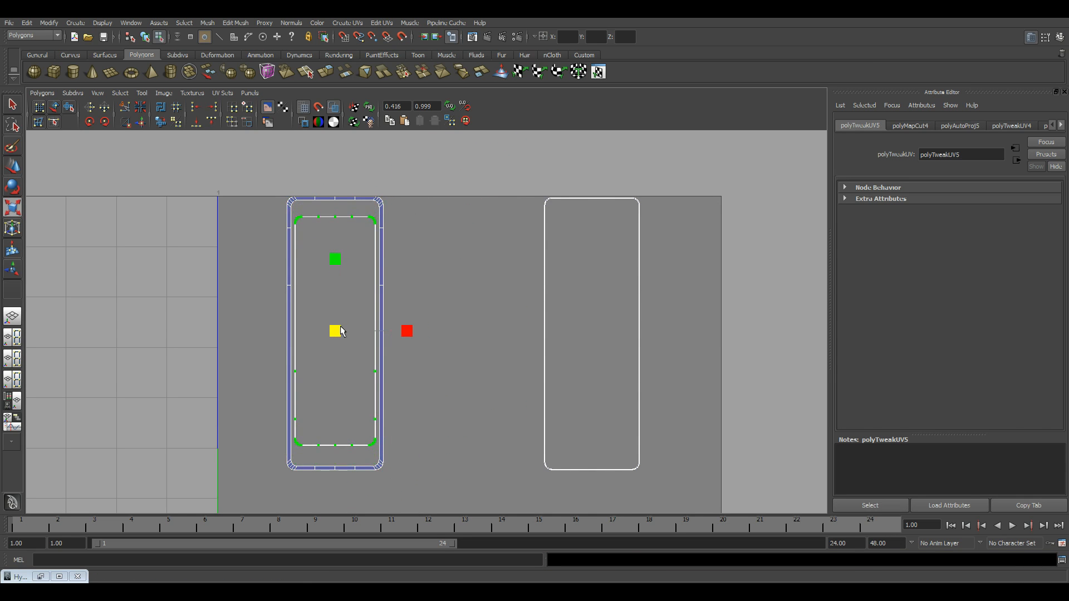
Move the remaining thin loop inside the two nested loops and scale it down to fit
key("w")
left_click(522, 214)
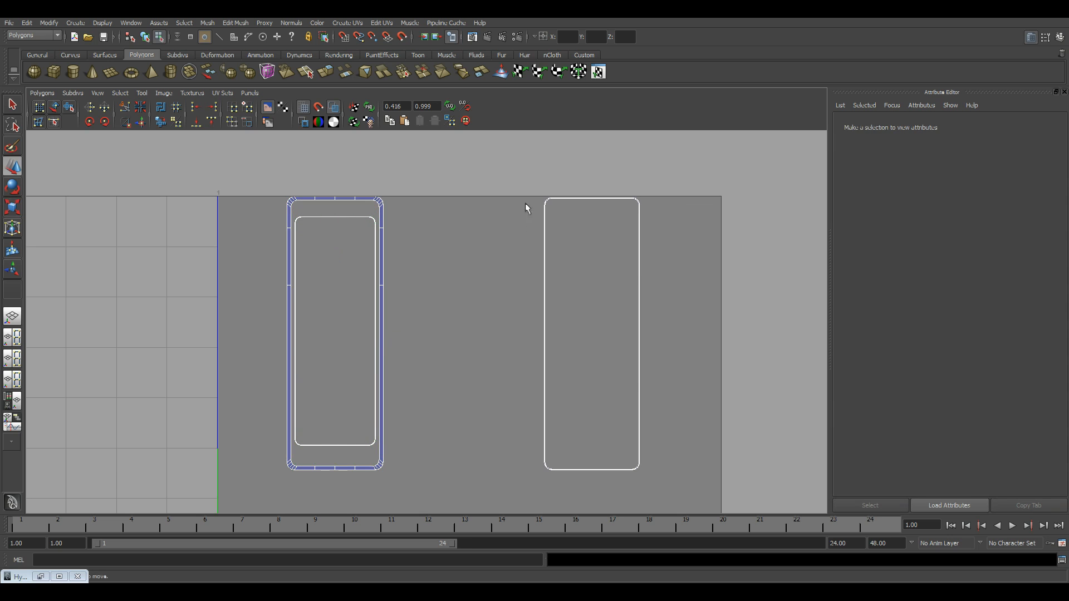
left_click_drag(710, 546, 710, 545)
left_click_drag(588, 338, 332, 333)
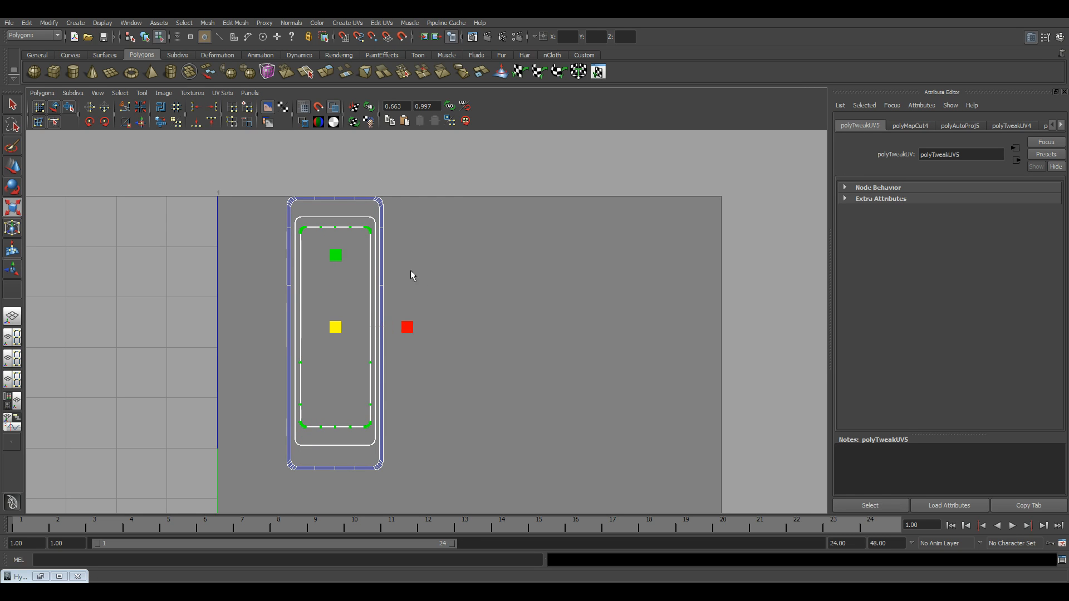
Select all three nested loops and move them out of the 0 to 1 space, beyond the two large panel shells
left_click_drag(463, 545, 463, 547)
right_click_drag(461, 413, 290, 402, "alt")
middle_click_drag(290, 401, 465, 355, "alt")
key("w")
right_click_drag(563, 355, 168, 340, "alt")
middle_click_drag(519, 440, 557, 348, "alt")
right_click_drag(556, 349, 391, 330, "alt")
middle_click_drag(392, 330, 365, 456, "alt")
middle_click_drag(533, 425, 528, 312, "alt")
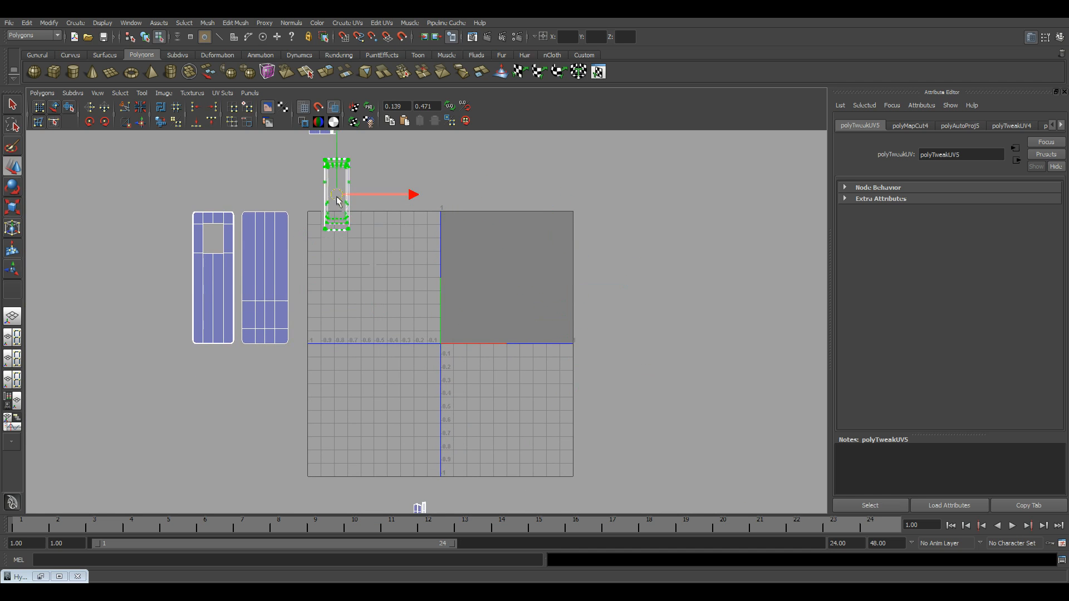
right_click_drag(384, 313, 335, 312, "alt")
middle_click_drag(335, 313, 368, 355, "alt")
Return to the side-by-side perspective and UV layout and examine the checker pattern along the tray's rim
key("space")
key("space")
key("space")
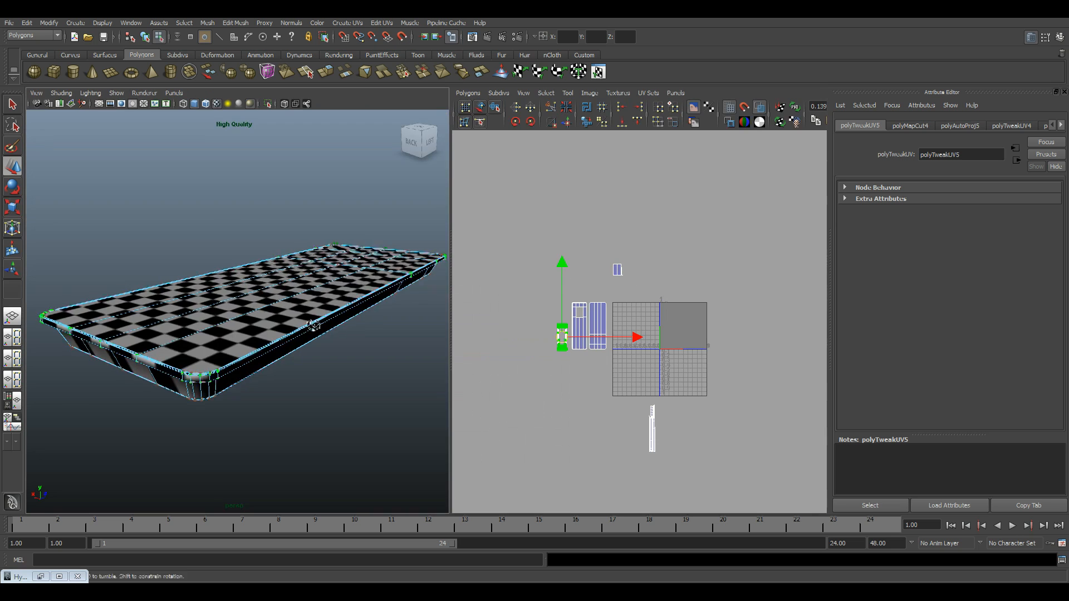
left_click_drag(313, 326, 245, 329, "alt")
right_click_drag(245, 329, 353, 408, "alt")
middle_click_drag(353, 408, 287, 389, "alt")
left_click_drag(286, 390, 305, 345, "alt")
right_click_drag(301, 358, 258, 363, "alt")
middle_click_drag(257, 363, 283, 390, "alt")
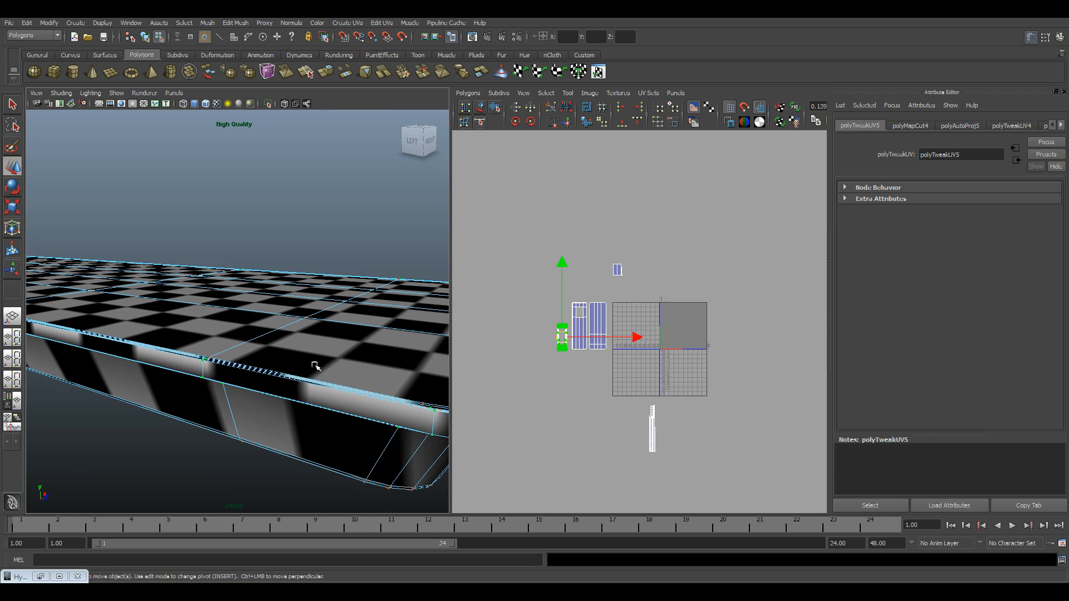
Try a uniform scale on the nested rim loops, undo it, and stretch them vertically to even out the rim's checker squares
middle_click_drag(602, 389, 630, 386, "alt")
right_click_drag(630, 386, 759, 434, "alt")
middle_click_drag(624, 384, 738, 382, "alt")
right_click_drag(541, 310, 644, 389, "alt")
middle_click_drag(646, 390, 602, 386, "alt")
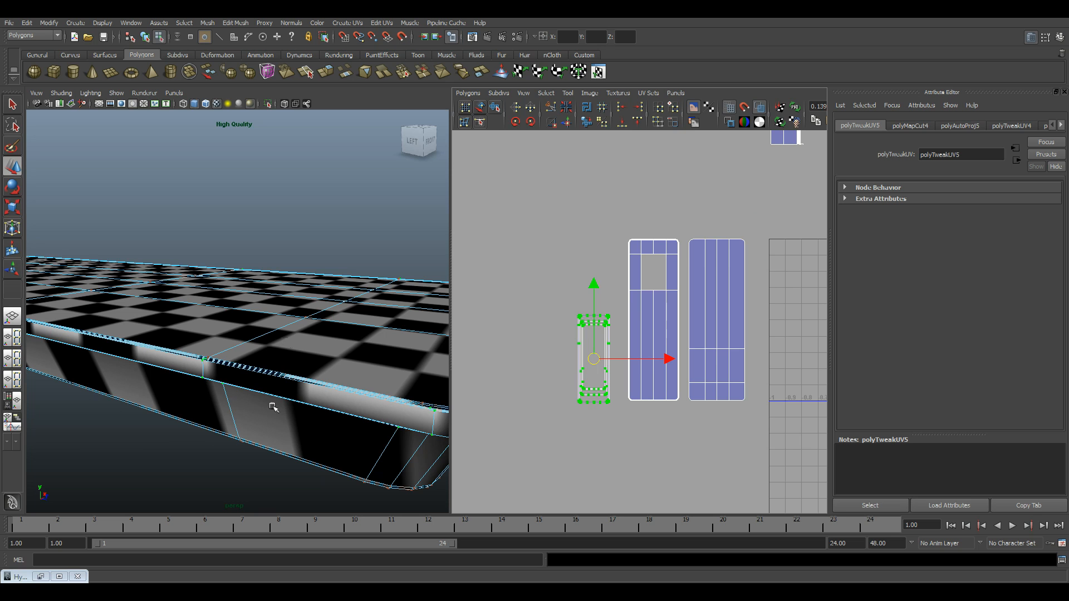
key("r")
left_click_drag(595, 366, 633, 391)
key("ctrl+z")
left_click_drag(356, 397, 221, 332, "alt")
middle_click_drag(625, 355, 630, 366, "shift")
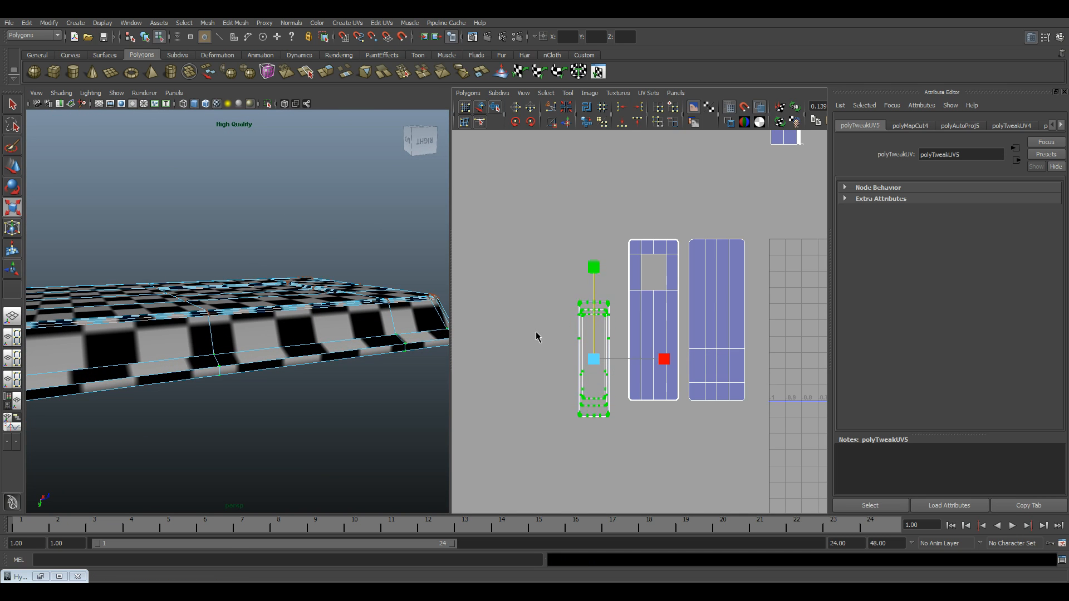
middle_click_drag(531, 327, 544, 333, "shift")
Move the nested rim loops to the free area above the two large panel shells
right_click_drag(607, 372, 507, 408, "alt")
key("w")
middle_click_drag(658, 349, 601, 344, "alt")
left_click_drag(566, 341, 691, 367)
middle_click_drag(679, 365, 599, 397, "alt")
right_click_drag(599, 397, 613, 406, "alt")
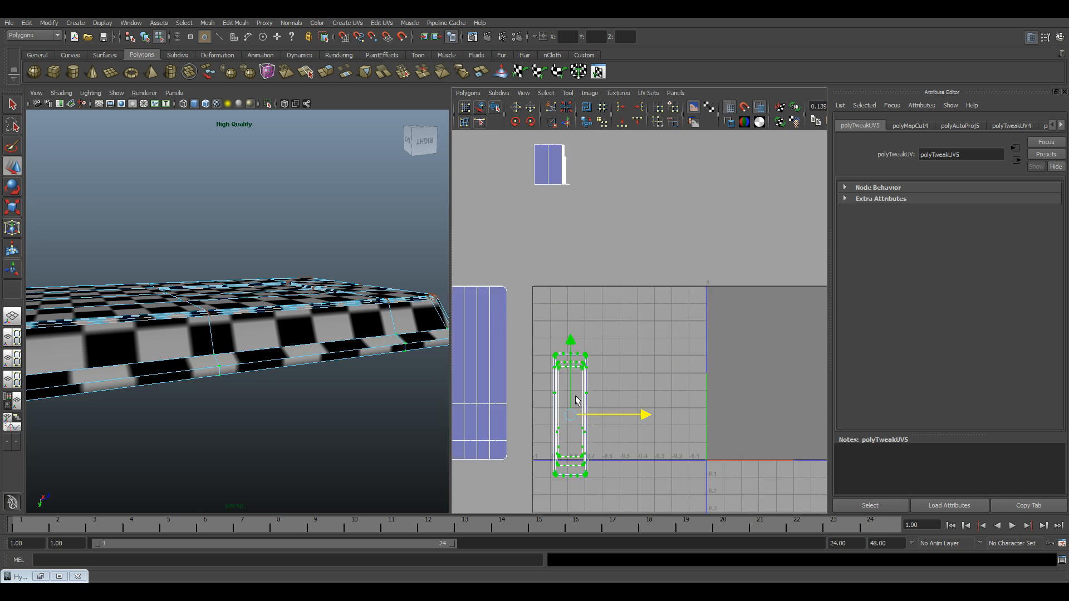
middle_click_drag(614, 410, 676, 381, "alt")
left_click_drag(633, 396, 512, 201)
scroll(616, 392, "down", 4)
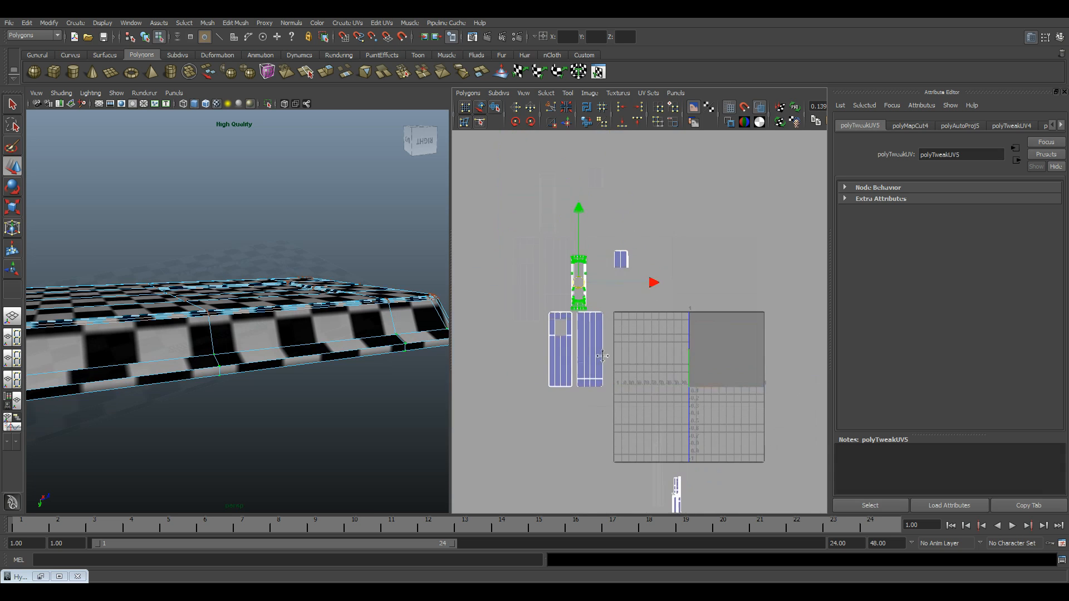
middle_click_drag(589, 361, 552, 337, "alt")
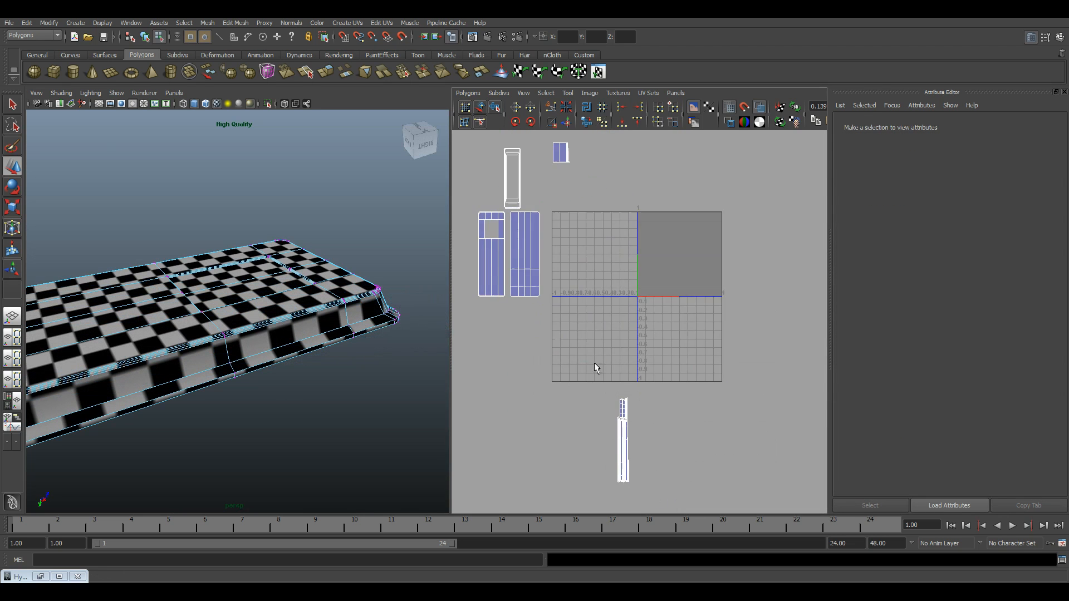
Clear the selection, select the side-wall strips below the grid and move them up into the grid's upper-left quadrant
scroll(592, 367, "up", 2)
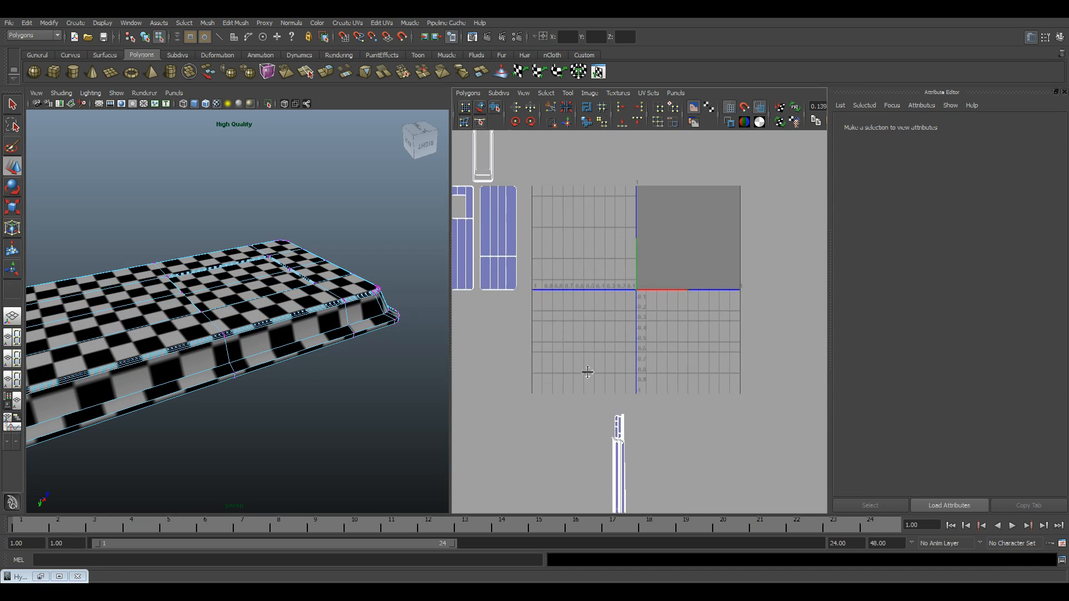
middle_click_drag(588, 373, 633, 303, "alt")
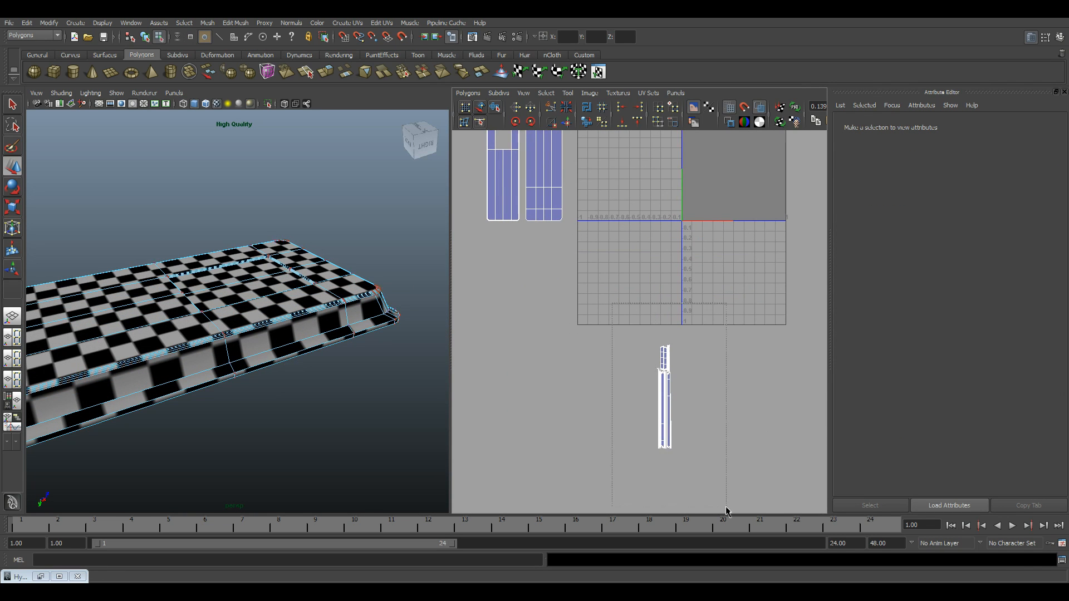
left_click_drag(725, 506, 724, 506)
middle_click_drag(584, 302, 602, 418, "alt")
right_click_drag(601, 417, 547, 353, "alt")
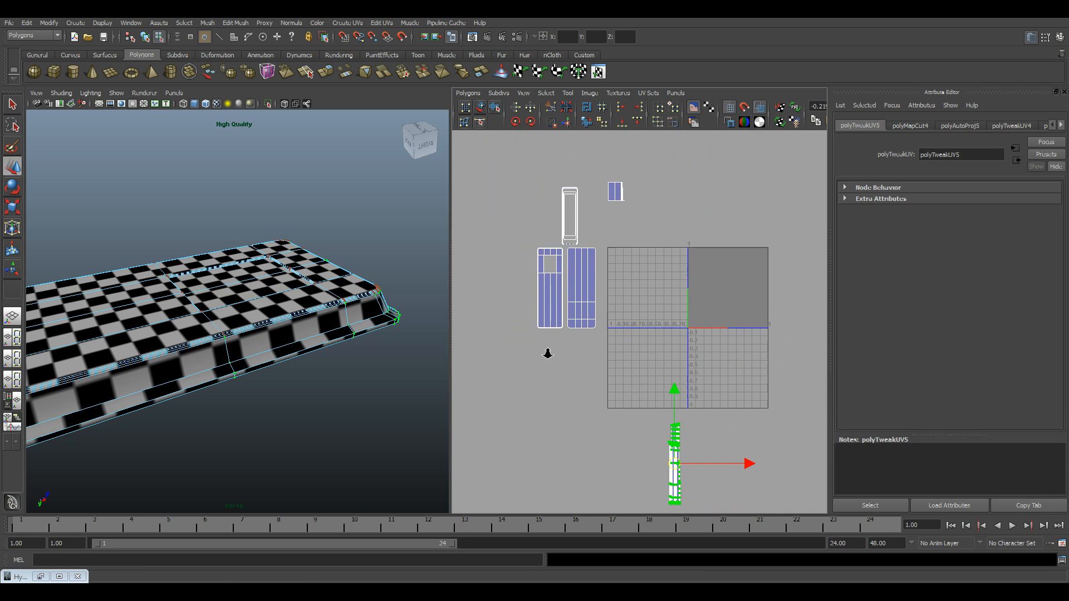
middle_click_drag(647, 430, 643, 381, "alt")
left_click_drag(669, 411, 634, 257)
Frame the tray's side wall up close and scale up the side-wall strips to match the checker size on top
left_click_drag(237, 377, 289, 364, "alt")
right_click_drag(311, 370, 344, 389, "alt")
middle_click_drag(344, 389, 357, 368, "alt")
left_click_drag(356, 368, 306, 369, "alt")
key("f")
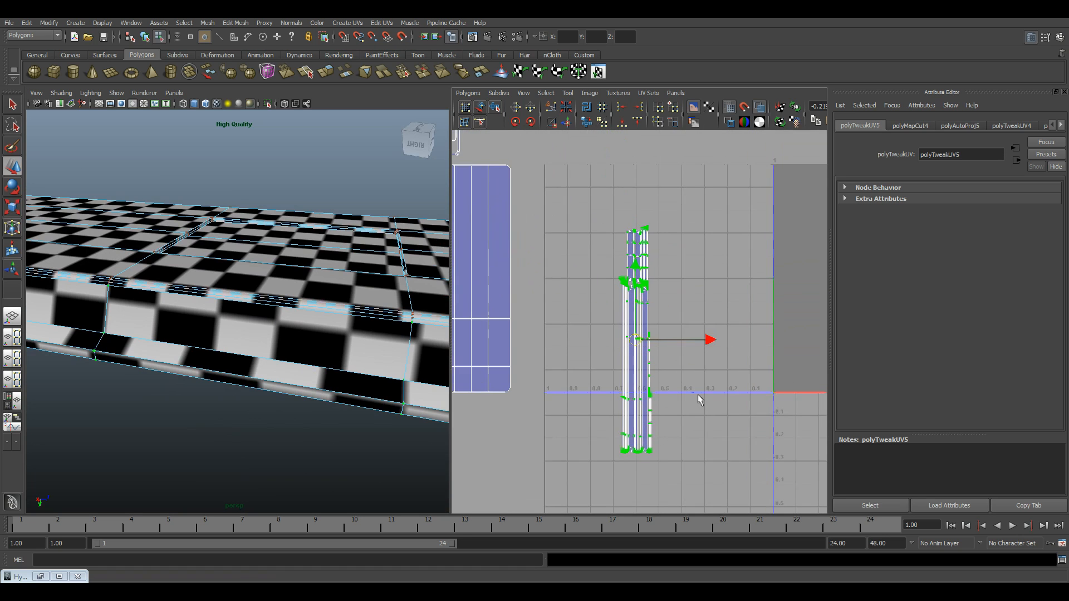
left_click_drag(641, 340, 662, 342)
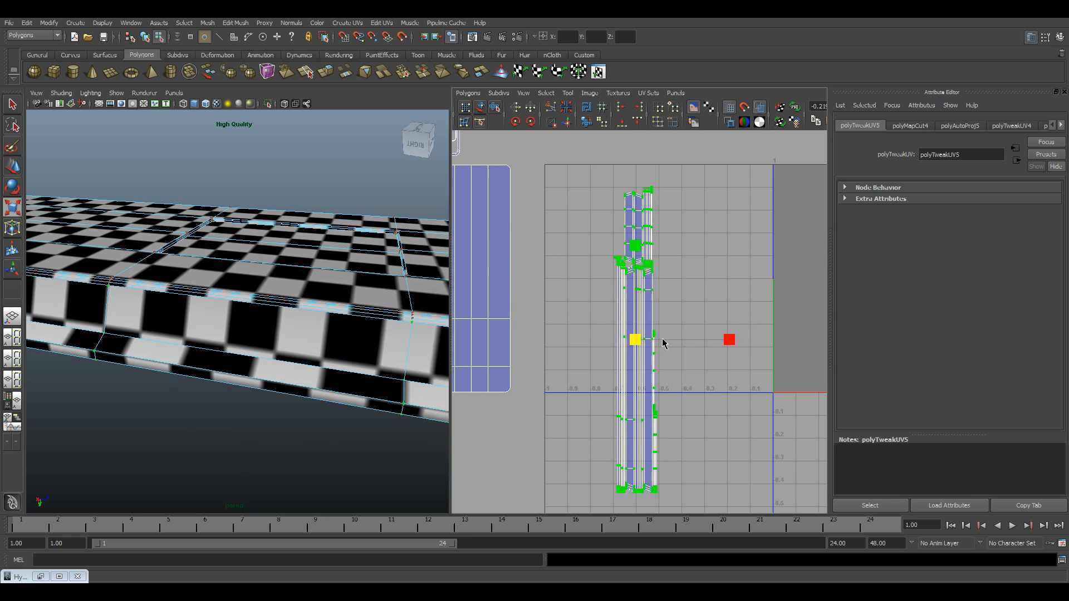
Nudge the side-wall strips slightly, try enlarging them further and undo the enlargement
key("w")
left_click(671, 339)
left_click_drag(641, 282, 636, 279)
key("r")
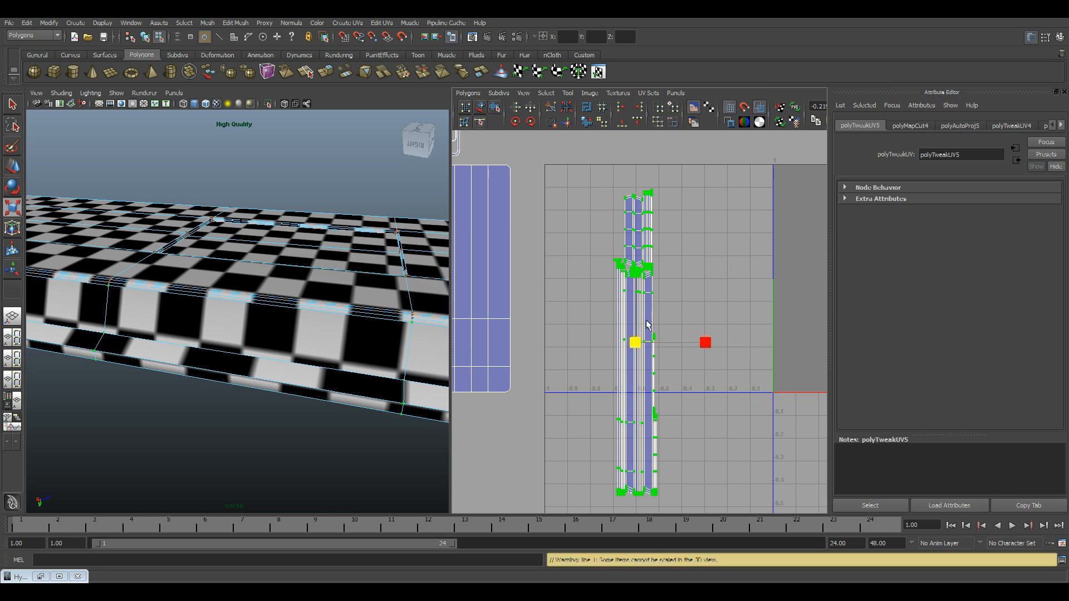
left_click_drag(639, 345, 672, 342)
key("ctrl+z")
Stretch the side-wall strips vertically to even out the checker squares, undoing a trial enlargement along the way
left_click_drag(639, 274, 636, 276)
key("r")
left_click_drag(638, 347, 663, 351)
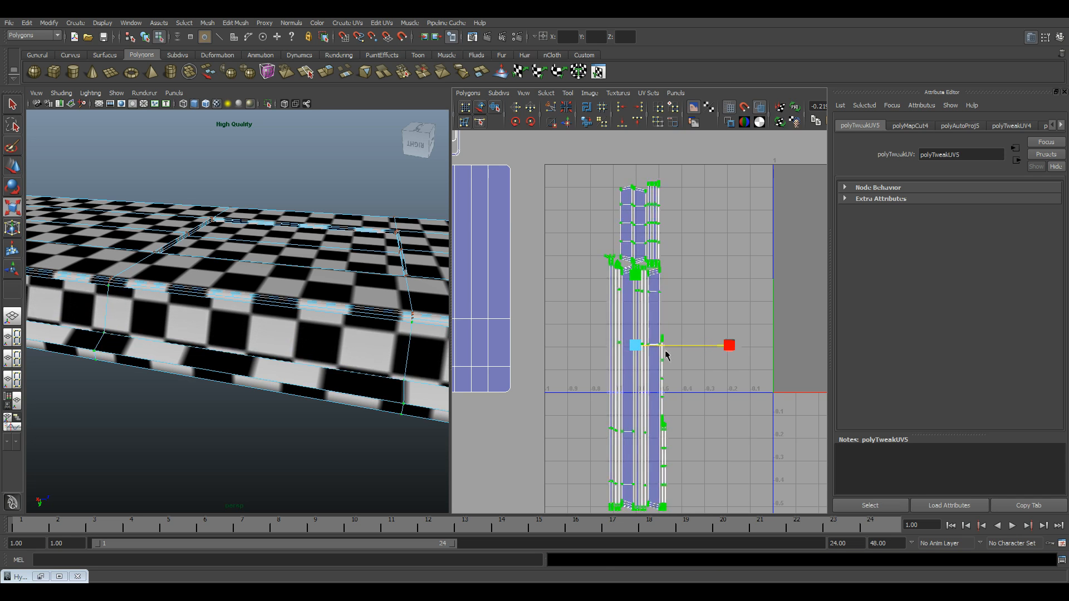
key("ctrl+z")
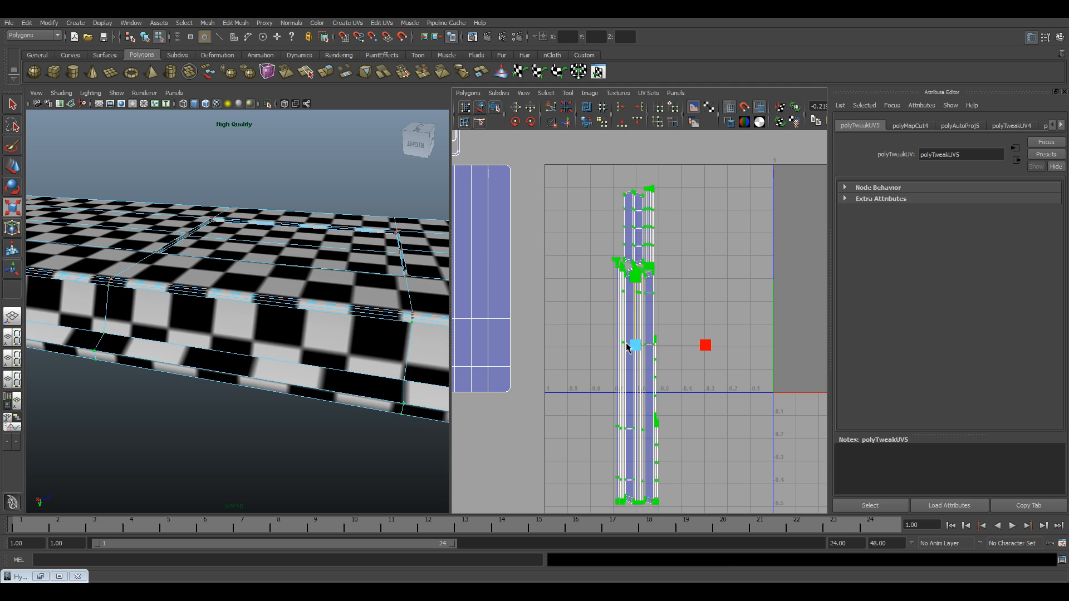
middle_click_drag(633, 348, 661, 341)
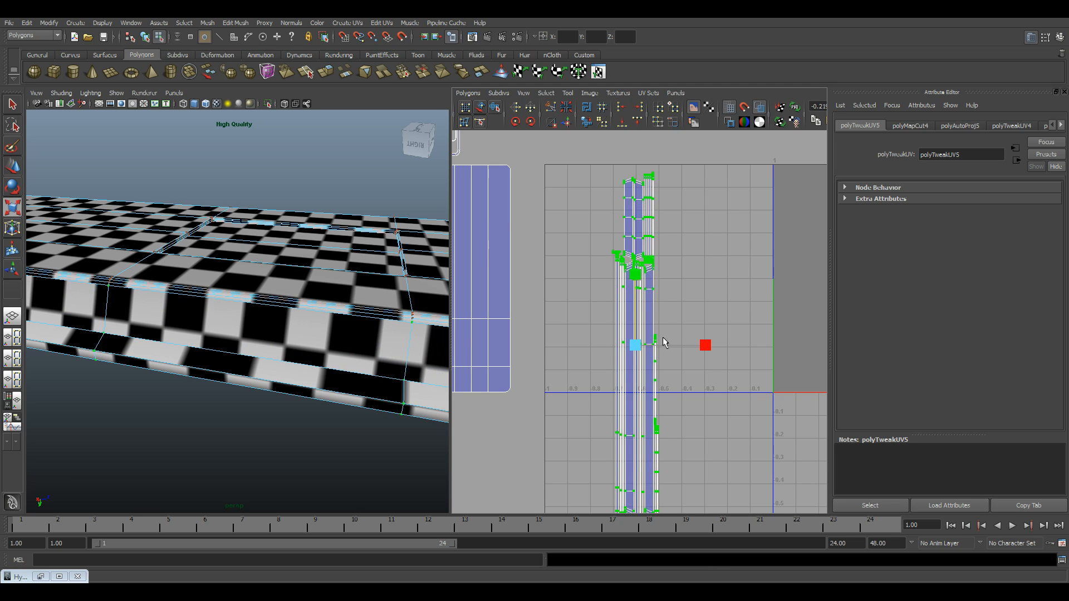
Move the side-wall strips up beside the panel shells at the grid's left edge and check the whole tray's checker pattern
key("w")
left_click_drag(676, 347, 683, 347)
key("ctrl+z")
left_click_drag(636, 310, 637, 311)
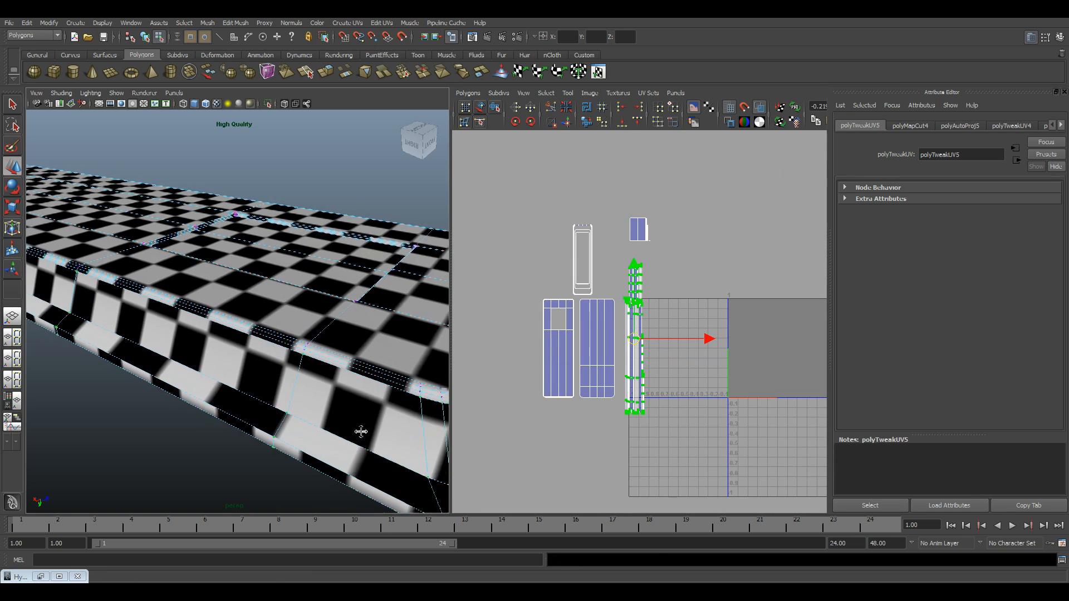
middle_click_drag(360, 432, 389, 384, "alt")
right_click_drag(389, 384, 302, 424, "alt")
middle_click_drag(652, 344, 627, 339, "alt")
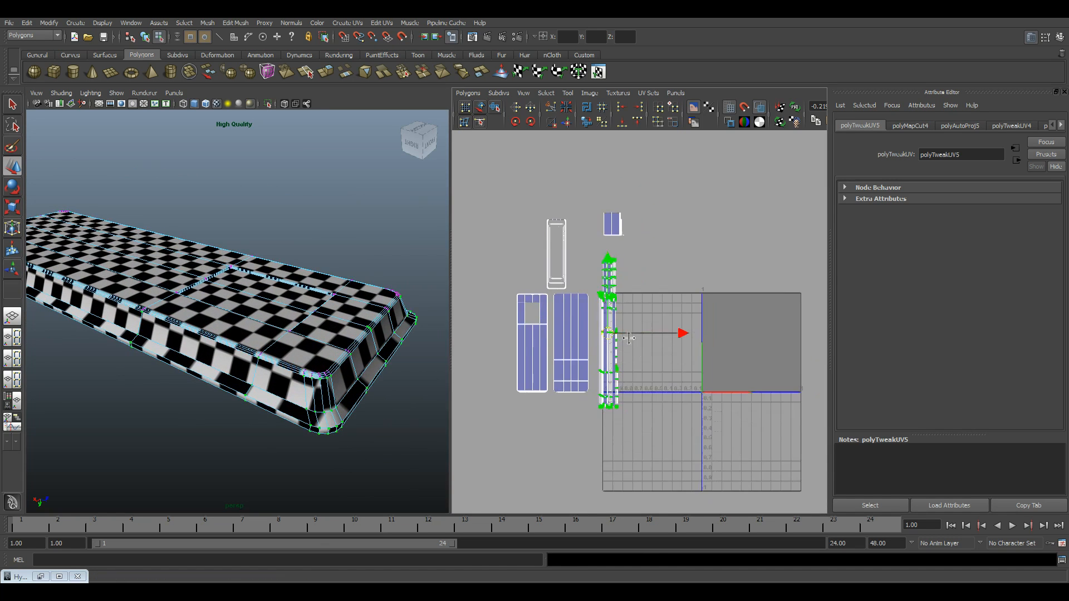
Inspect the tray's side walls alongside the UV layout and select the small end-panel shell above the strips
right_click_drag(627, 339, 675, 423, "alt")
middle_click_drag(675, 423, 726, 385, "alt")
middle_click_drag(235, 405, 260, 403, "alt")
right_click_drag(260, 403, 334, 426, "alt")
right_click_drag(641, 431, 573, 410, "alt")
middle_click_drag(632, 327, 576, 278, "alt")
right_click_drag(576, 278, 537, 329, "alt")
middle_click_drag(586, 361, 660, 485, "alt")
right_click_drag(660, 486, 811, 448, "alt")
middle_click_drag(811, 448, 750, 418, "alt")
left_click_drag(706, 338, 707, 339)
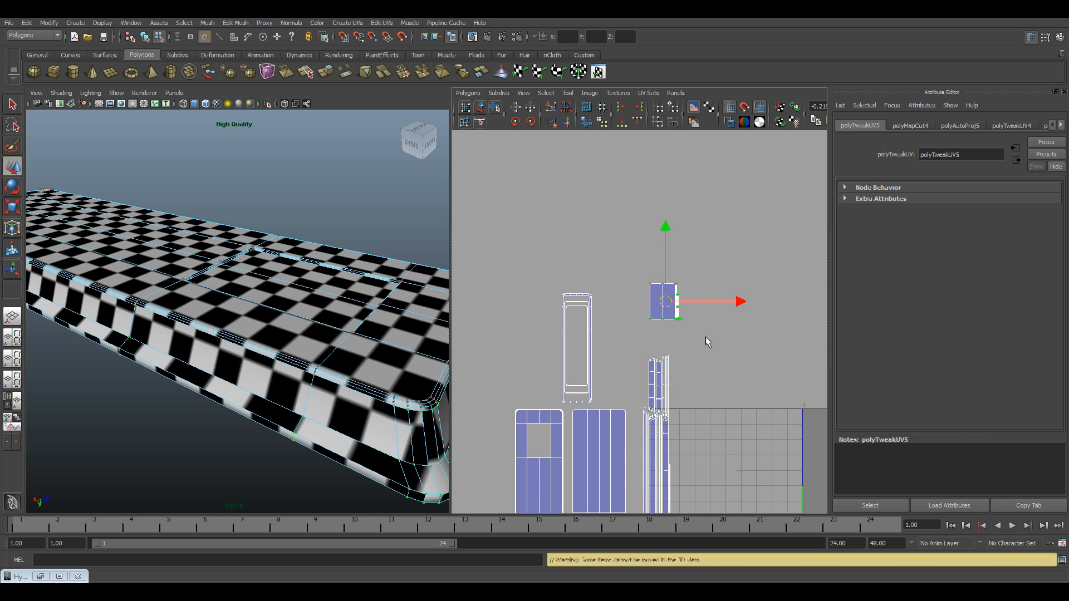
Examine the checker pattern around the tray's top recess and over the whole tray from several angles
left_click_drag(329, 364, 231, 315, "alt")
right_click_drag(231, 315, 258, 318, "alt")
middle_click_drag(258, 317, 219, 299, "alt")
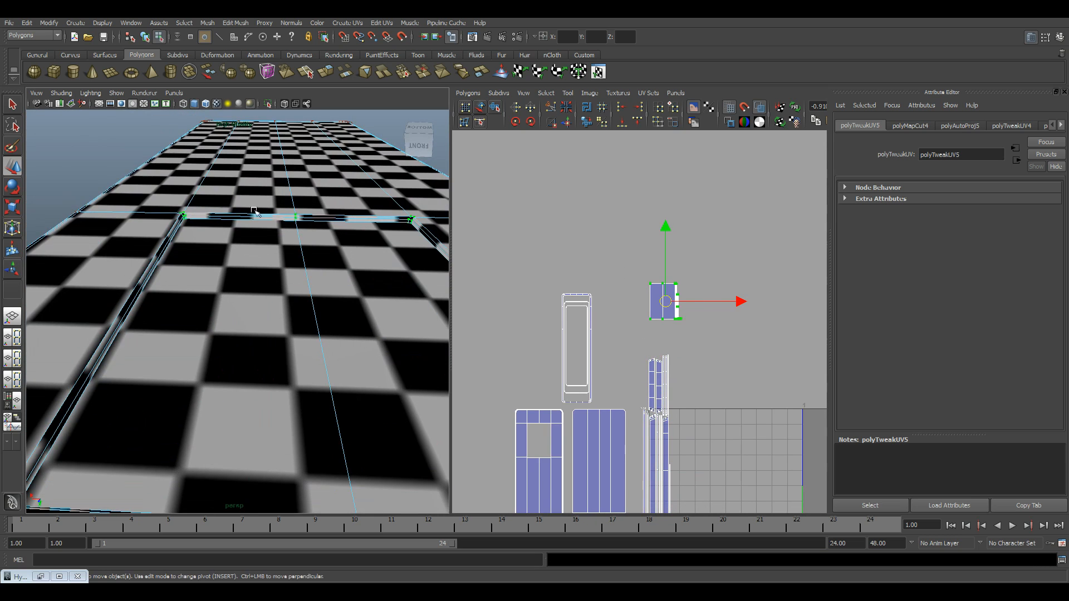
right_click_drag(281, 347, 273, 284, "alt")
left_click_drag(268, 325, 341, 352, "alt")
right_click_drag(348, 350, 328, 268, "alt")
left_click_drag(329, 278, 340, 237, "alt")
middle_click_drag(654, 411, 636, 319, "alt")
middle_click_drag(732, 381, 692, 375, "alt")
right_click_drag(692, 375, 596, 334, "alt")
middle_click_drag(729, 354, 670, 357, "alt")
middle_click_drag(747, 389, 737, 390, "alt")
right_click_drag(584, 328, 601, 329, "alt")
left_click_drag(451, 289, 439, 290)
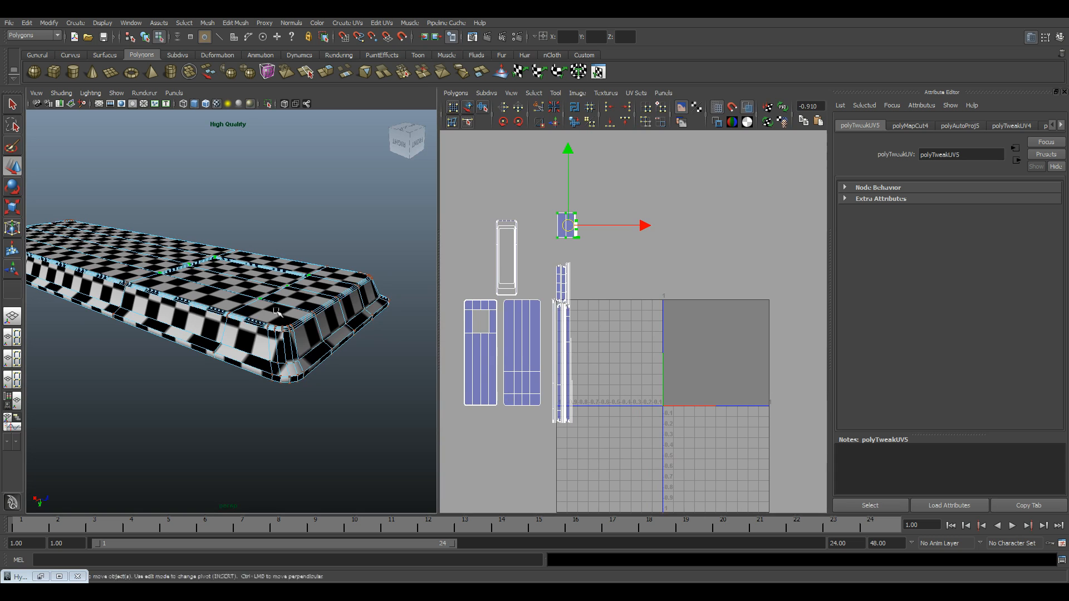
middle_click_drag(191, 307, 215, 318, "alt")
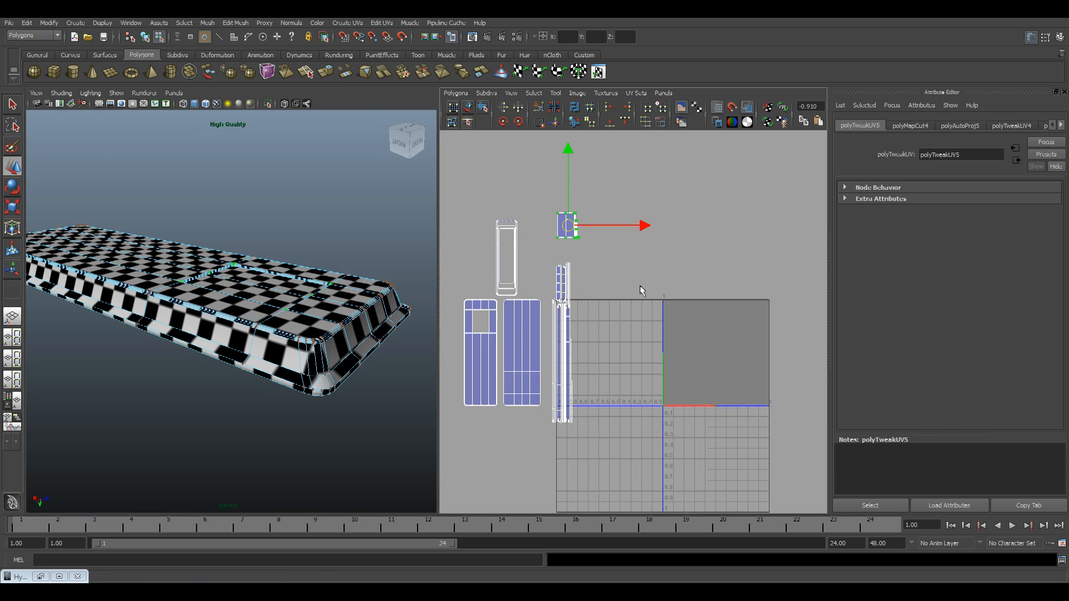
Maximize the UV layout view and frame the plain panel shell among the other shells
key("space")
right_click_drag(640, 286, 504, 307, "alt")
middle_click_drag(505, 307, 549, 282, "alt")
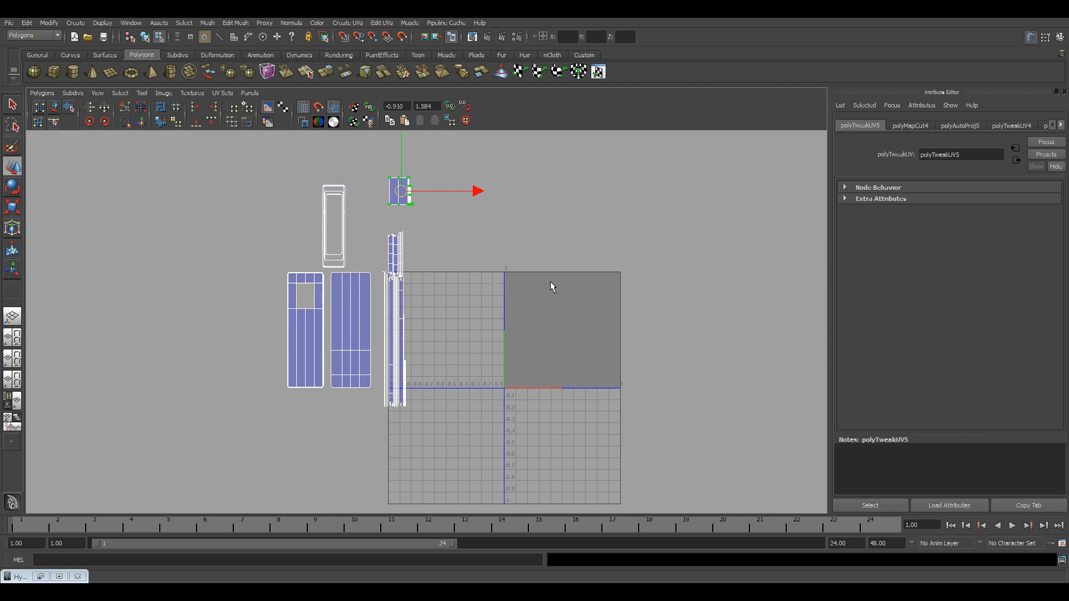
middle_click_drag(416, 316, 453, 342, "alt")
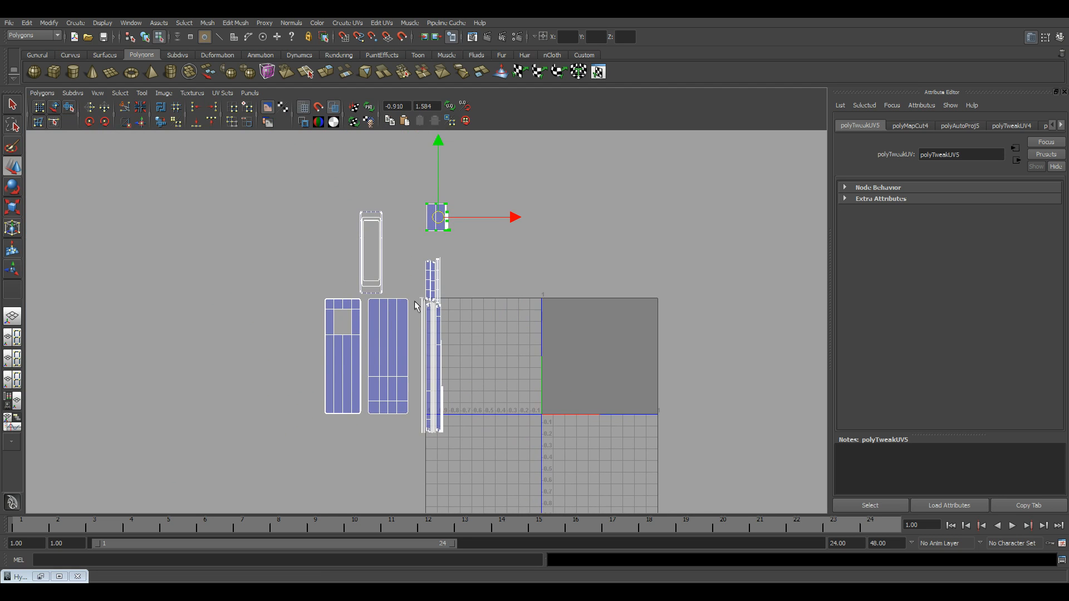
right_click_drag(417, 306, 437, 401, "alt")
Select the entire plain panel shell, undoing a trial downward move of its bottom UVs
left_click_drag(424, 461, 425, 461)
right_click_drag(405, 437, 418, 425, "alt")
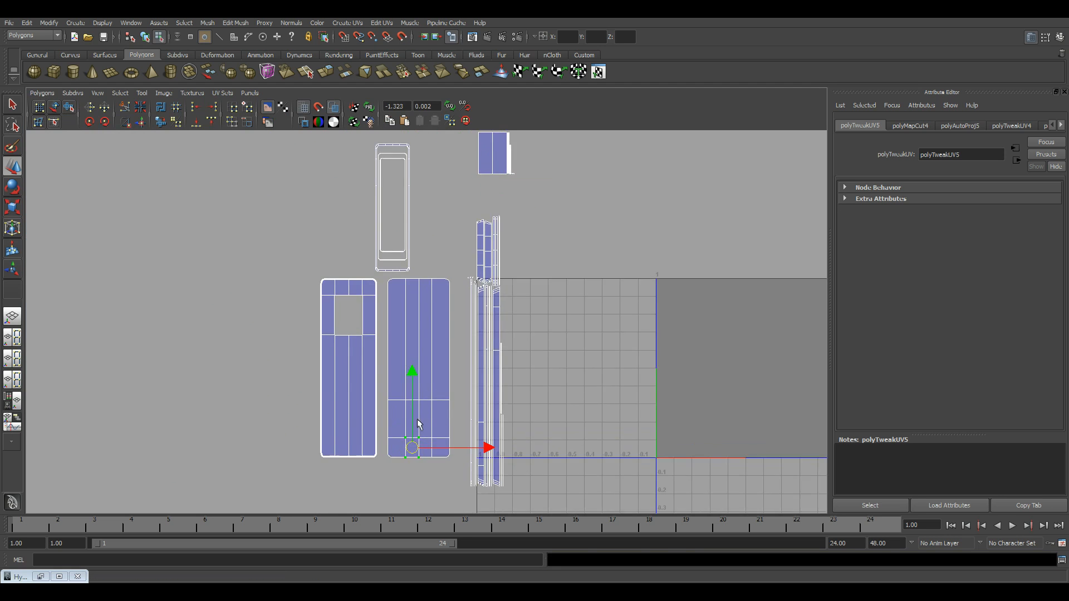
middle_click_drag(419, 424, 409, 403, "alt")
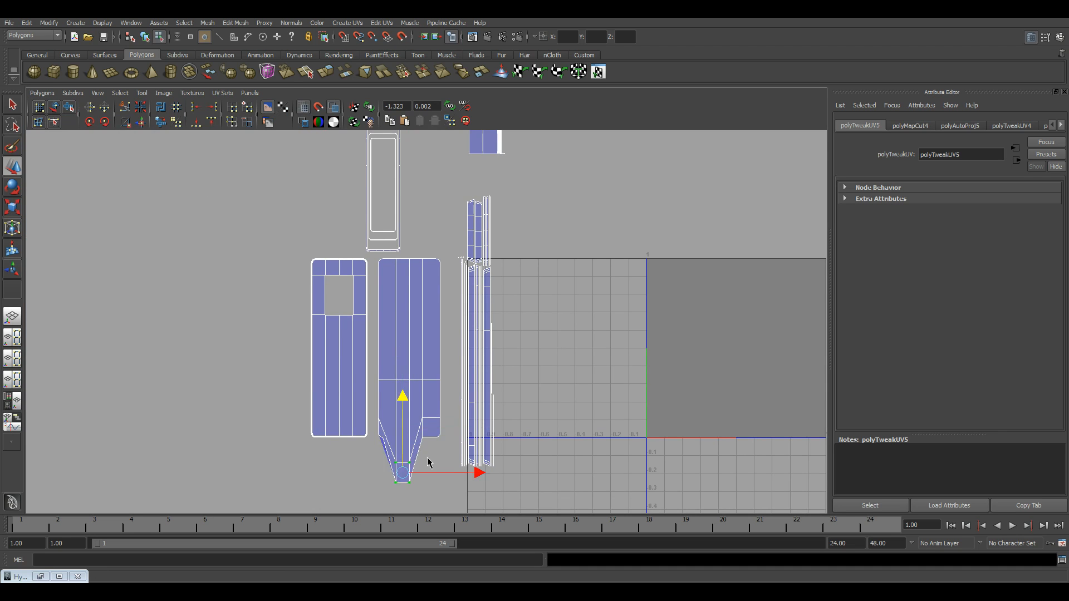
key("w")
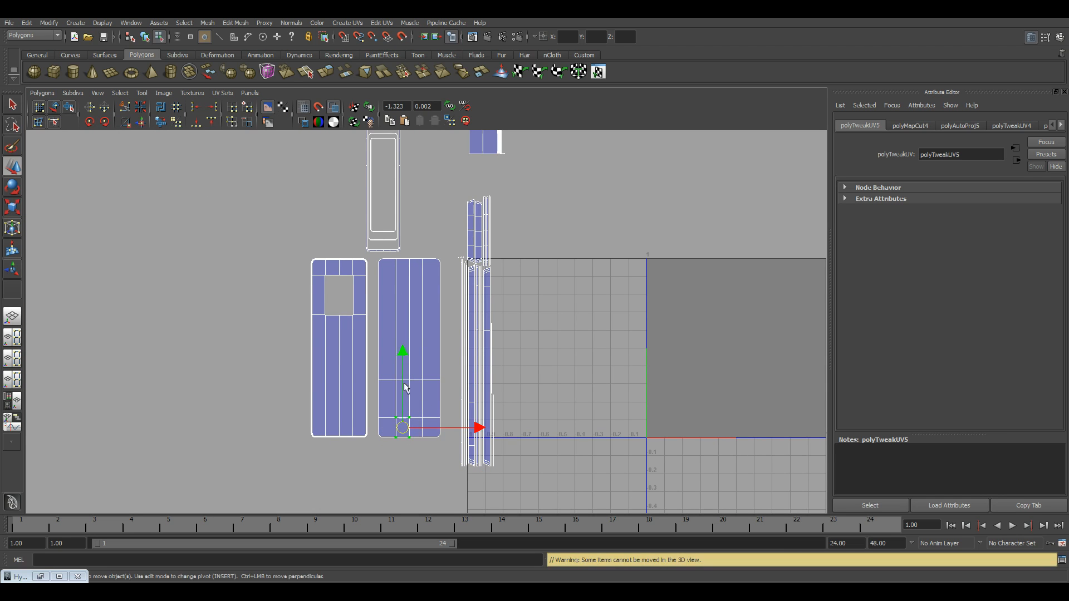
left_click(118, 94)
left_click(161, 132)
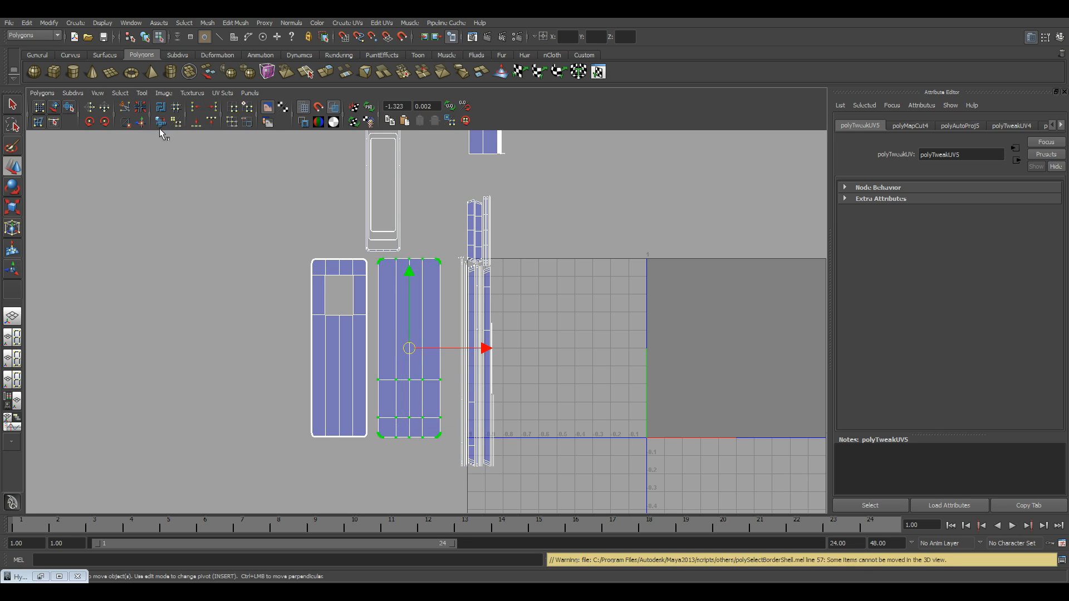
Try placing the plain panel shell inside the 0 to 1 square, undoing a first horizontal move
left_click_drag(463, 348, 539, 351)
key("ctrl+z")
left_click(120, 94)
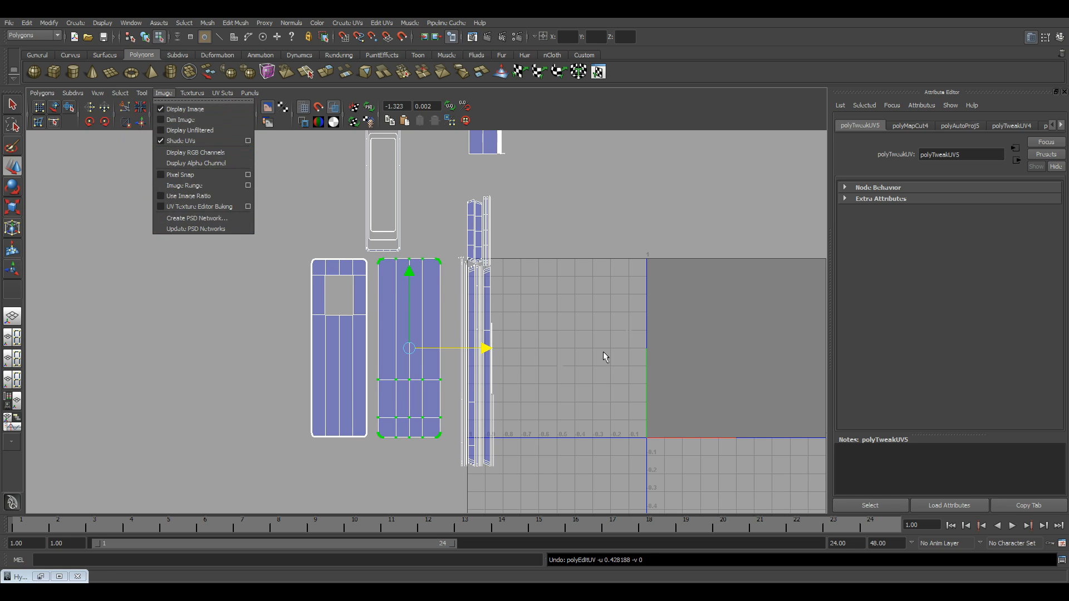
left_click(610, 338)
middle_click_drag(610, 338, 556, 317, "alt")
scroll(501, 321, "up", 1)
middle_click_drag(469, 320, 407, 314, "alt")
left_click_drag(502, 334, 503, 335)
key("ctrl+z")
left_click_drag(358, 321, 703, 341)
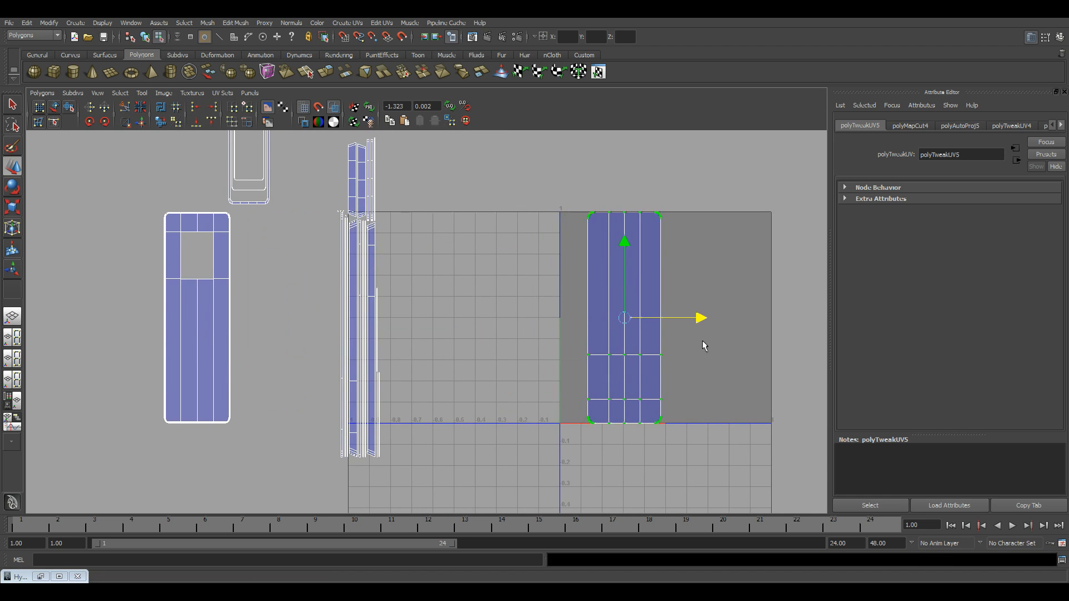
Move the plain panel shell back out of the 0 to 1 square to sit between the cutout panel and the strips
middle_click_drag(596, 318, 424, 328, "alt")
right_click_drag(423, 328, 480, 339, "alt")
middle_click_drag(480, 339, 517, 363, "alt")
right_click_drag(517, 363, 408, 348, "alt")
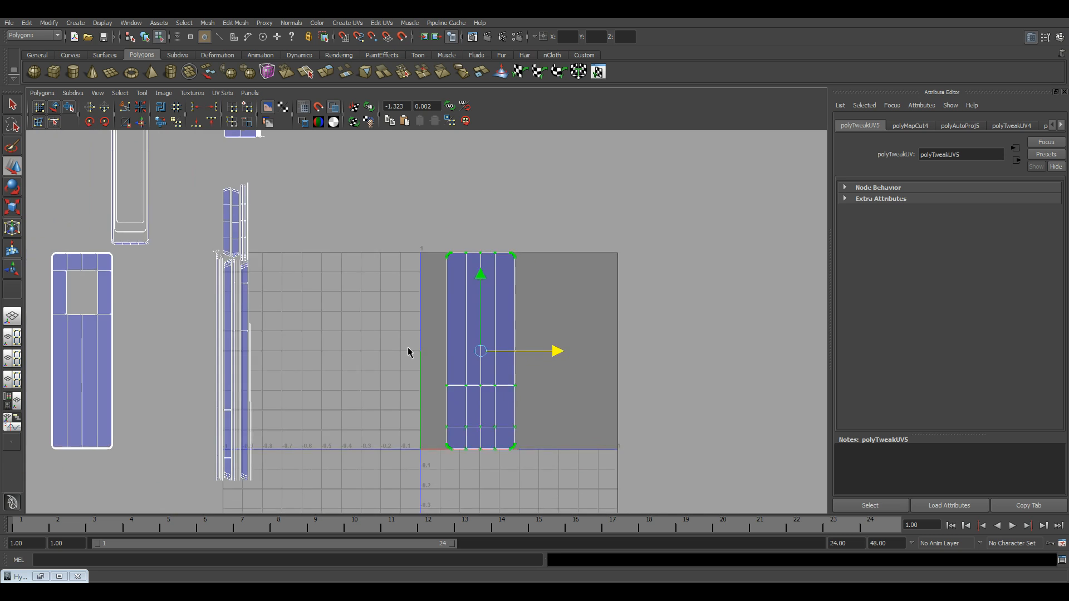
mouse_move(544, 352)
left_mouse_down()
mouse_move(622, 360)
mouse_move(342, 357)
mouse_move(545, 365)
left_mouse_up()
scroll(547, 370, "down", 2)
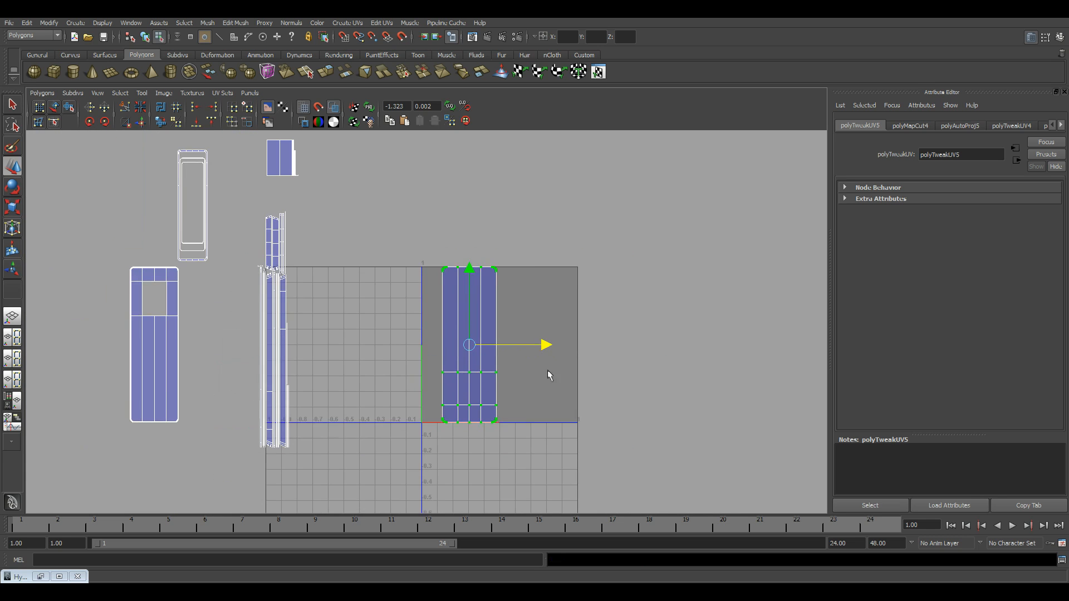
middle_click_drag(548, 374, 578, 346, "alt")
scroll(578, 341, "down", 1)
left_click_drag(577, 341, 351, 342)
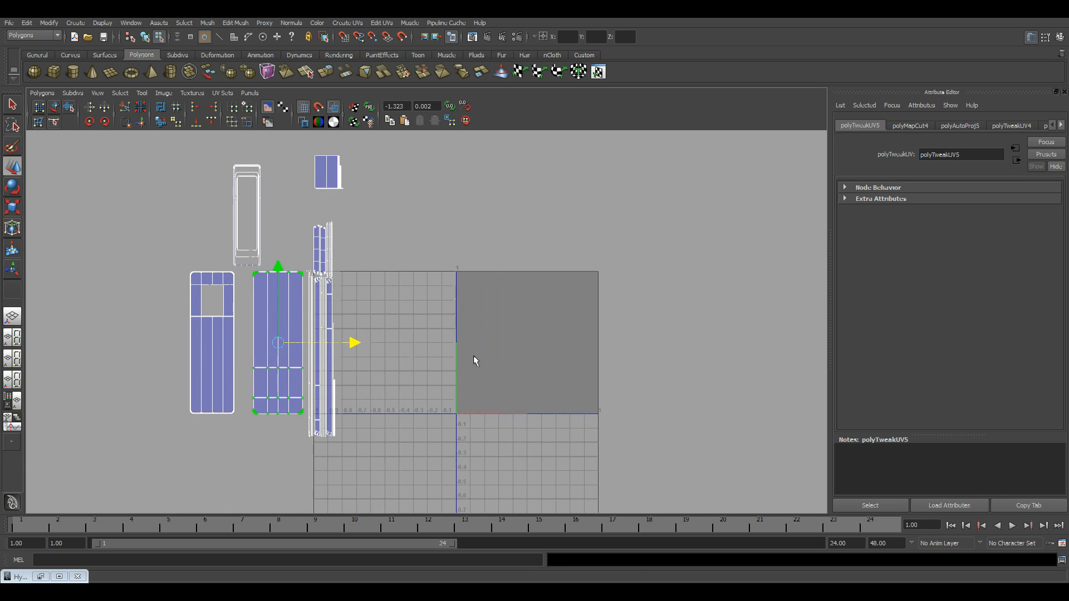
Select all the UV shells and scale them down slightly and uniformly together
scroll(473, 356, "down", 2)
middle_click_drag(474, 356, 507, 371, "alt")
left_click_drag(239, 179, 434, 456)
middle_click_drag(290, 265, 411, 283, "alt")
key("r")
left_click_drag(451, 340, 446, 341)
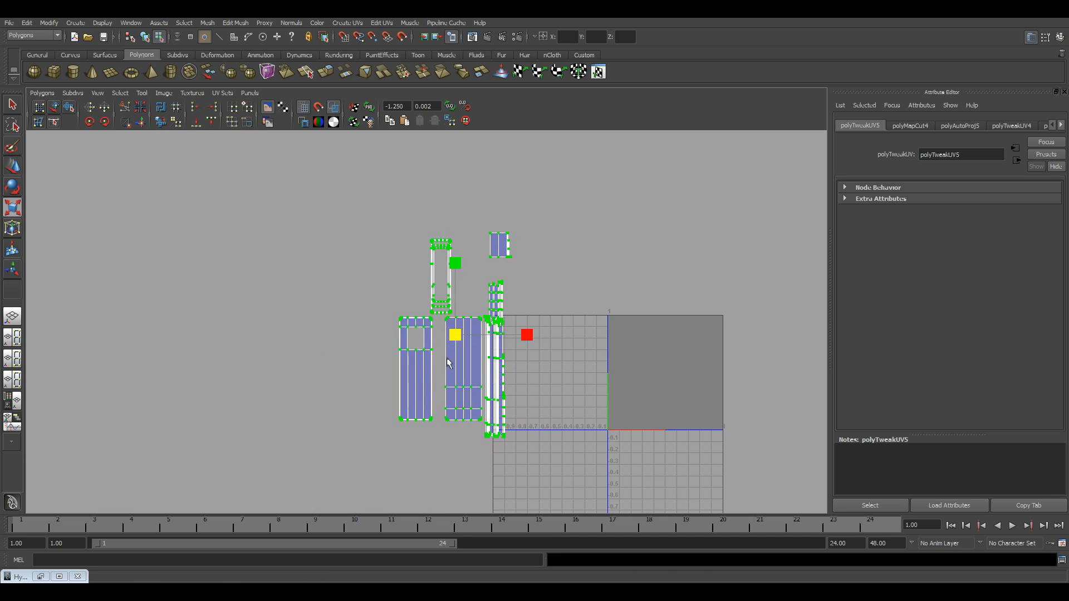
Select the entire plain panel shell and move it horizontally to the left edge of the 0 to 1 square
middle_click_drag(478, 354, 420, 342, "alt")
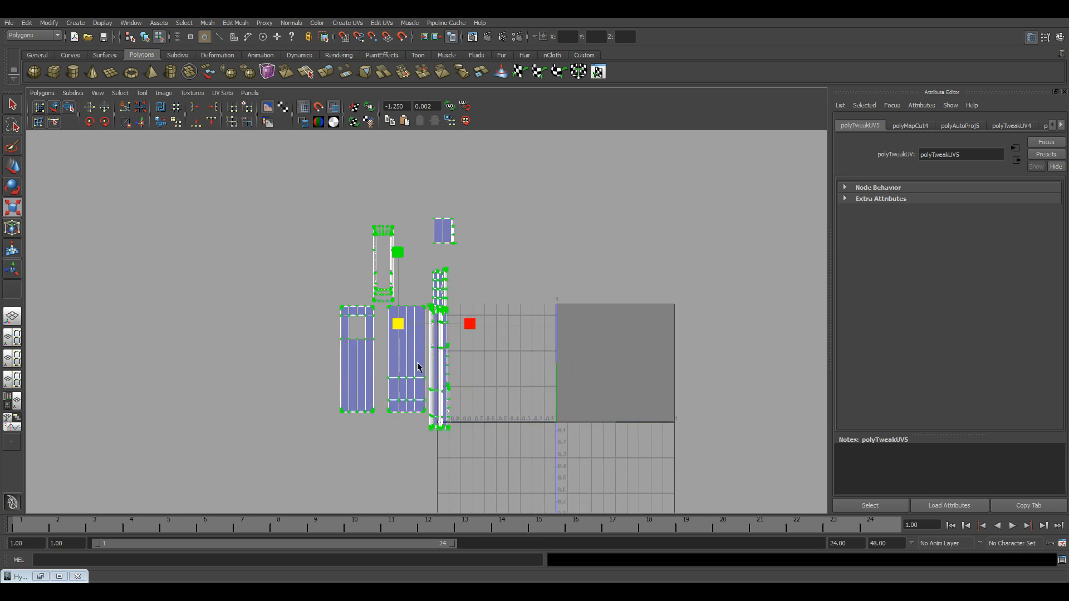
scroll(390, 370, "up", 1)
left_click_drag(386, 372, 410, 418)
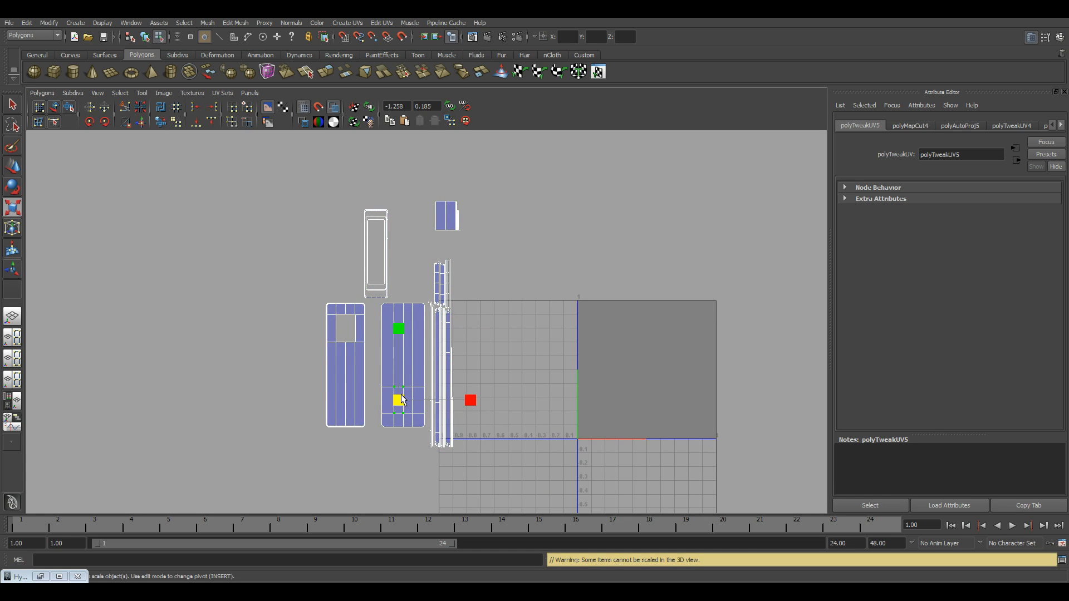
scroll(410, 387, "up", 1)
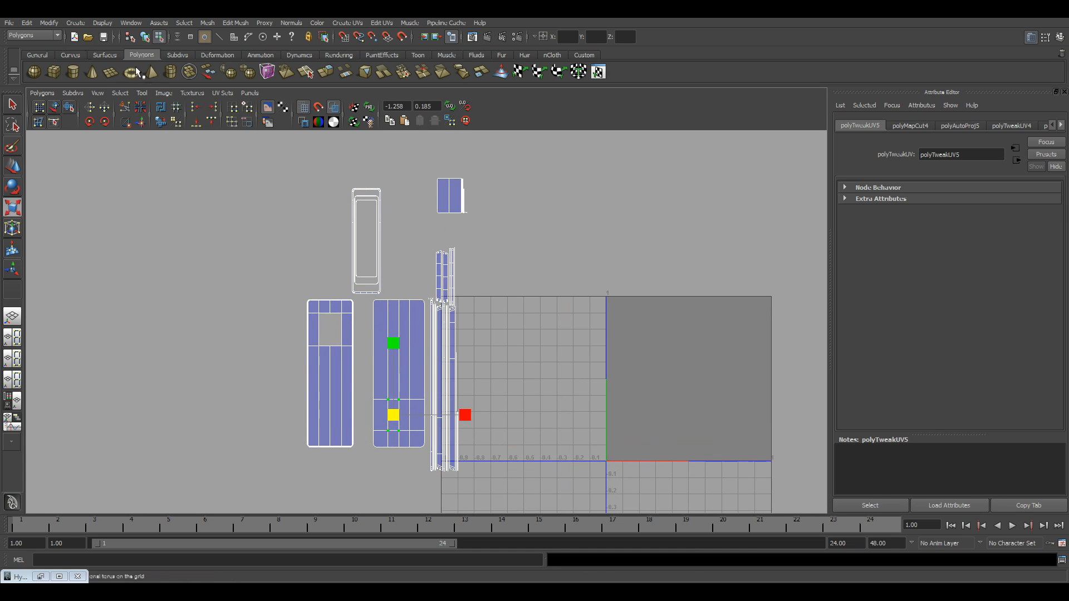
left_click(119, 94)
left_click(132, 130)
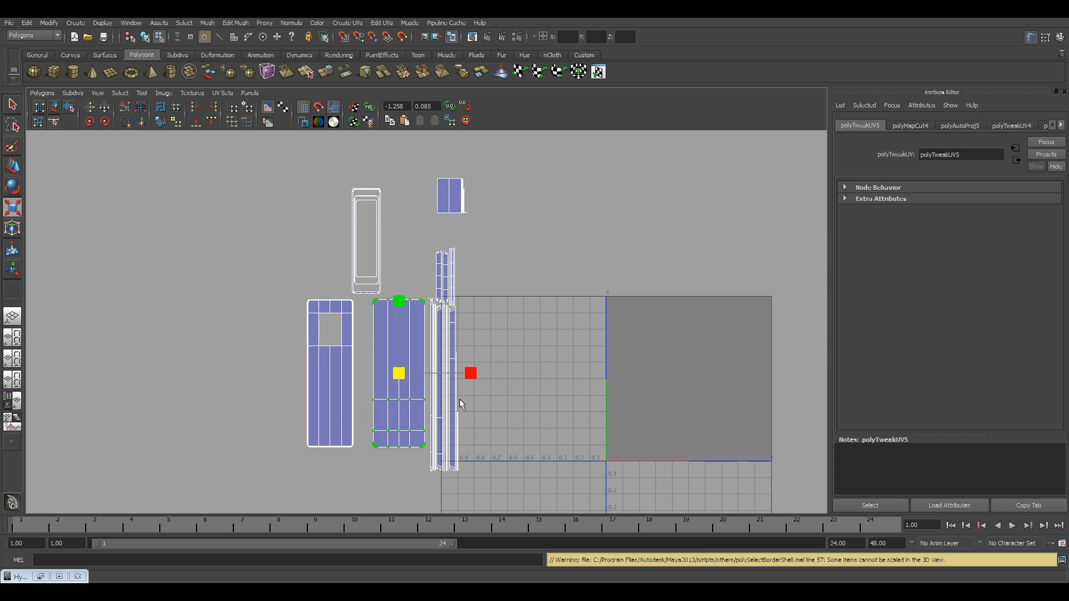
left_click_drag(468, 377, 696, 395)
middle_click_drag(696, 396, 530, 354, "alt")
right_click_drag(530, 354, 621, 424, "alt")
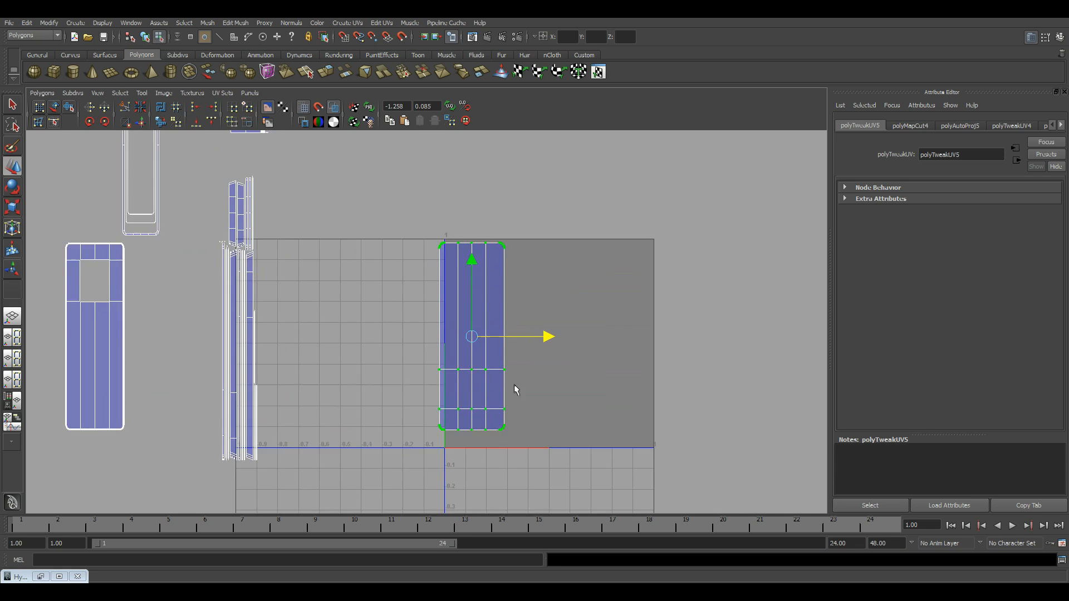
Fit the plain panel shell into the top-left corner of the 0 to 1 square, leaving a narrow margin
middle_click_drag(621, 423, 637, 432, "alt")
right_click_drag(477, 337, 549, 348, "alt")
middle_click_drag(549, 348, 554, 339, "alt")
mouse_move(554, 339)
left_mouse_down()
mouse_move(568, 342)
mouse_move(562, 351)
left_mouse_up()
right_click_drag(434, 251, 487, 211, "alt")
middle_click_drag(486, 211, 360, 215, "alt")
right_click_drag(360, 214, 507, 394, "alt")
middle_click_drag(344, 272, 481, 287, "alt")
left_click_drag(558, 362, 560, 363)
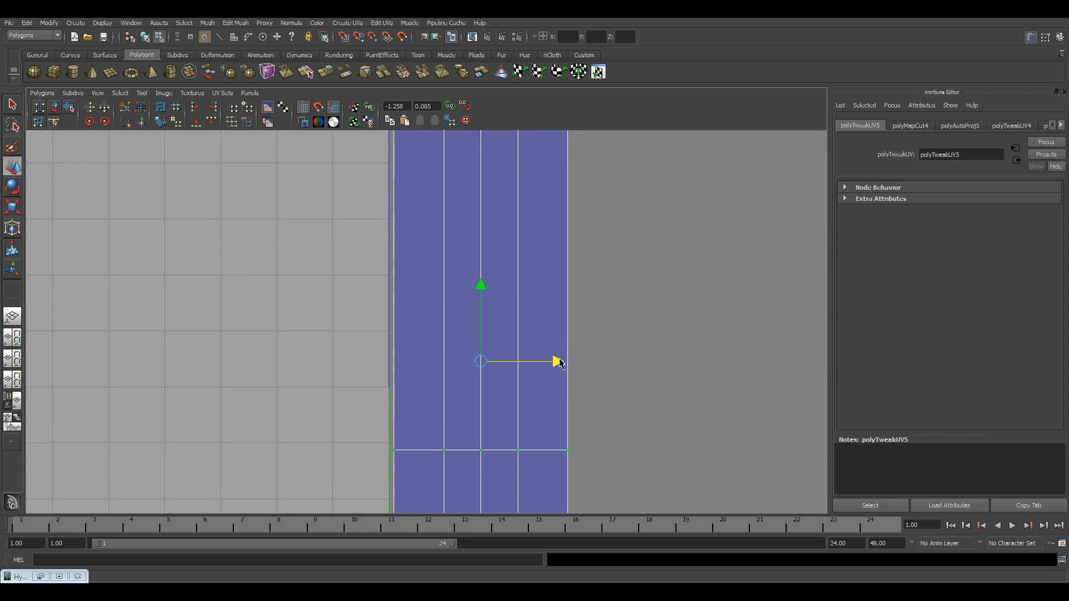
Check the plain panel shell's margins against the top and left edges of the 0 to 1 square
right_click_drag(574, 374, 472, 345, "alt")
middle_click_drag(472, 346, 463, 424, "alt")
right_click_drag(463, 425, 806, 561, "alt")
middle_click_drag(437, 309, 338, 89, "alt")
right_click_drag(630, 406, 482, 359, "alt")
middle_click_drag(482, 360, 435, 289, "alt")
right_click_drag(436, 289, 313, 305, "alt")
middle_click_drag(313, 305, 375, 312, "alt")
right_click_drag(376, 313, 484, 262, "alt")
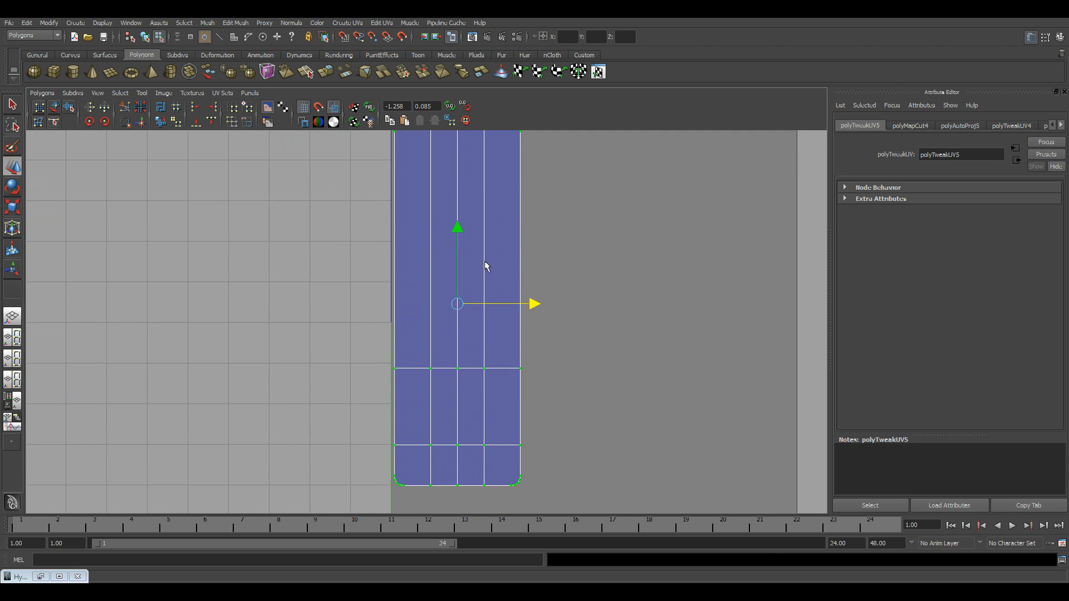
middle_click_drag(473, 239, 474, 341, "alt")
mouse_move(474, 341)
right_mouse_down("alt")
mouse_move(467, 308)
mouse_move(522, 368)
mouse_move(475, 342)
right_mouse_up("alt")
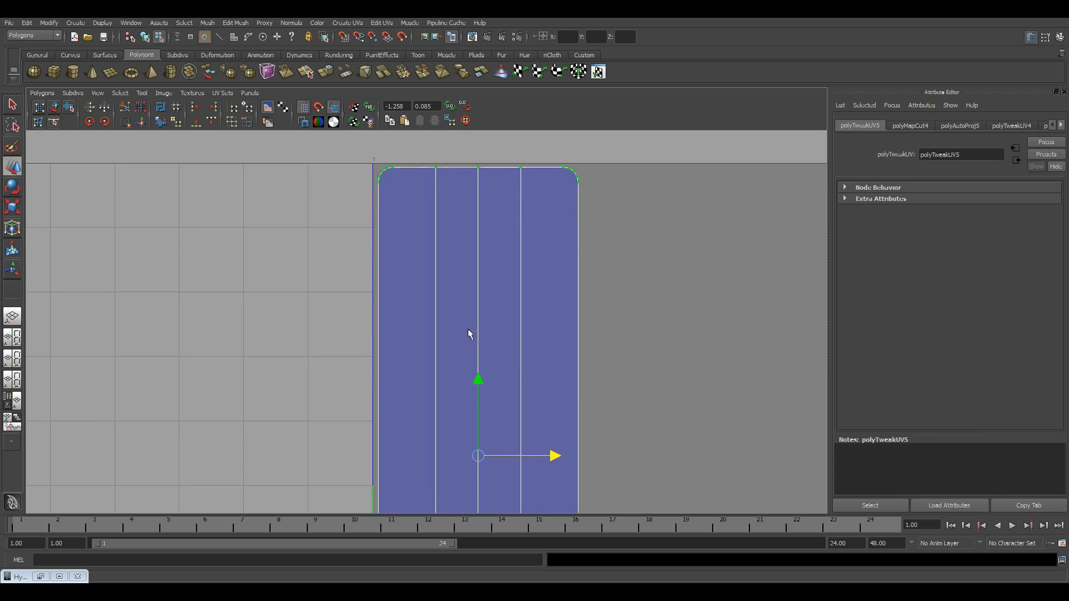
middle_click_drag(475, 341, 475, 388, "alt")
right_click_drag(476, 388, 526, 417, "alt")
middle_click_drag(618, 427, 633, 182, "alt")
right_click_drag(633, 182, 214, 267, "alt")
middle_click_drag(214, 268, 268, 280, "alt")
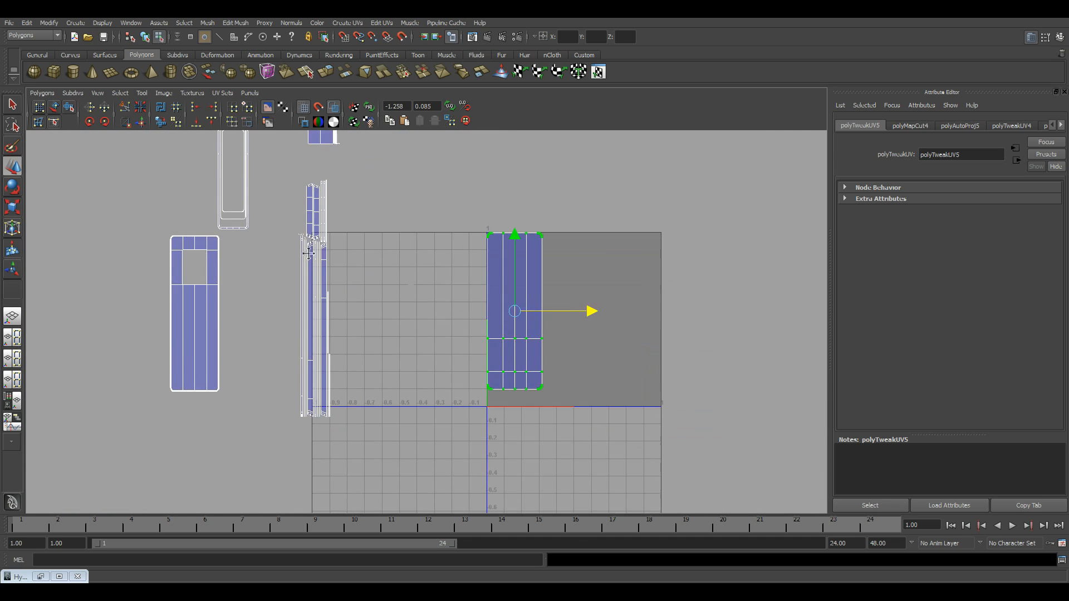
Select the panel shell with the rectangular cutout and move it into the 0 to 1 square beside the plain panel
right_click_drag(268, 280, 585, 317, "alt")
middle_click_drag(585, 317, 482, 278, "alt")
right_click_drag(377, 339, 460, 365, "alt")
middle_click_drag(314, 408, 491, 395, "alt")
right_click_drag(491, 395, 475, 228, "alt")
middle_click_drag(354, 363, 486, 378, "alt")
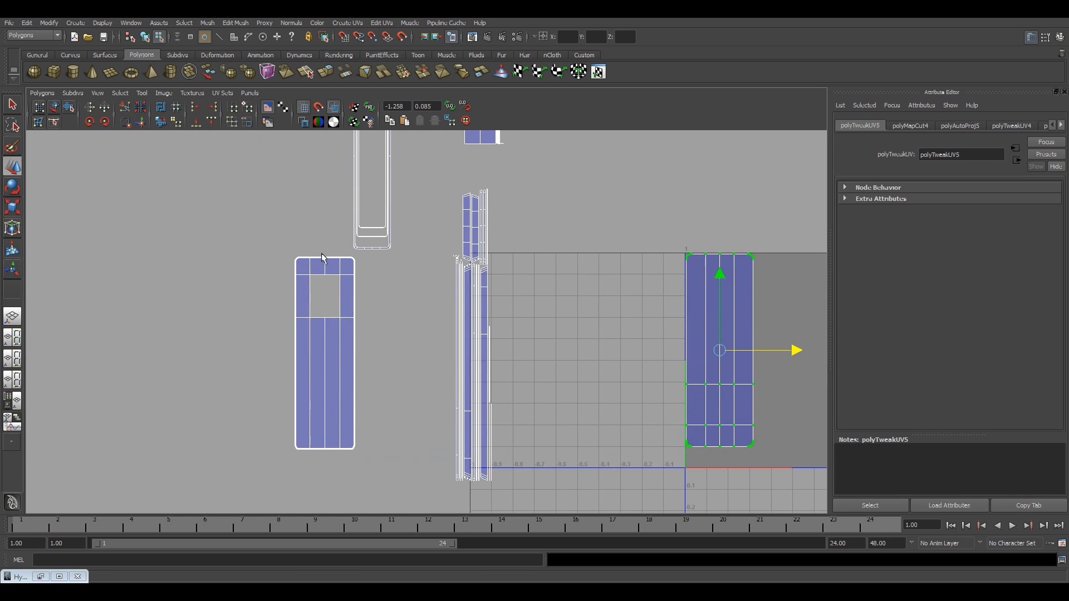
left_click_drag(382, 511, 382, 510)
left_click_drag(406, 353, 813, 367)
middle_click_drag(663, 371, 391, 370, "alt")
right_click_drag(391, 370, 637, 414, "alt")
left_click(377, 296)
key("ctrl+z")
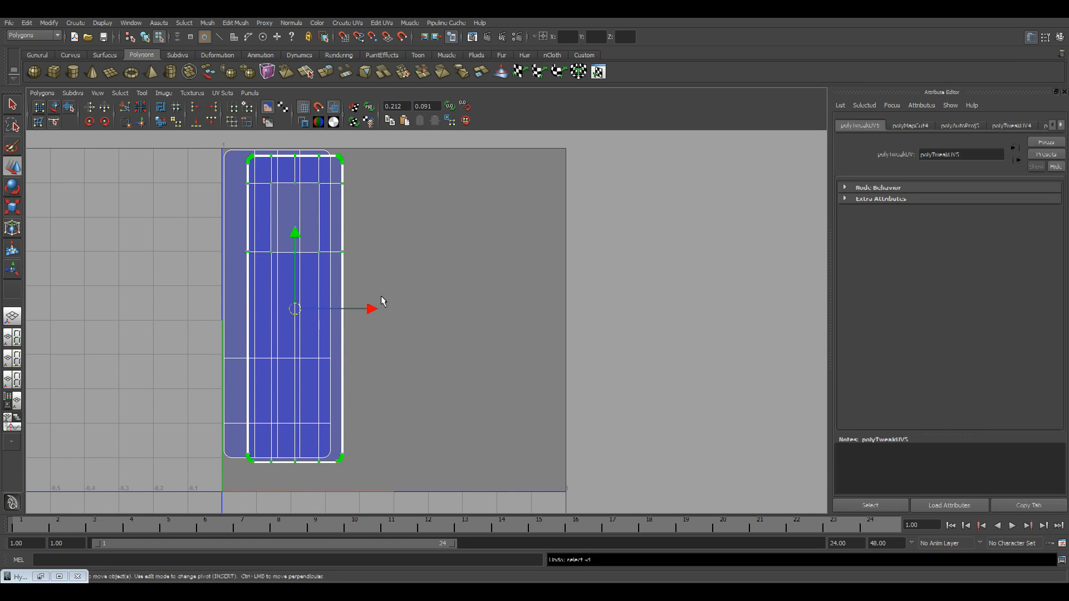
left_click_drag(357, 312, 449, 313)
Align the cutout panel shell with the plain panel's top edge, leaving only a narrow gap between the two
scroll(562, 384, "up", 3)
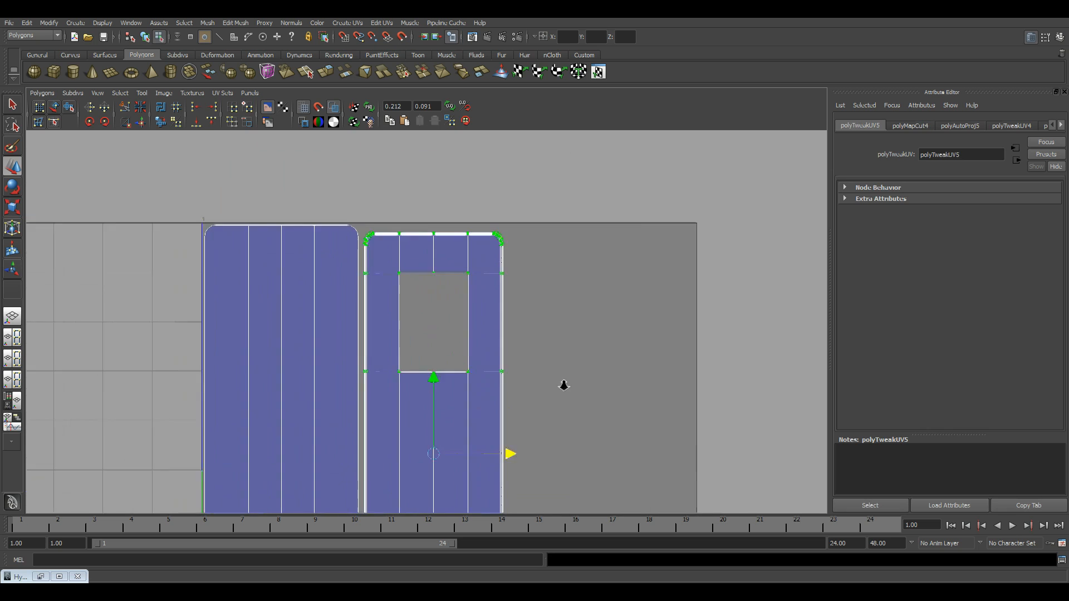
scroll(435, 281, "down", 3)
left_click_drag(458, 363, 463, 364)
middle_click_drag(356, 216, 382, 267, "alt")
right_click_drag(382, 267, 469, 328, "alt")
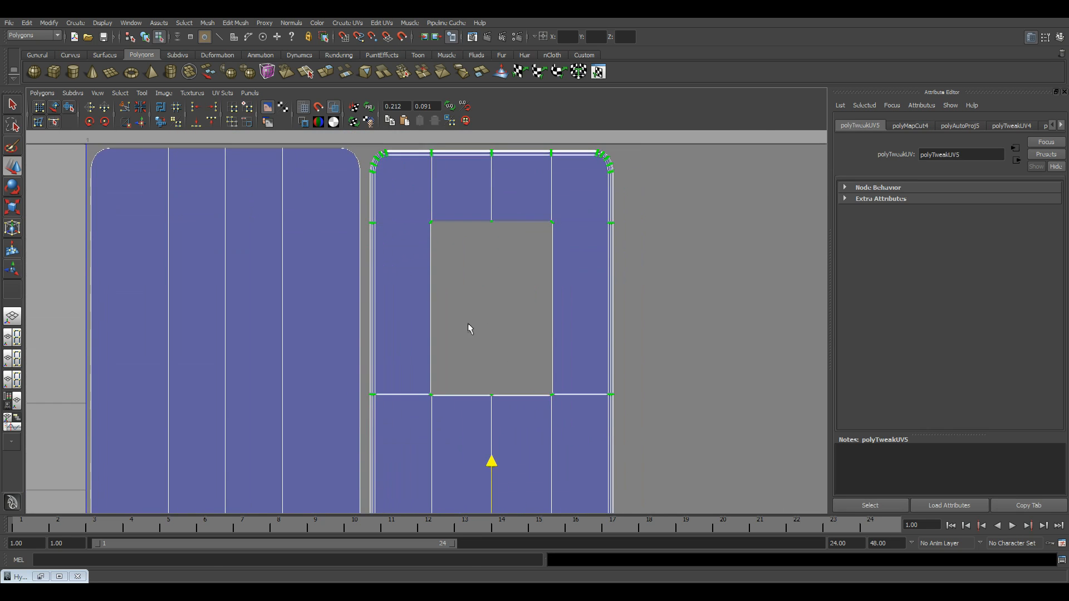
left_click_drag(489, 461, 489, 457)
middle_click_drag(709, 443, 678, 353, "alt")
right_click_drag(678, 353, 549, 360, "alt")
left_click_drag(539, 343, 532, 345)
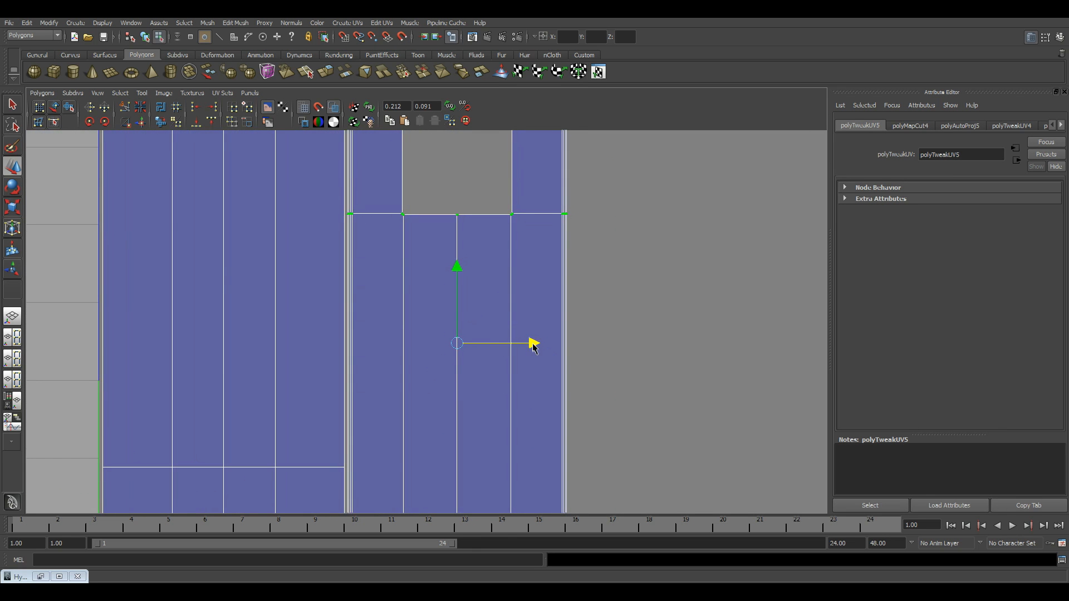
scroll(535, 343, "down", 5)
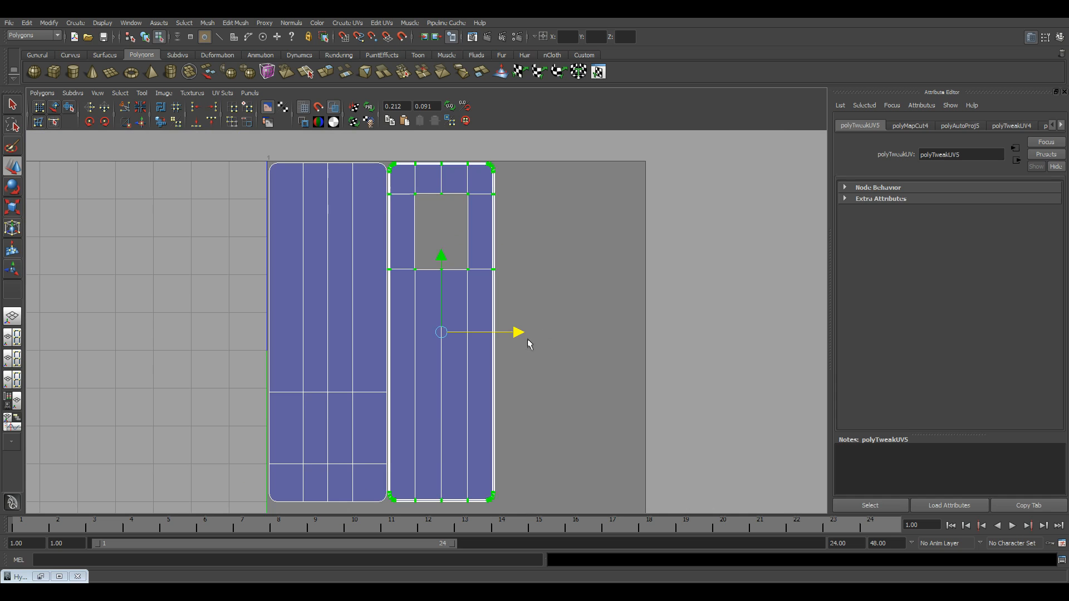
Select the narrow frame-shaped rim shell and move it horizontally to just above the right part of the 0 to 1 square
left_click(615, 327)
right_click_drag(613, 322, 454, 341, "alt")
middle_click_drag(454, 341, 510, 333, "alt")
middle_click_drag(233, 344, 378, 317, "alt")
right_click_drag(379, 317, 204, 282, "alt")
middle_click_drag(204, 282, 456, 302, "alt")
right_click_drag(456, 303, 318, 332, "alt")
left_click_drag(229, 162, 304, 235)
left_click_drag(379, 233, 787, 302)
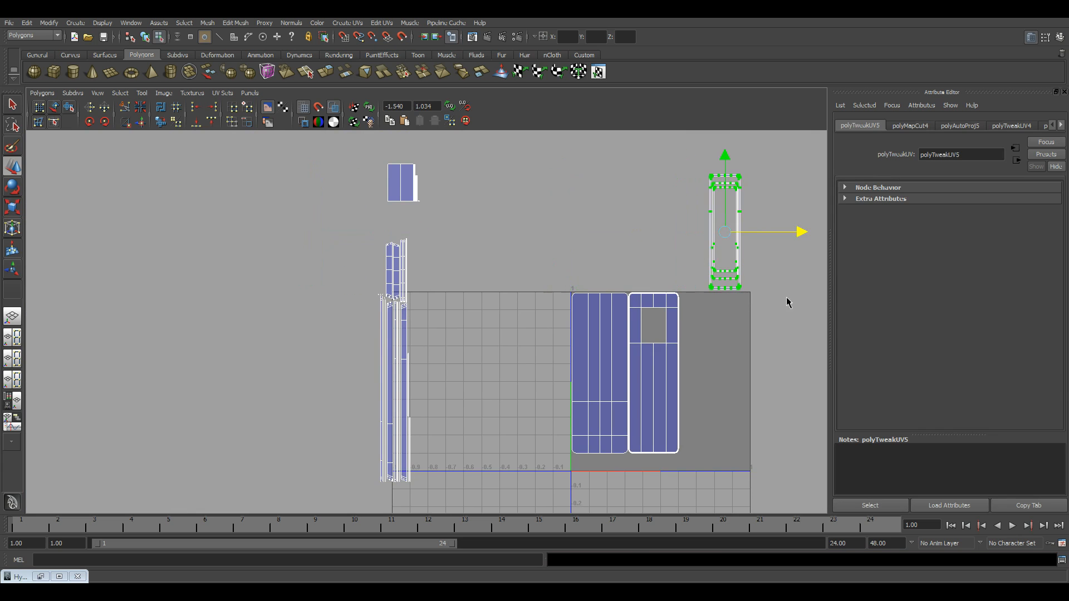
Move the small end-panel shell above the 0 to 1 square and the side-wall strips just beyond its right edge
left_click_drag(341, 162, 485, 235)
middle_click_drag(384, 181, 614, 232)
left_click_drag(430, 556, 429, 556)
left_click_drag(392, 362, 716, 389)
middle_click_drag(764, 392, 540, 275, "alt")
left_click_drag(491, 265, 567, 273)
middle_click_drag(576, 277, 522, 335, "alt")
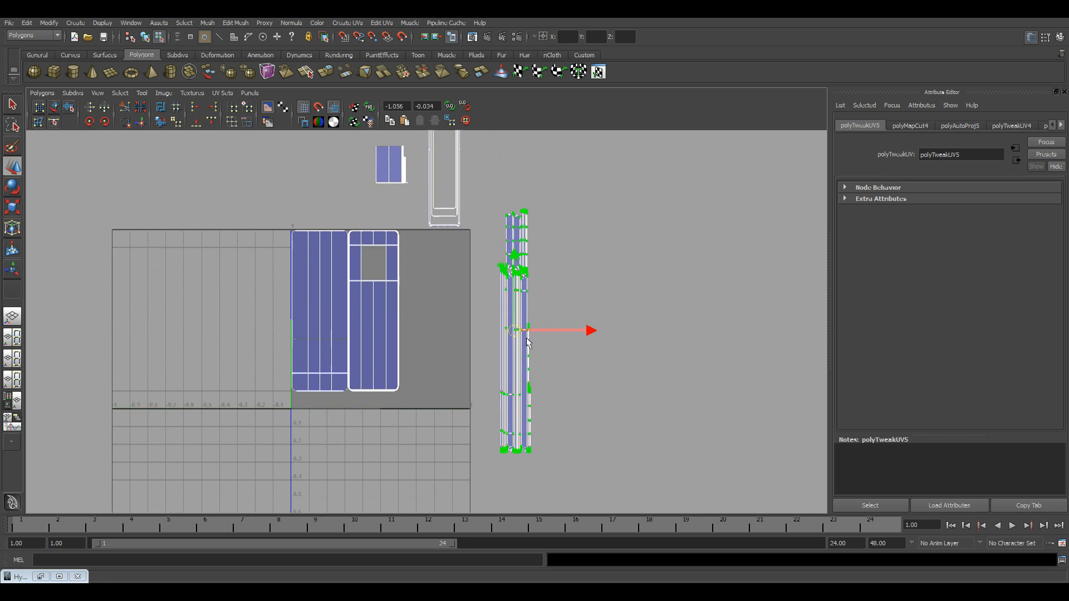
Select one side-wall strip shell and move it into the 0 to 1 square, upright along its right edge
right_click_drag(522, 335, 630, 368, "alt")
middle_click_drag(586, 362, 563, 309, "alt")
middle_click_drag(391, 283, 423, 355, "alt")
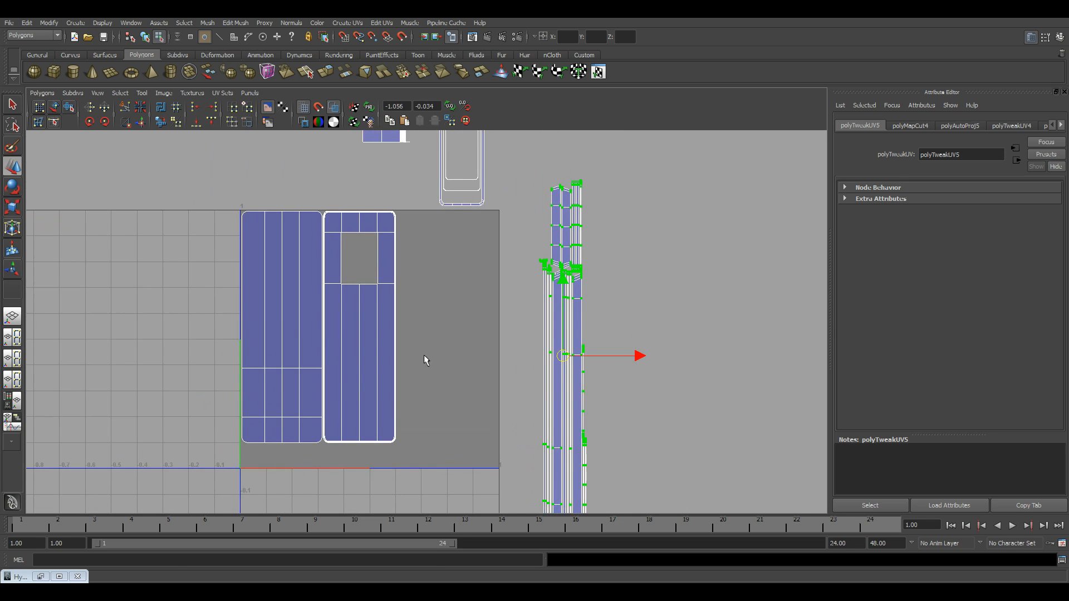
middle_click_drag(525, 358, 484, 359, "alt")
right_click_drag(685, 329, 618, 329, "alt")
left_click_drag(507, 352, 527, 313)
middle_click_drag(474, 249, 452, 284, "alt")
left_click(573, 328)
right_click_drag(573, 328, 597, 429, "alt")
middle_click_drag(597, 429, 537, 283, "alt")
left_click(522, 382)
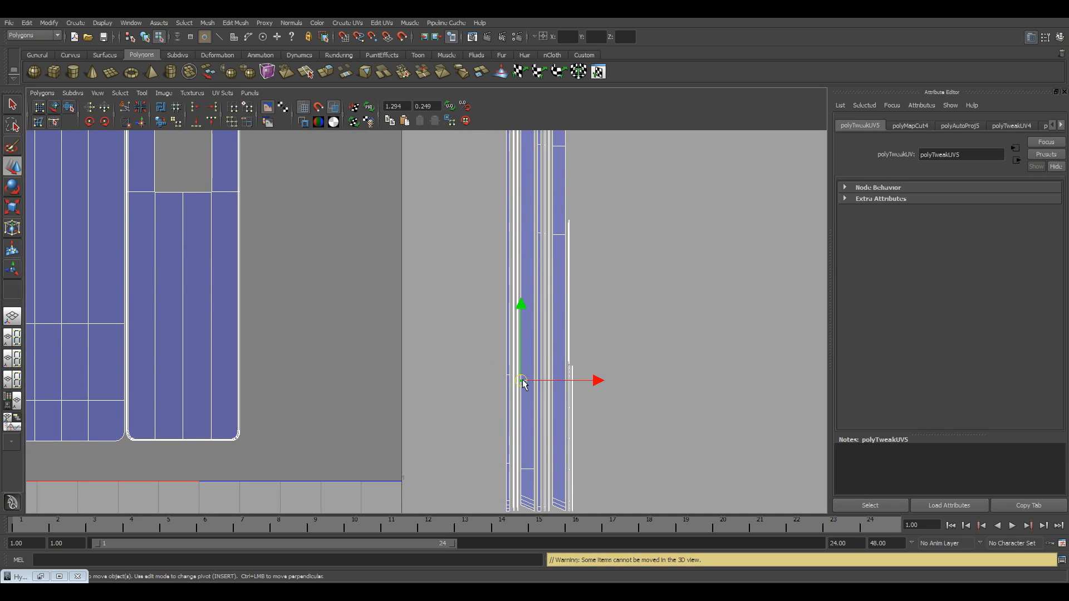
left_click(128, 93)
left_click(133, 131)
middle_click_drag(571, 328, 574, 382, "alt")
right_click_drag(574, 383, 448, 305, "alt")
middle_click_drag(449, 304, 465, 332)
left_click_drag(405, 312, 405, 284)
Move the longer side-wall strip shell into the 0 to 1 square, close beside the strip along the right edge
middle_click_drag(447, 419, 393, 280, "alt")
right_click_drag(393, 280, 523, 353, "alt")
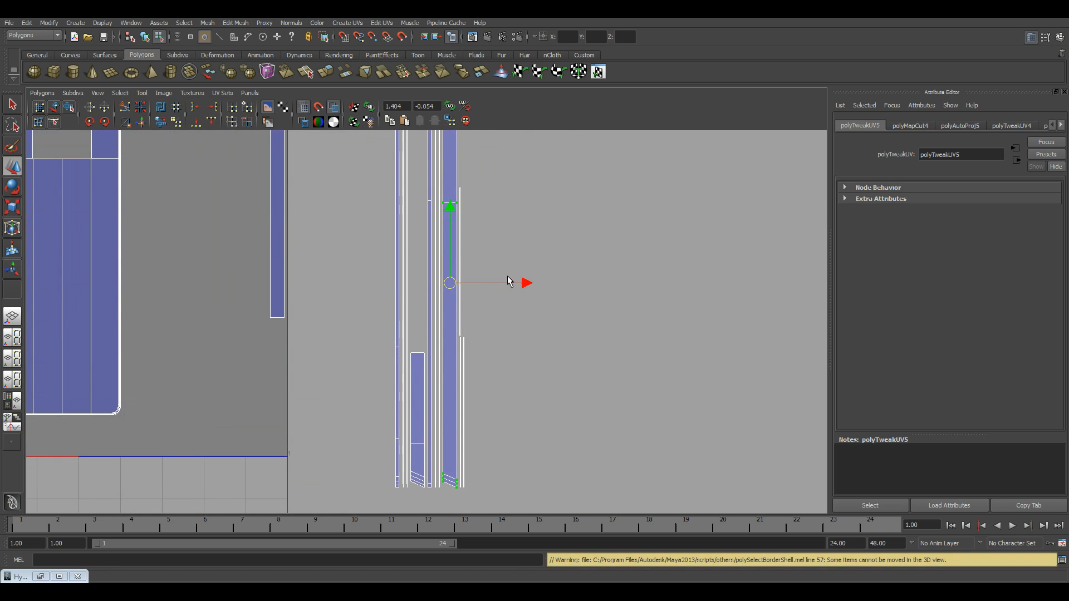
left_click_drag(510, 284, 310, 297)
middle_click_drag(327, 302, 471, 389, "alt")
right_click_drag(471, 389, 429, 379, "alt")
left_click_drag(471, 356, 468, 355)
left_click_drag(398, 286, 398, 259)
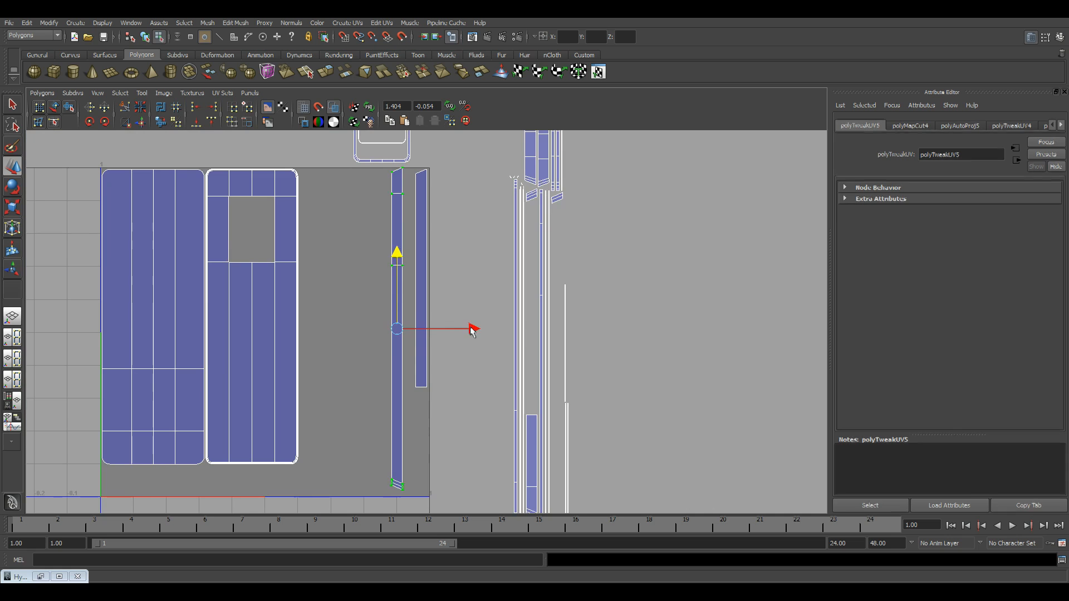
left_click_drag(445, 334, 479, 334)
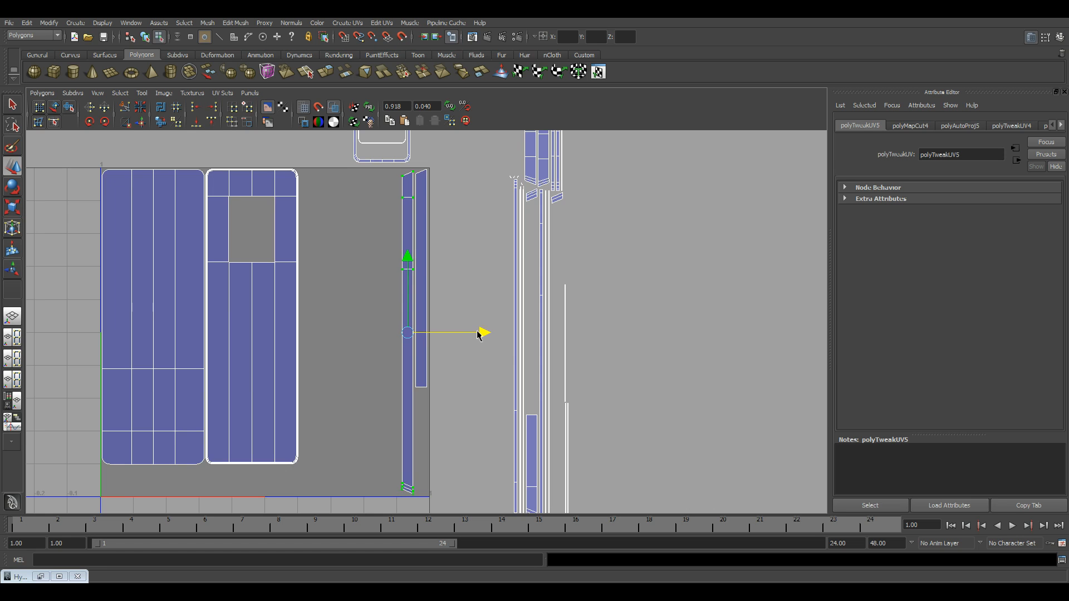
Select the frame-shaped rim shell and move it into the 0 to 1 square, top-aligned beside the cutout panel
scroll(477, 321, "down", 1)
middle_click_drag(394, 195, 452, 366, "alt")
scroll(416, 318, "down", 1)
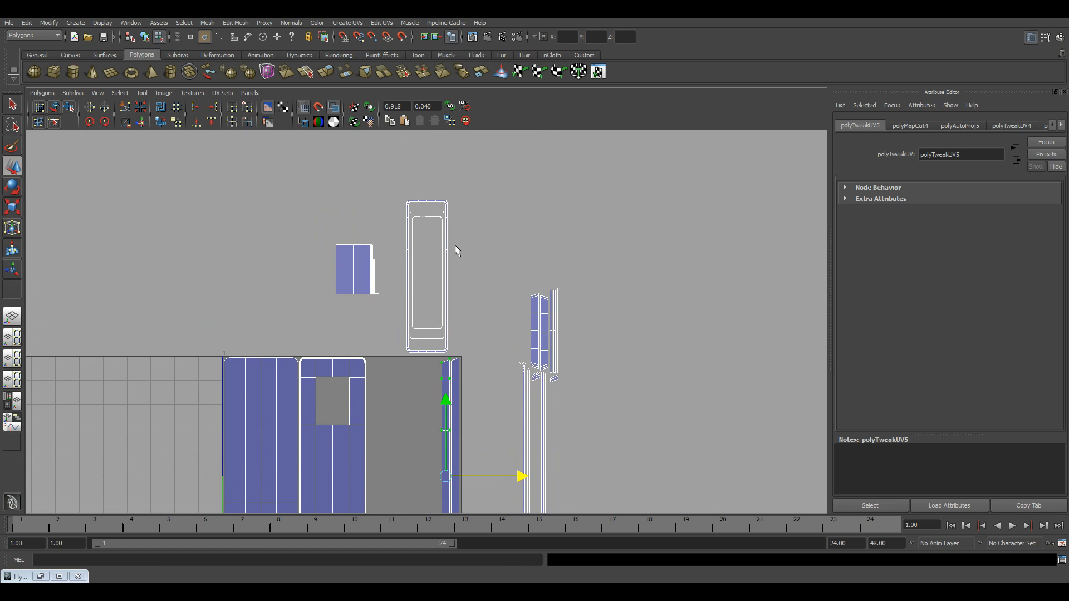
left_click_drag(463, 356, 462, 352)
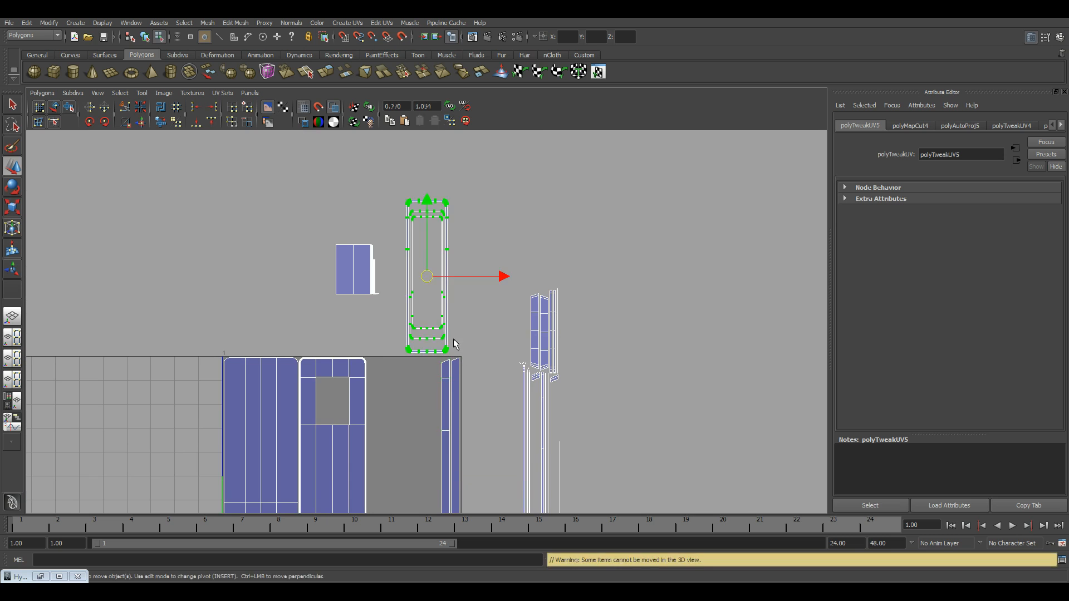
left_click_drag(425, 276, 389, 438)
middle_click_drag(434, 454, 473, 282, "alt")
scroll(473, 282, "up", 1)
left_click_drag(443, 256, 437, 261)
Move the small end-panel shell into the 0 to 1 square, directly below the frame-shaped rim shell
middle_click_drag(460, 257, 501, 446, "alt")
scroll(501, 446, "down", 2)
left_click_drag(348, 182, 479, 303)
left_click_drag(434, 261, 474, 434)
middle_click_drag(473, 433, 415, 254, "alt")
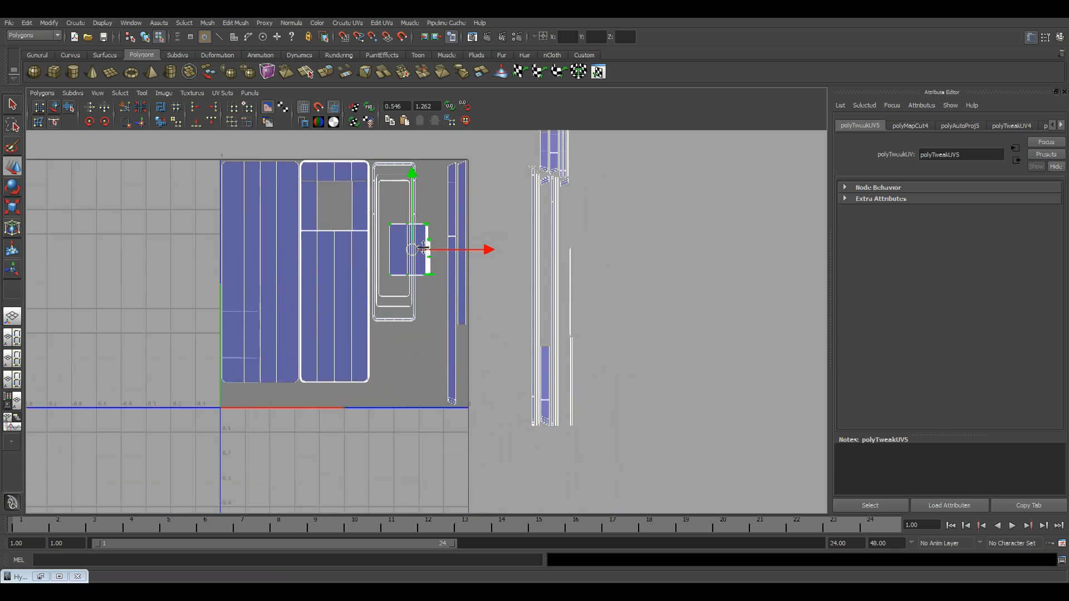
scroll(417, 259, "up", 1)
left_click_drag(421, 262, 402, 374)
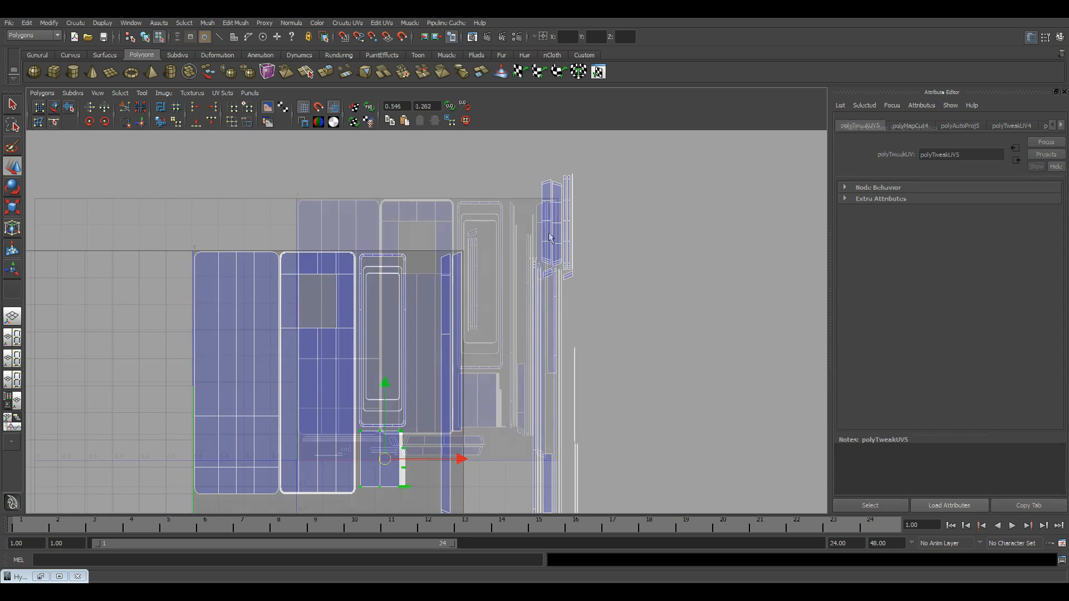
Examine the packed UV layout up close, checking the spacing between shells and their fit inside the 0 to 1 square
middle_click_drag(359, 361, 394, 360, "alt")
right_click_drag(394, 359, 436, 362, "alt")
middle_click_drag(435, 362, 417, 346, "alt")
right_click_drag(417, 346, 452, 364, "alt")
middle_click_drag(452, 365, 469, 427, "alt")
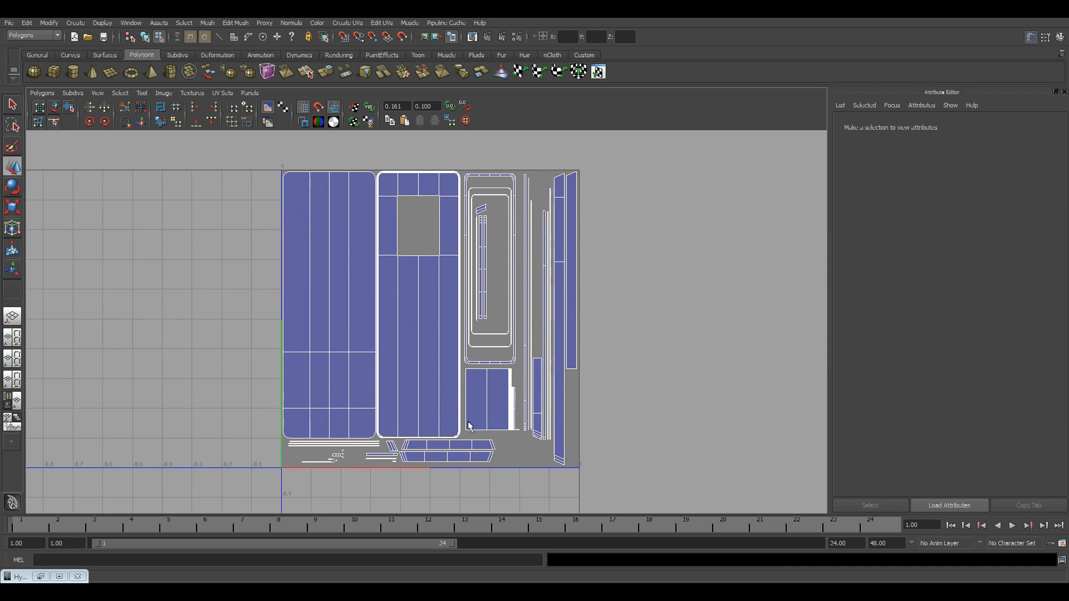
middle_click_drag(454, 374, 460, 362, "alt")
right_click_drag(461, 362, 490, 373, "alt")
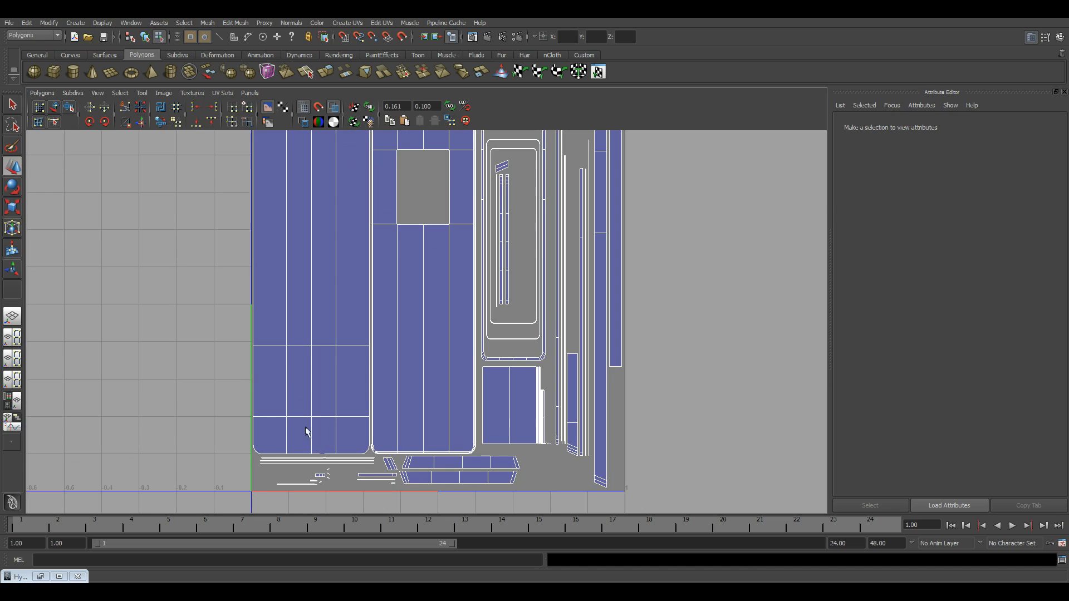
middle_click_drag(420, 468, 446, 446, "alt")
right_click_drag(446, 446, 454, 355, "alt")
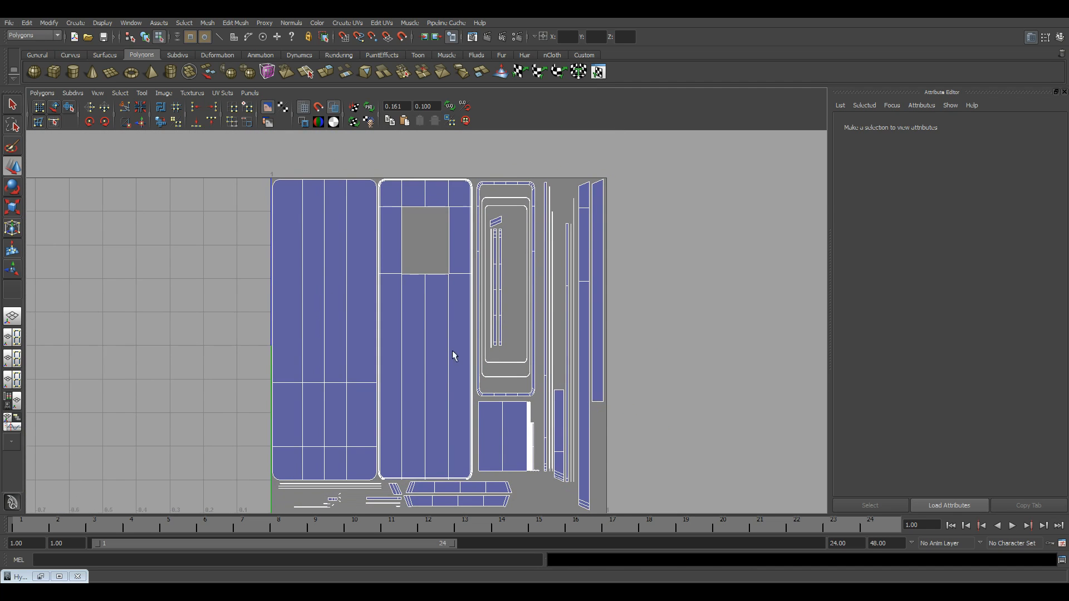
mouse_move(440, 386)
middle_mouse_down("alt")
mouse_move(455, 332)
mouse_move(448, 373)
middle_mouse_up("alt")
right_click_drag(542, 362, 373, 348, "alt")
middle_click_drag(373, 348, 390, 278, "alt")
right_click_drag(390, 278, 423, 413, "alt")
middle_click_drag(424, 413, 515, 267, "alt")
right_click_drag(515, 267, 440, 375, "alt")
middle_click_drag(696, 348, 257, 374, "alt")
right_click_drag(417, 336, 434, 243, "alt")
middle_click_drag(435, 243, 466, 352, "alt")
right_click_drag(465, 352, 314, 278, "alt")
middle_click_drag(315, 278, 377, 325, "alt")
right_click_drag(378, 324, 277, 284, "alt")
middle_click_drag(278, 284, 307, 338, "alt")
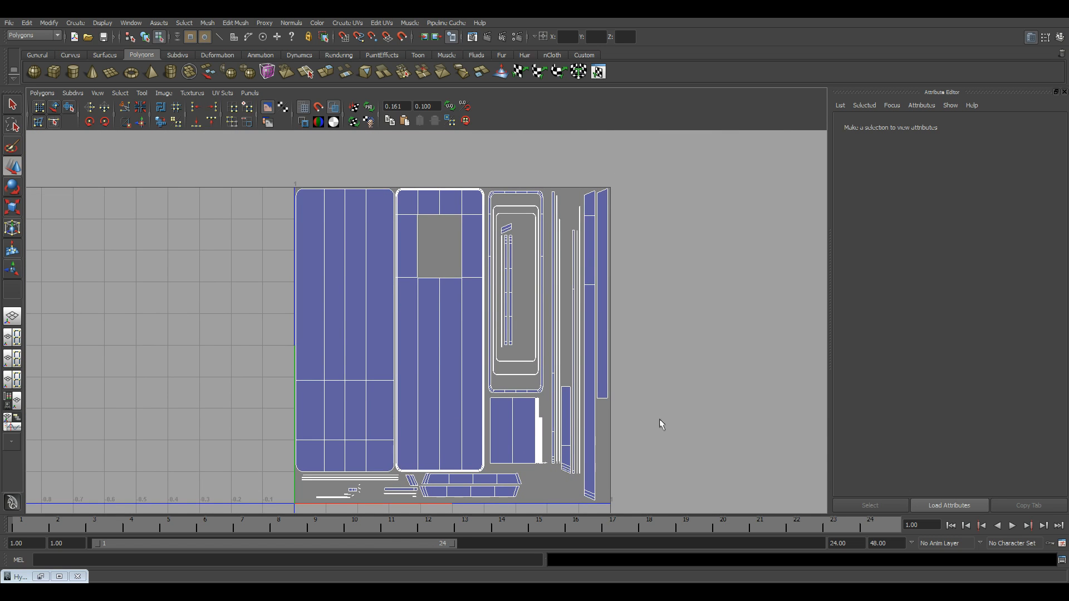
mouse_move(475, 307)
right_mouse_down("alt")
mouse_move(489, 320)
mouse_move(472, 307)
right_mouse_up("alt")
middle_click_drag(525, 363, 502, 315, "alt")
right_click_drag(502, 315, 393, 312, "alt")
middle_click_drag(393, 312, 400, 344, "alt")
right_click_drag(400, 344, 435, 353, "alt")
middle_click_drag(433, 313, 431, 301, "alt")
Show the perspective view beside the UV layout and inspect the checker pattern on the tray
key("space")
left_click_drag(271, 340, 284, 356, "alt")
right_click_drag(284, 355, 341, 363, "alt")
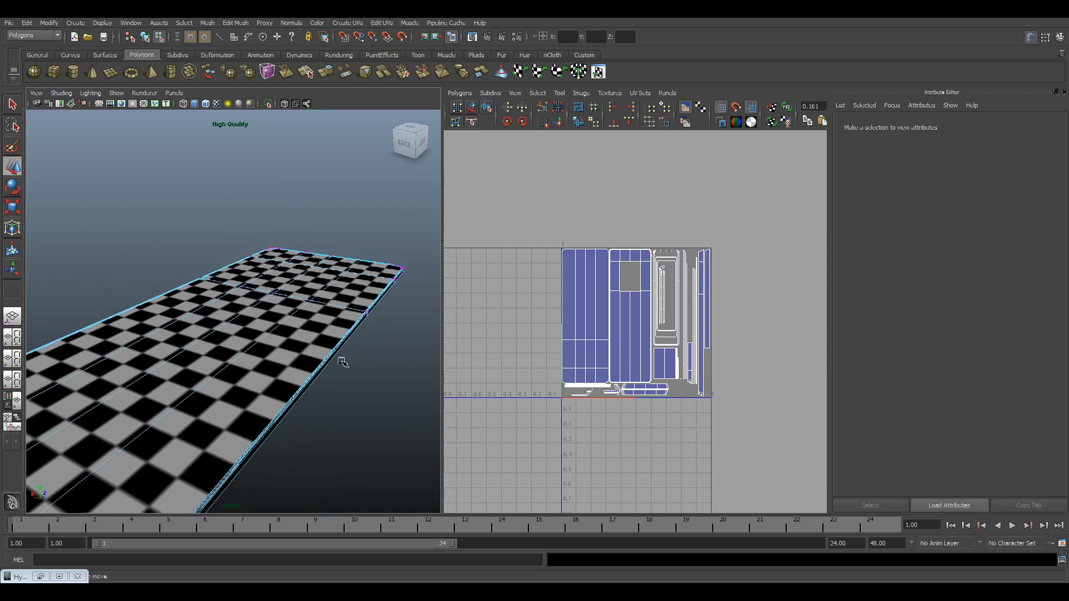
left_click_drag(283, 351, 273, 384, "alt")
right_click_drag(273, 384, 347, 390, "alt")
middle_click_drag(318, 389, 325, 361, "alt")
right_click_drag(761, 332, 845, 399, "alt")
middle_click_drag(666, 354, 638, 343, "alt")
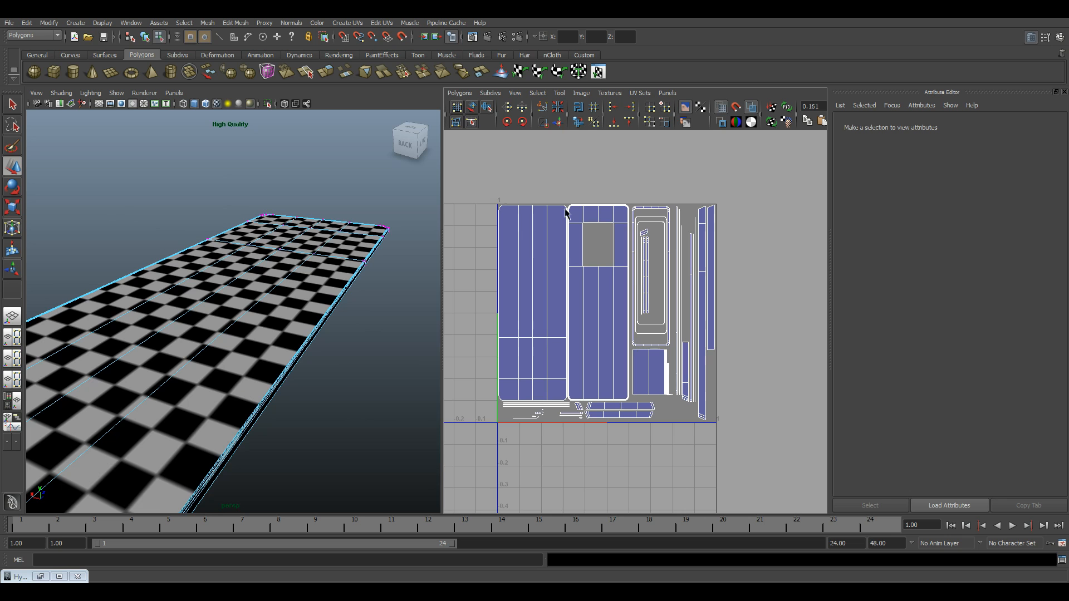
Select all UV shells in the 0 to 1 square and open the UV Snapshot settings
left_click_drag(467, 179, 712, 430)
left_click_drag(767, 494, 770, 497)
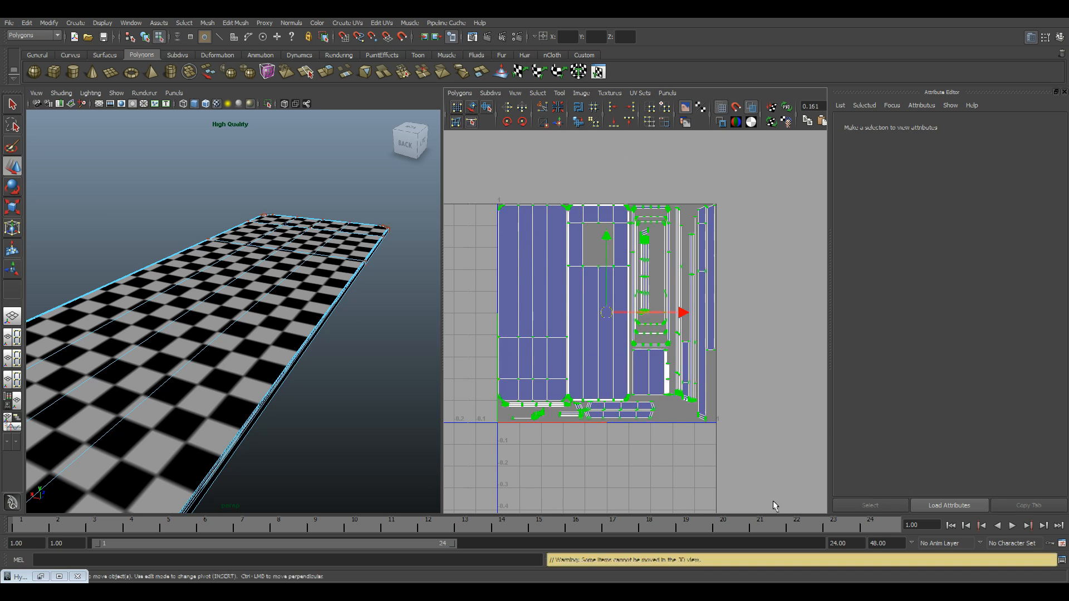
left_click(460, 92)
left_click(474, 415)
Save a 1024 by 1024 JPEG UV snapshot as D:\FirstUVMap using the Normal (0 to 1) UV range
left_click_drag(539, 187, 390, 171)
key("ctrl+a")
key("BackSpace")
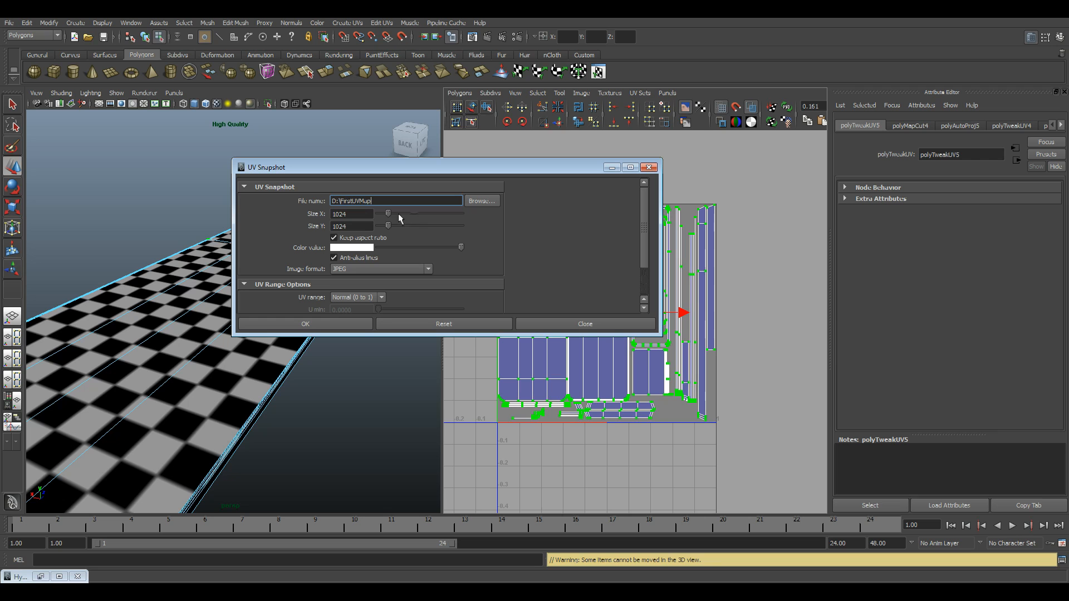
key("Tab")
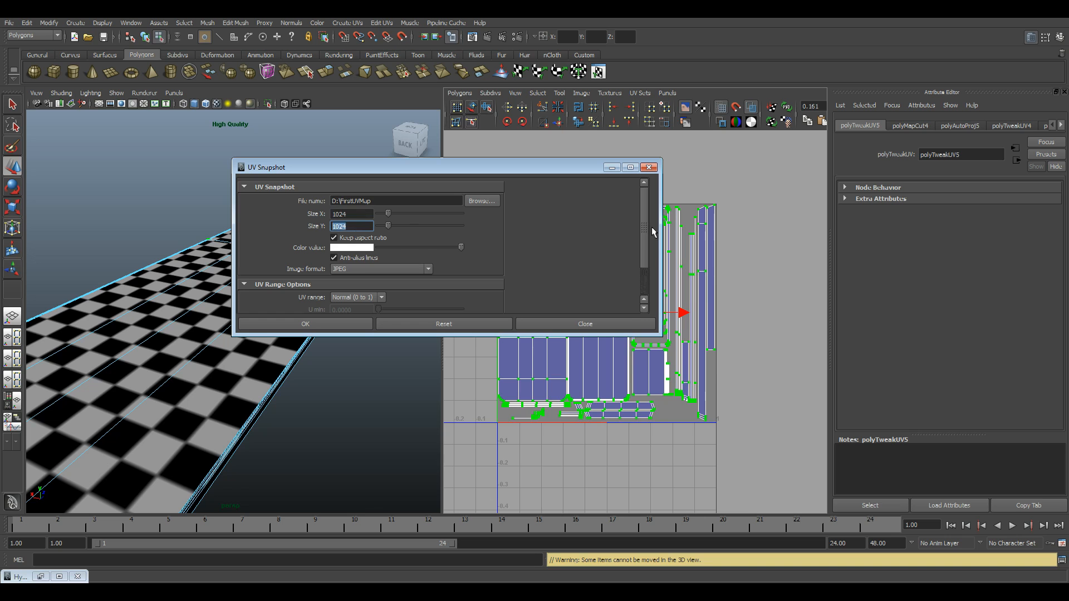
left_click_drag(646, 224, 647, 229)
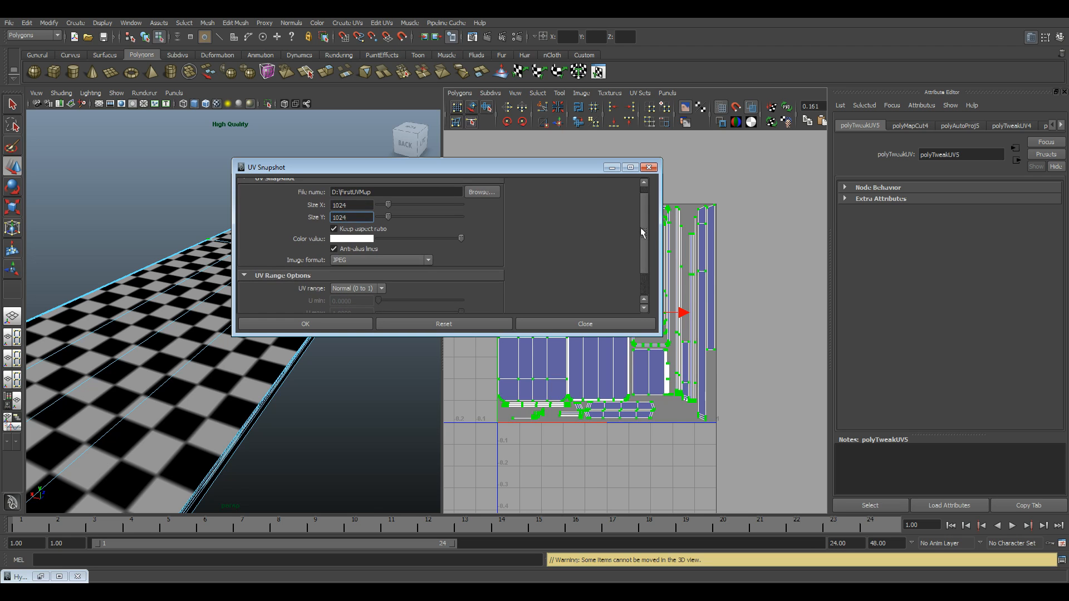
scroll(310, 229, "down", 3)
left_click(396, 230)
left_click(396, 230)
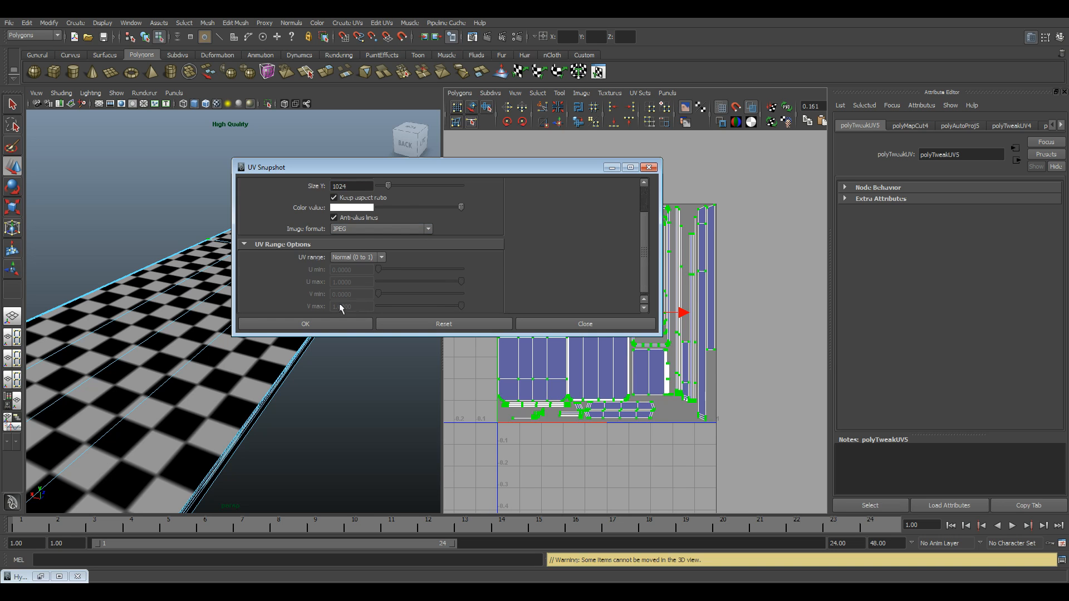
left_click(326, 321)
left_click(432, 259)
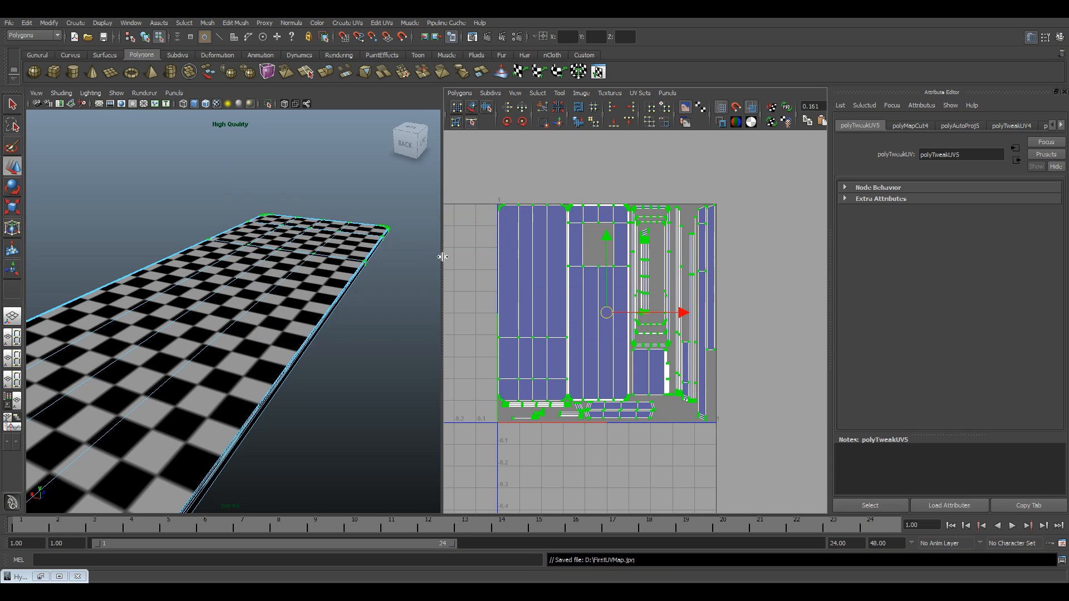
Clear the UV selection, return to object mode and deselect the tray, framing the whole model
left_click(583, 302)
scroll(273, 297, "down", 10)
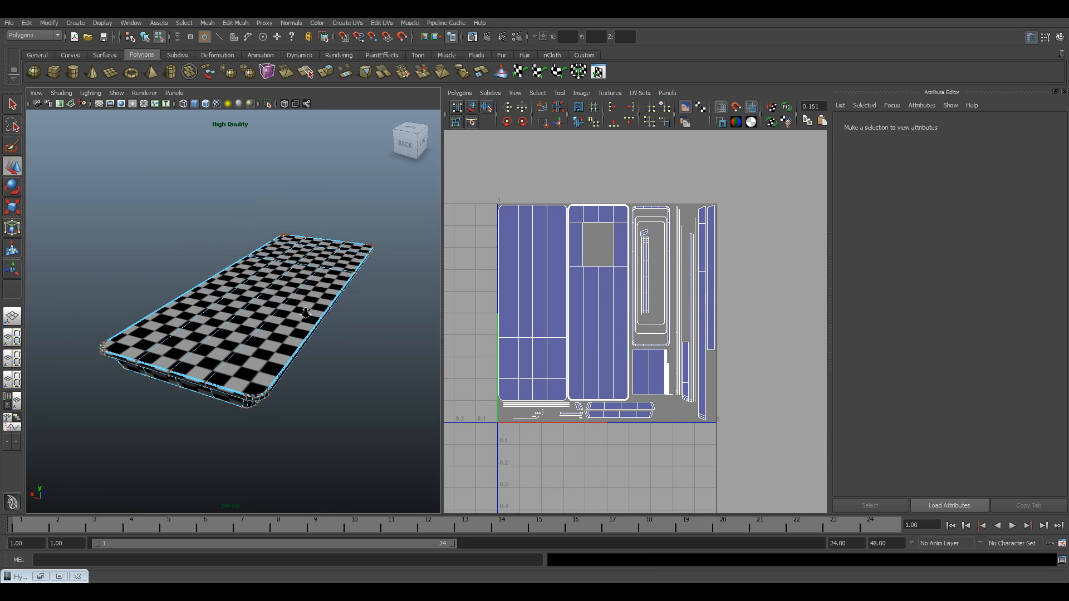
right_click_drag(306, 313, 324, 298, "alt")
key("F8")
left_click(392, 338)
middle_click_drag(335, 334, 326, 330, "alt")
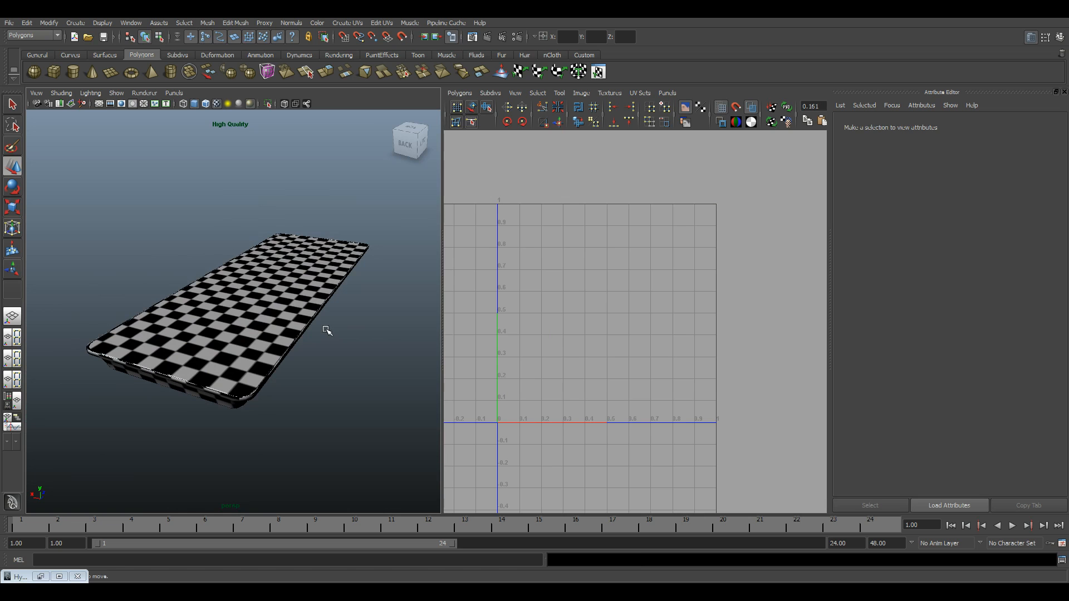